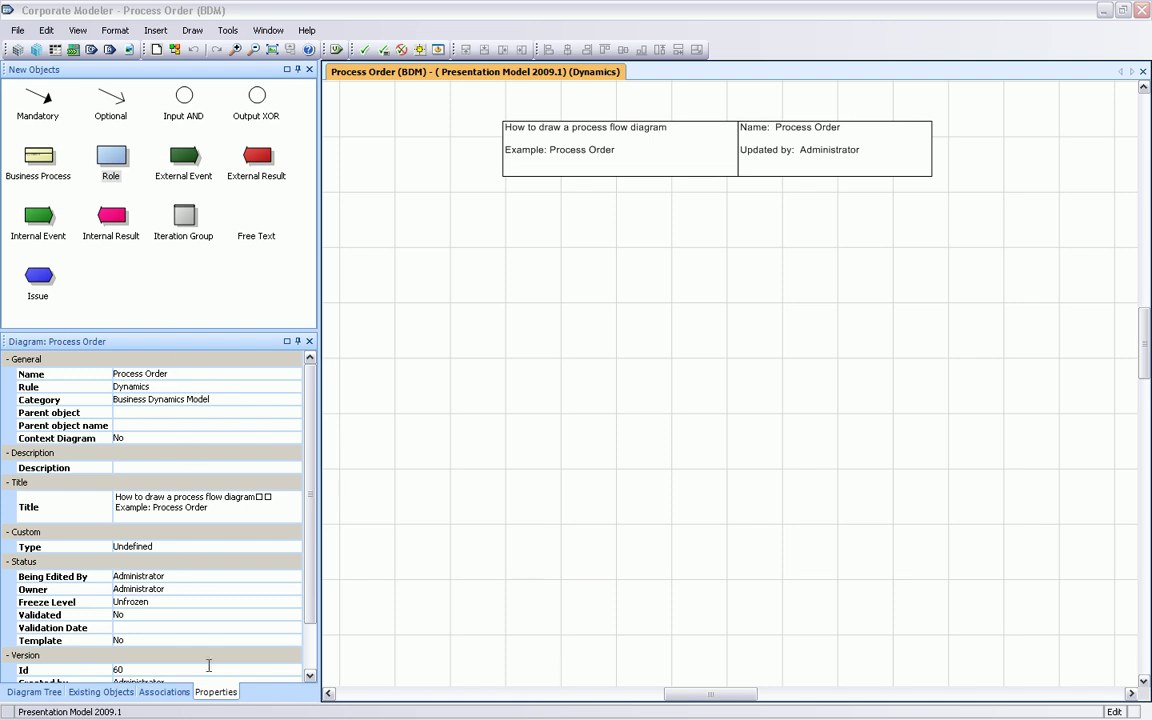
# - Add an external event named 'Customer sent Order' to the Process Order diagram
pyautogui.click(163, 692)
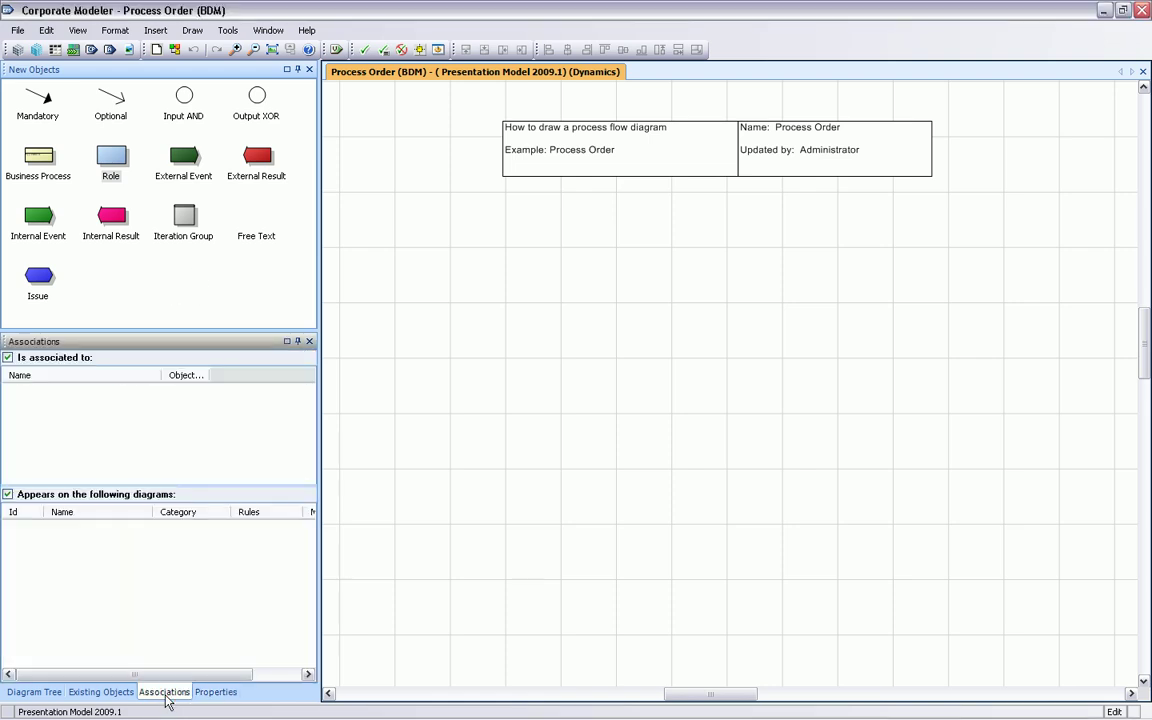
pyautogui.click(120, 697)
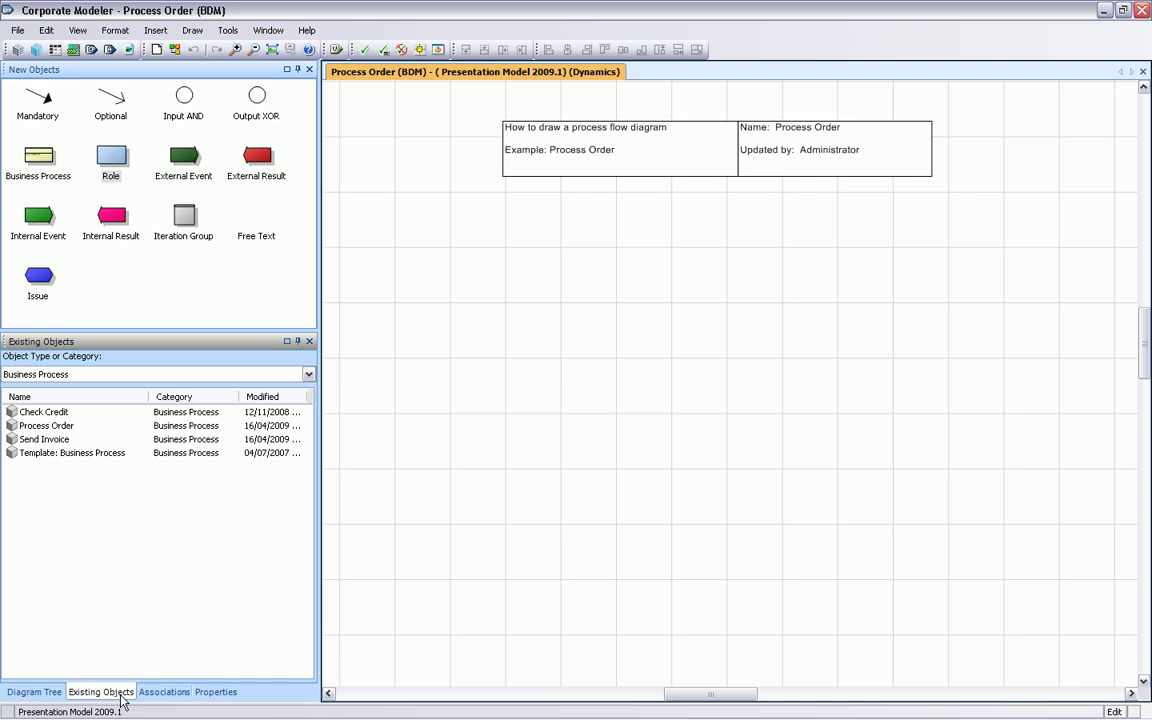
pyautogui.click(184, 156)
pyautogui.click(341, 210)
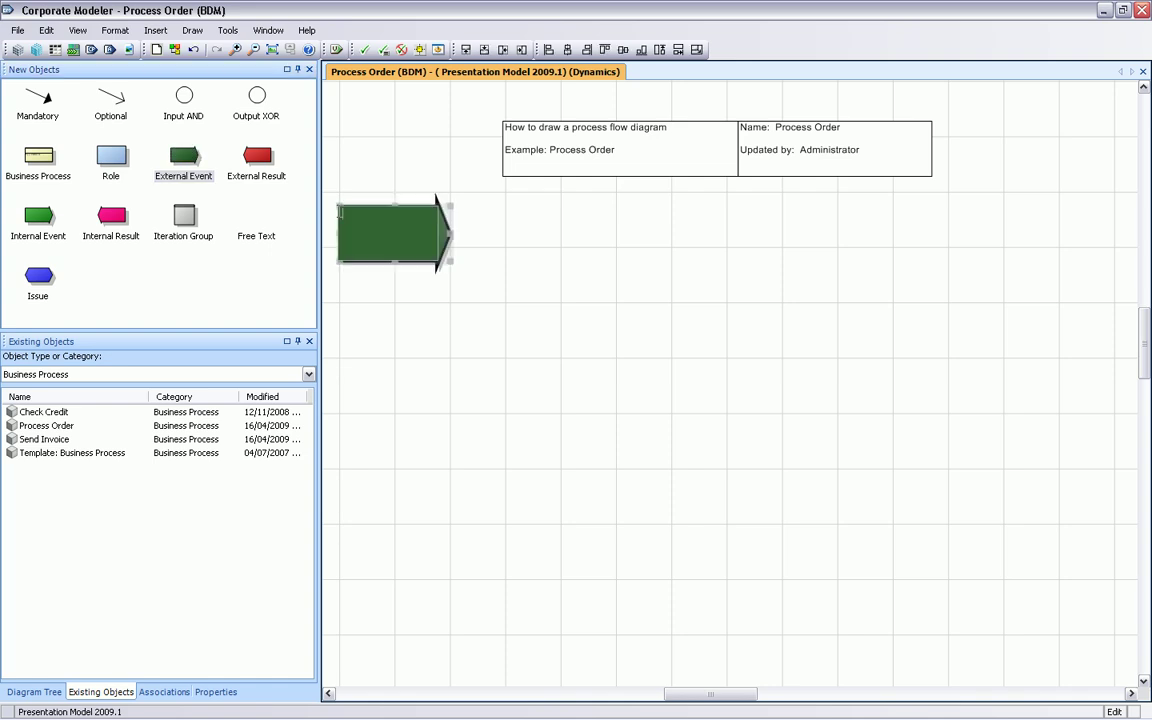
pyautogui.write('Customer sent Order')
# - Add a Sales role beside the event, holding a business process named 'Record Order'
pyautogui.click(110, 155)
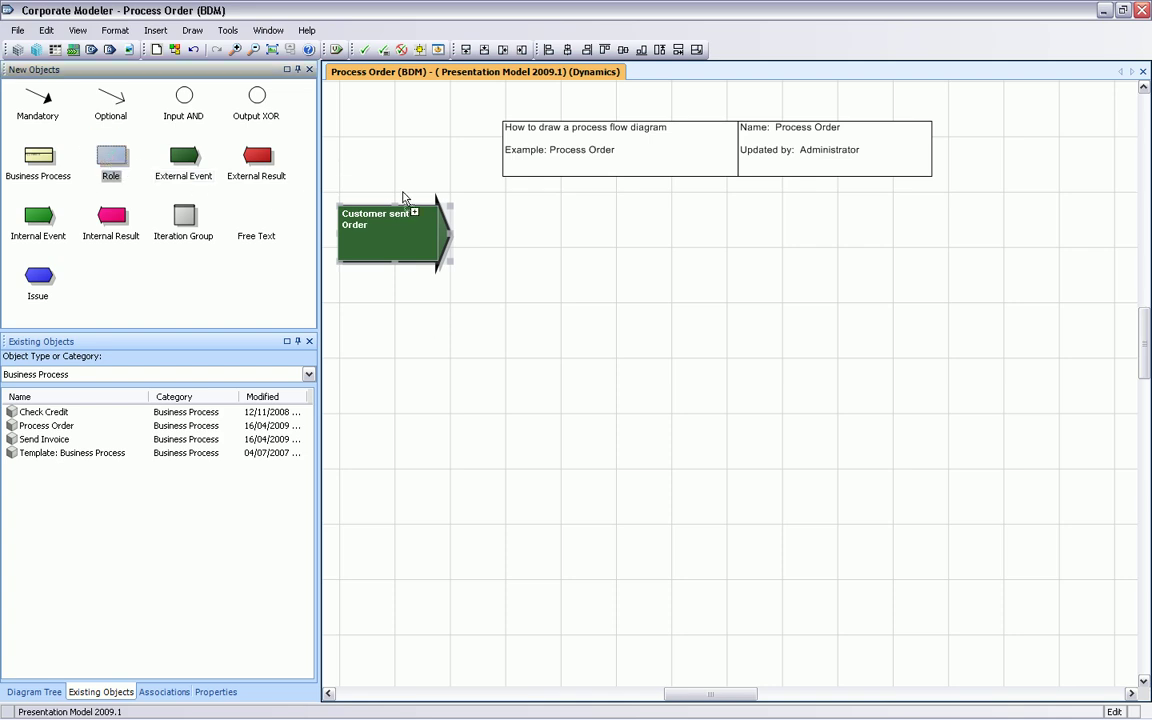
pyautogui.click(478, 195)
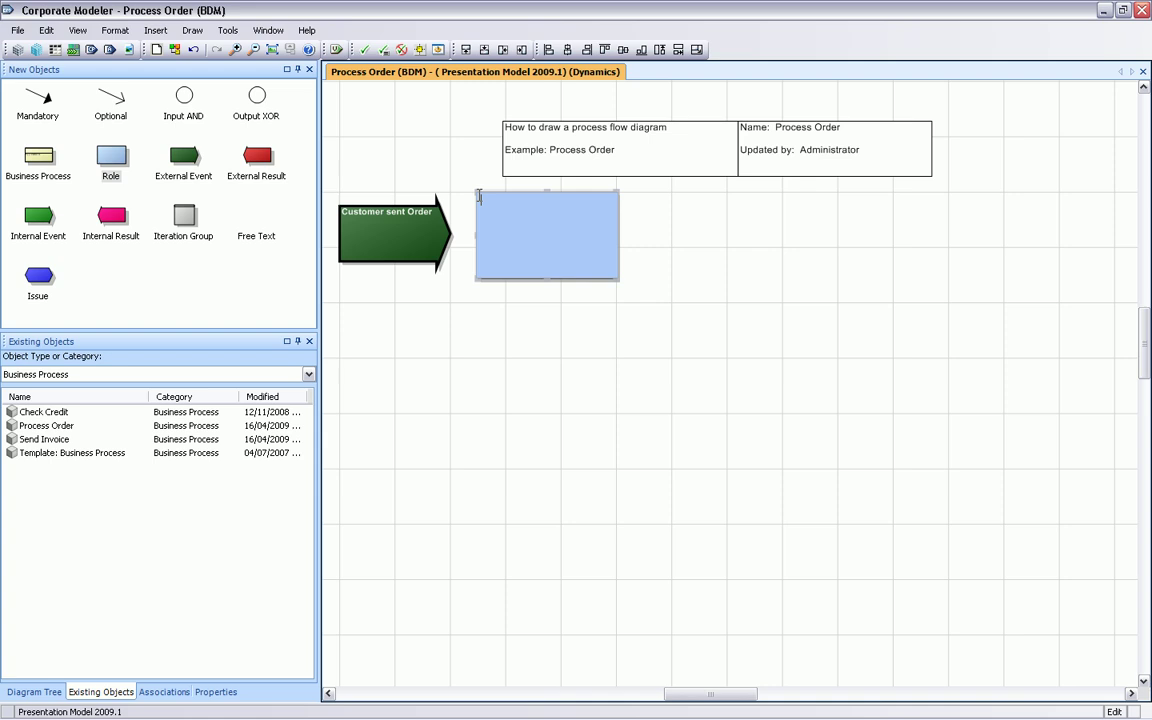
pyautogui.write('Sales')
pyautogui.click(50, 148)
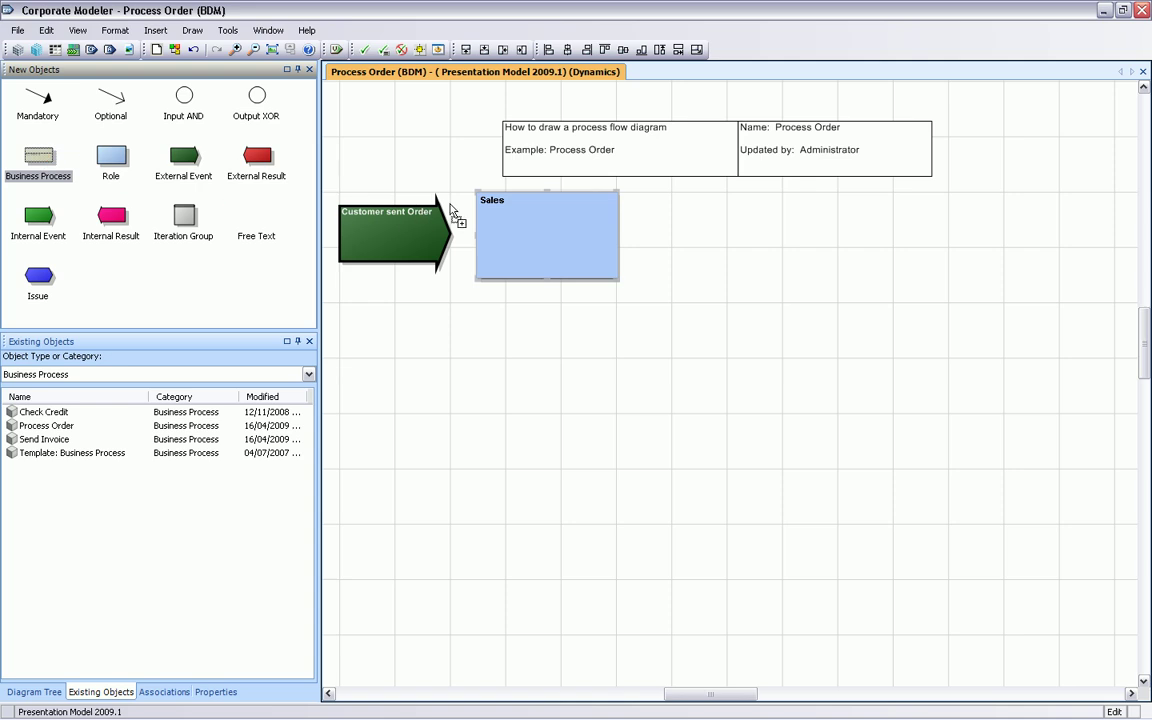
pyautogui.click(488, 220)
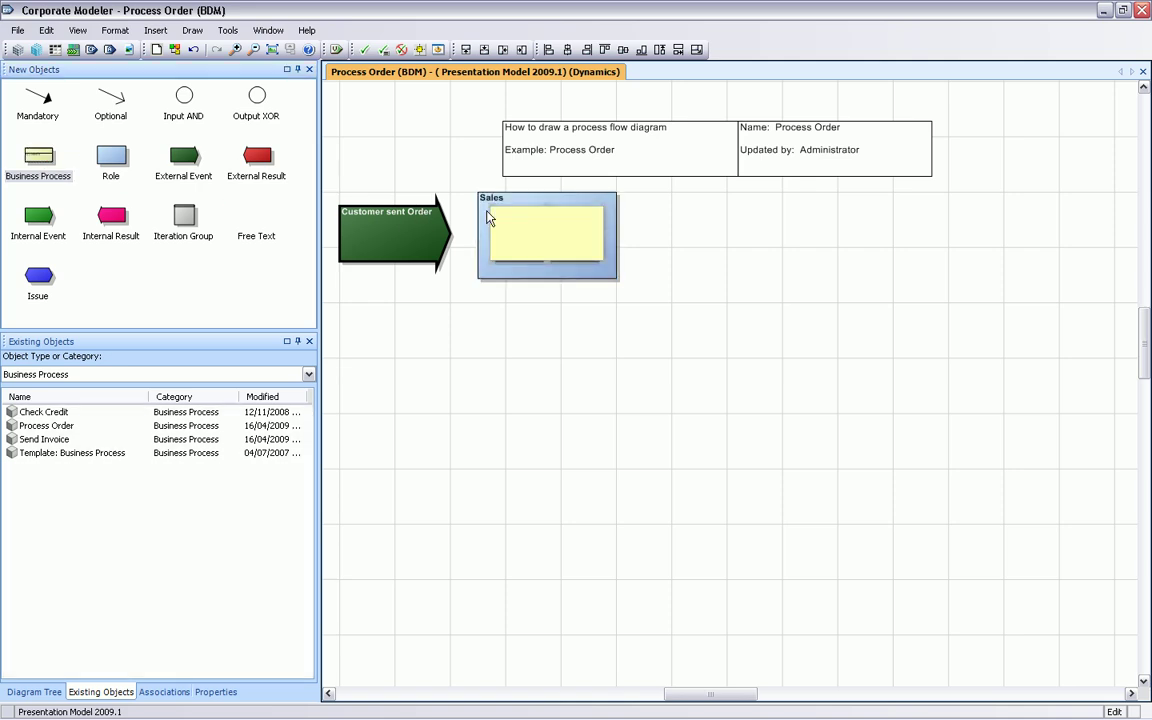
pyautogui.write('Record Order')
pyautogui.click(393, 250)
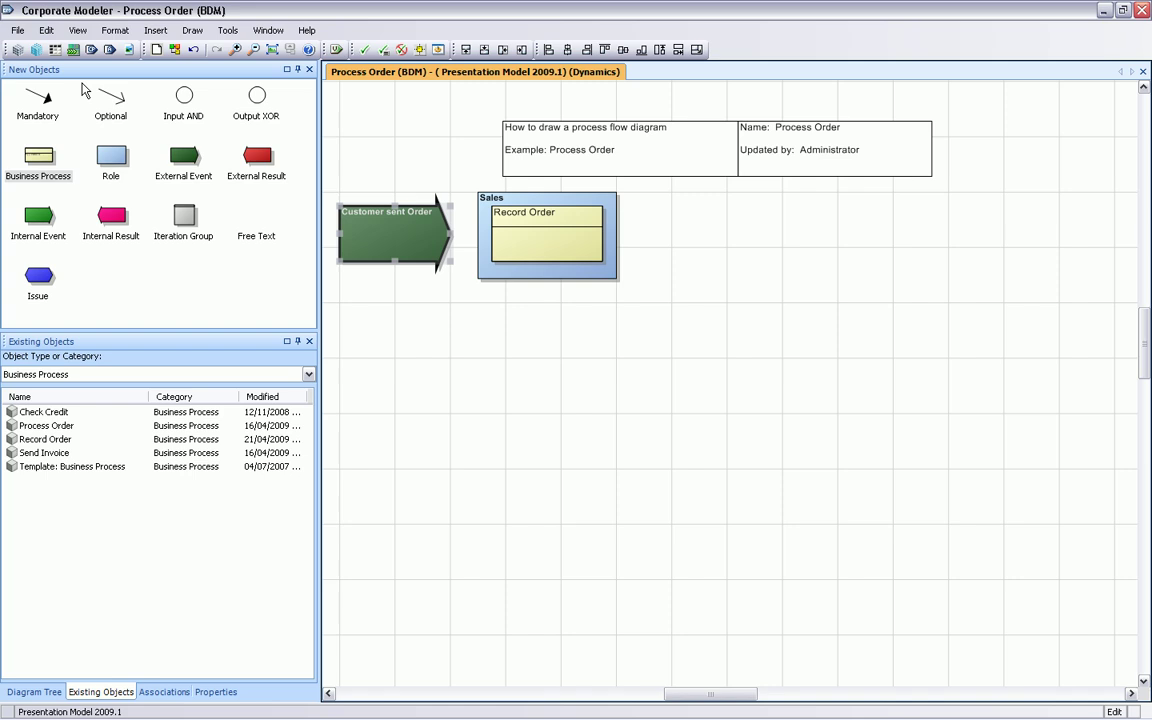
# - Link Customer sent Order to Record Order with a mandatory flow, then shift both slightly right
pyautogui.click(40, 100)
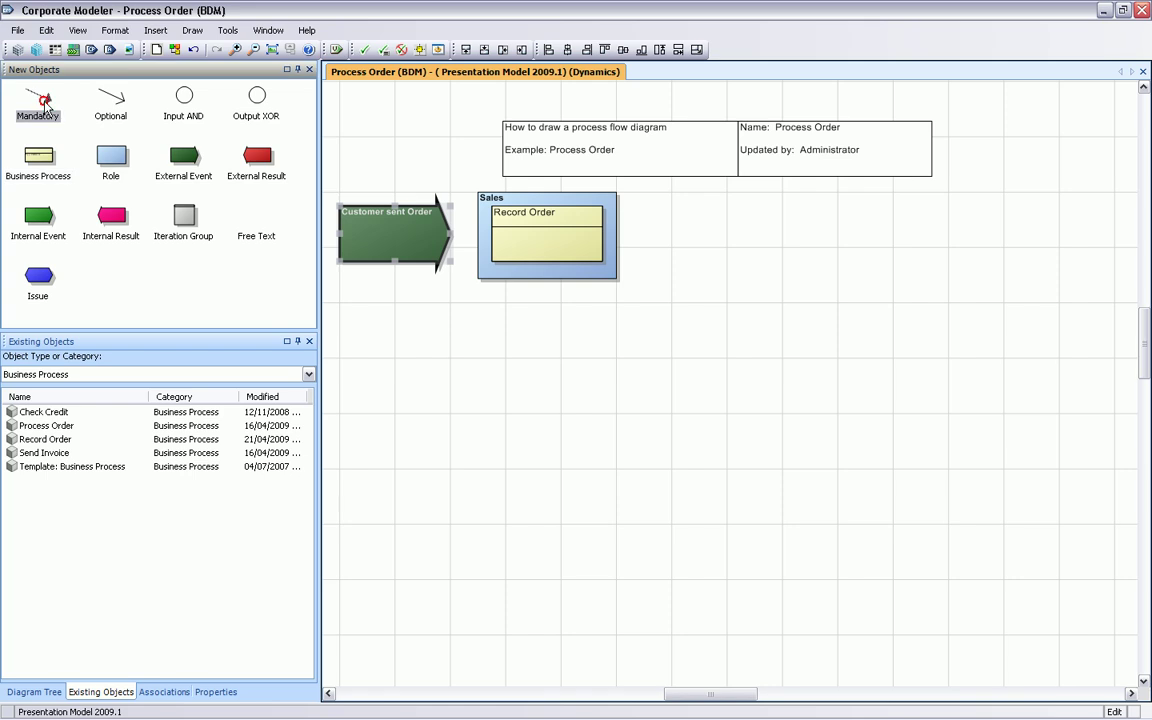
pyautogui.click(531, 245)
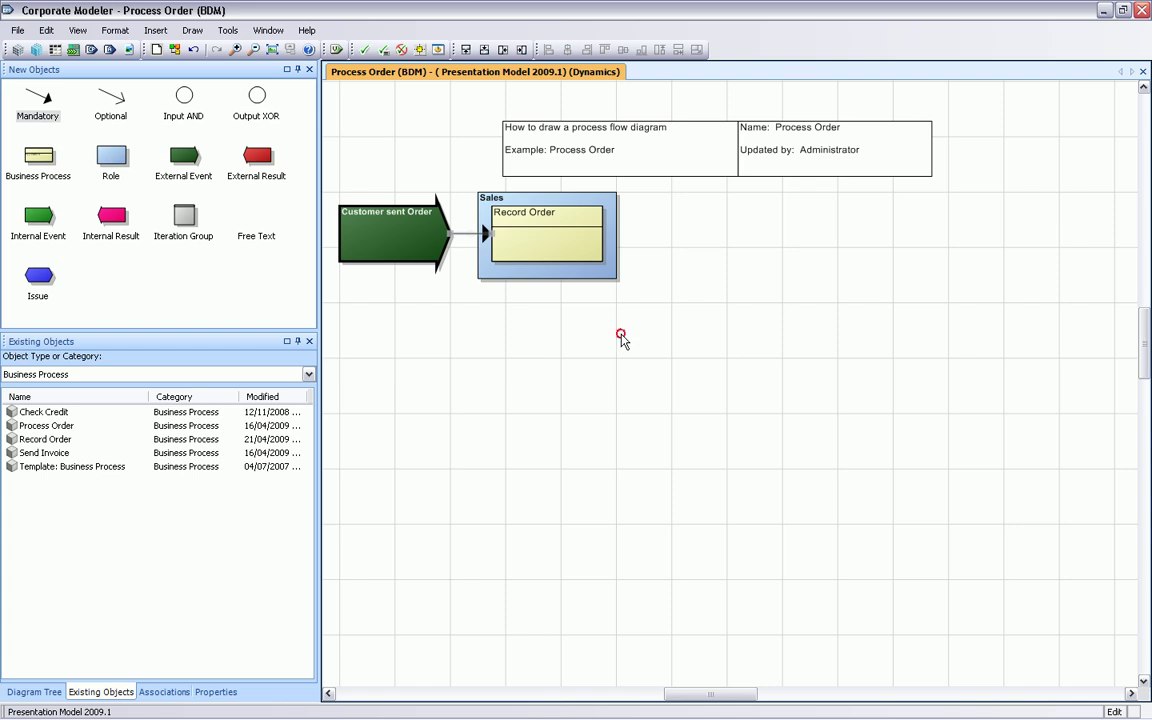
pyautogui.moveTo(565, 312); pyautogui.dragTo(330, 187)
pyautogui.moveTo(380, 226); pyautogui.dragTo(414, 227)
pyautogui.click(456, 328)
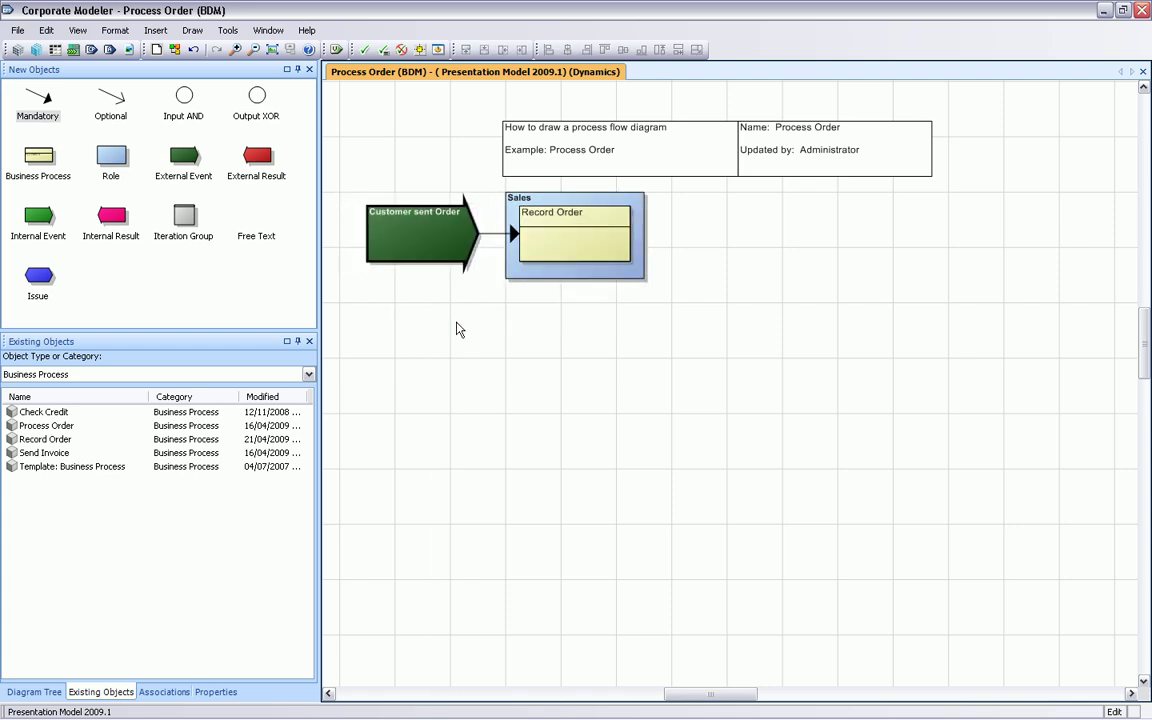
# - Add a role named Finance below Sales
pyautogui.click(112, 152)
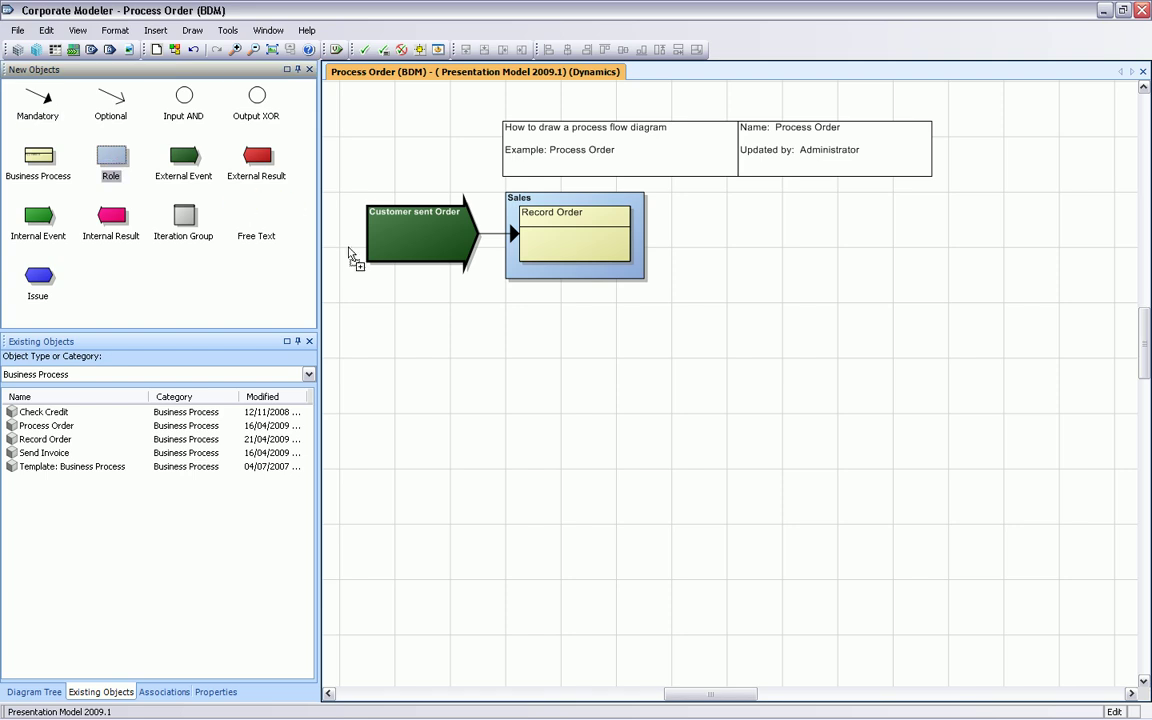
pyautogui.click(505, 299)
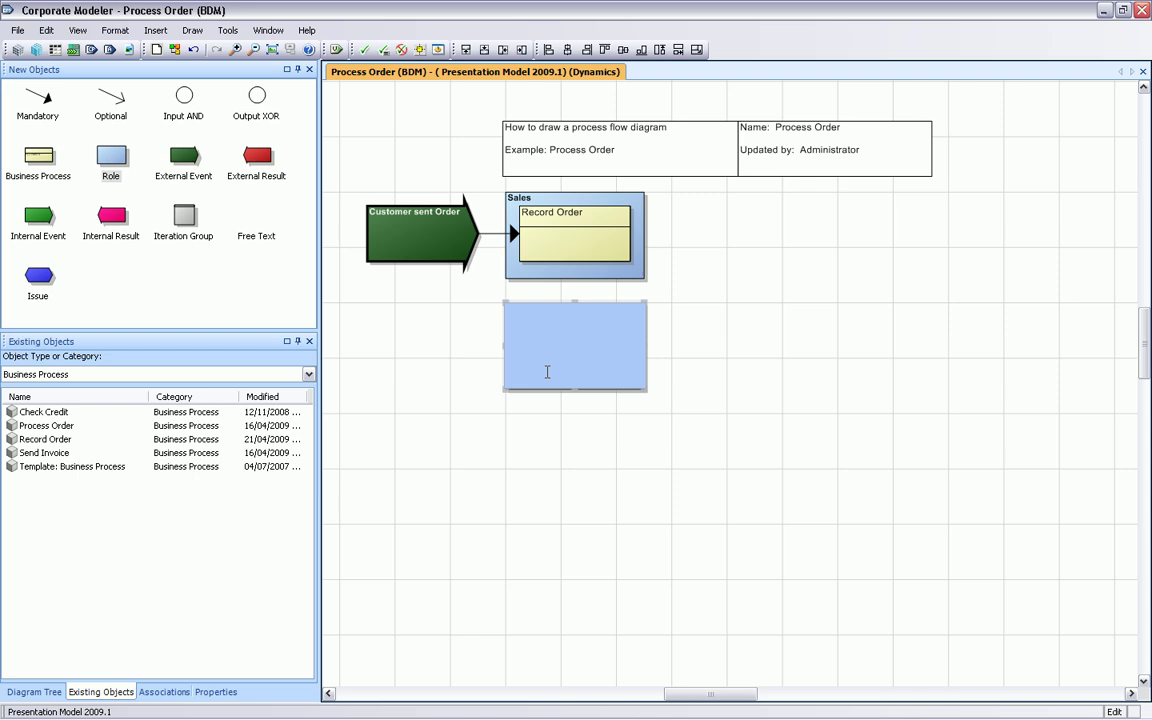
pyautogui.write('Finance')
pyautogui.click(32, 150)
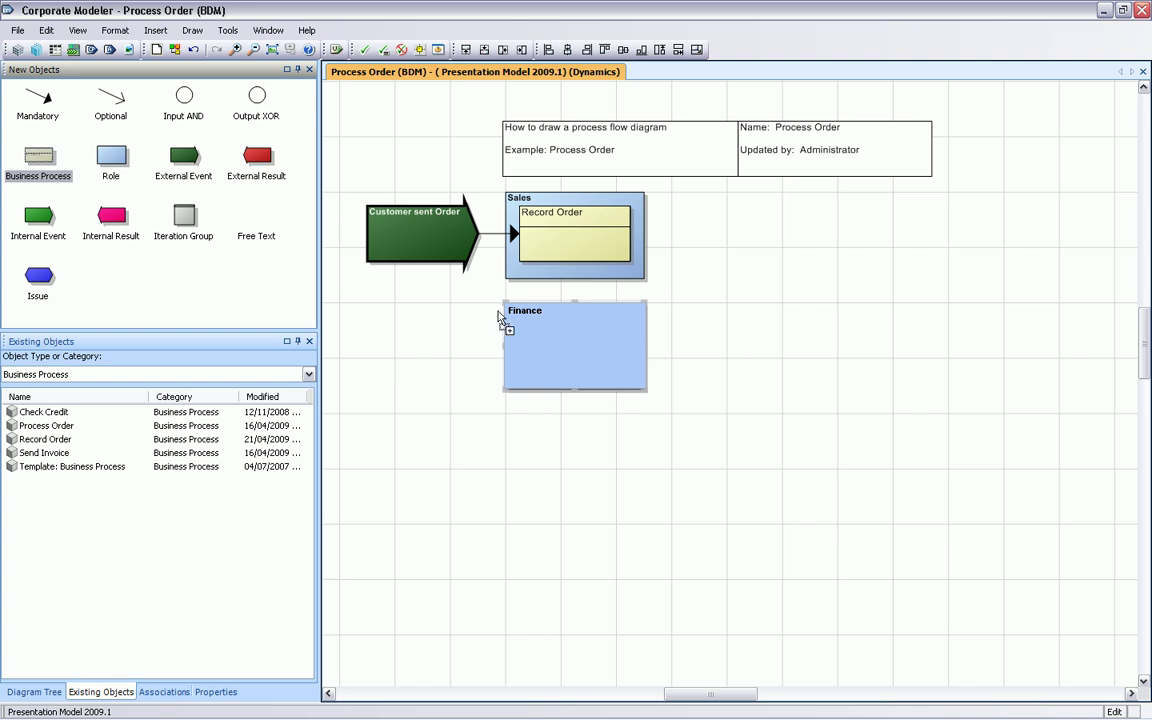
# - Place the existing Check Credit process inside Finance, reusing it, and align the lane under Sales
pyautogui.click(519, 333)
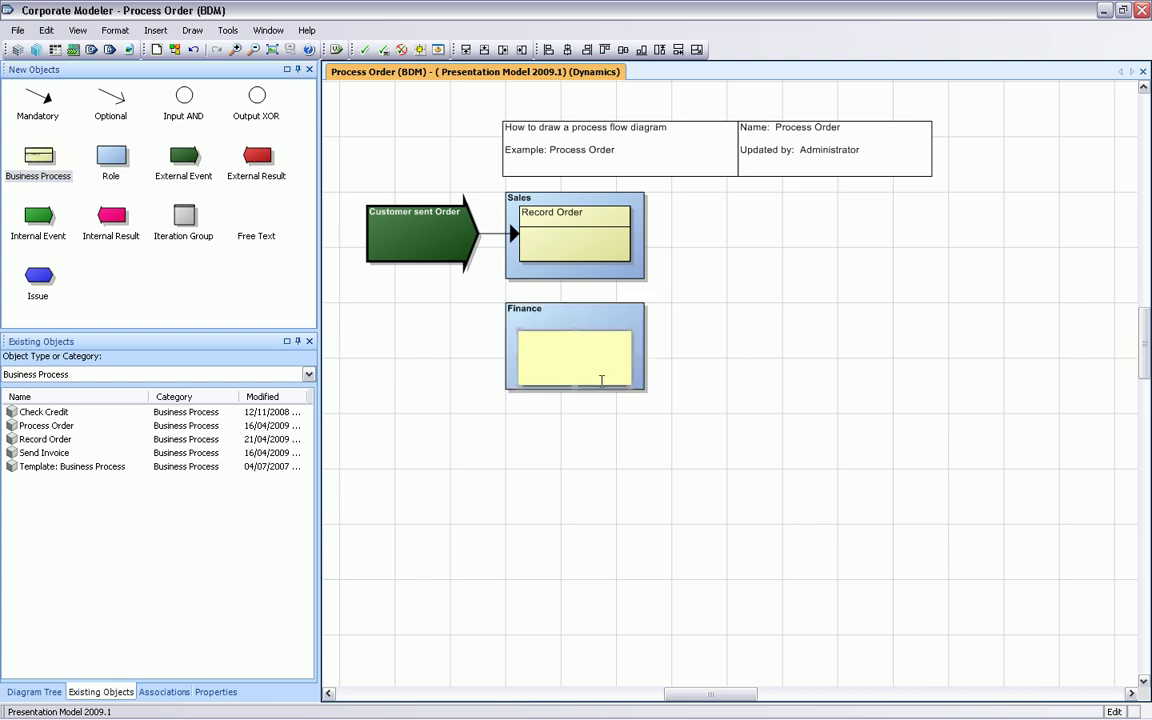
pyautogui.write('Check')
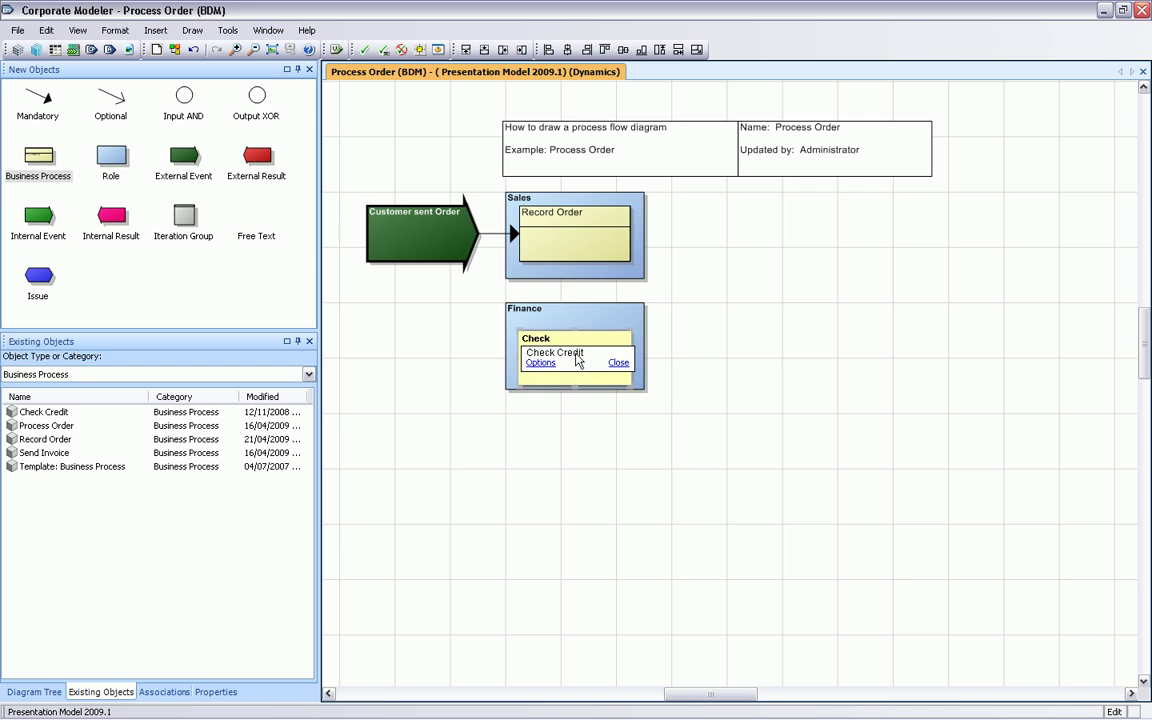
pyautogui.click(541, 363)
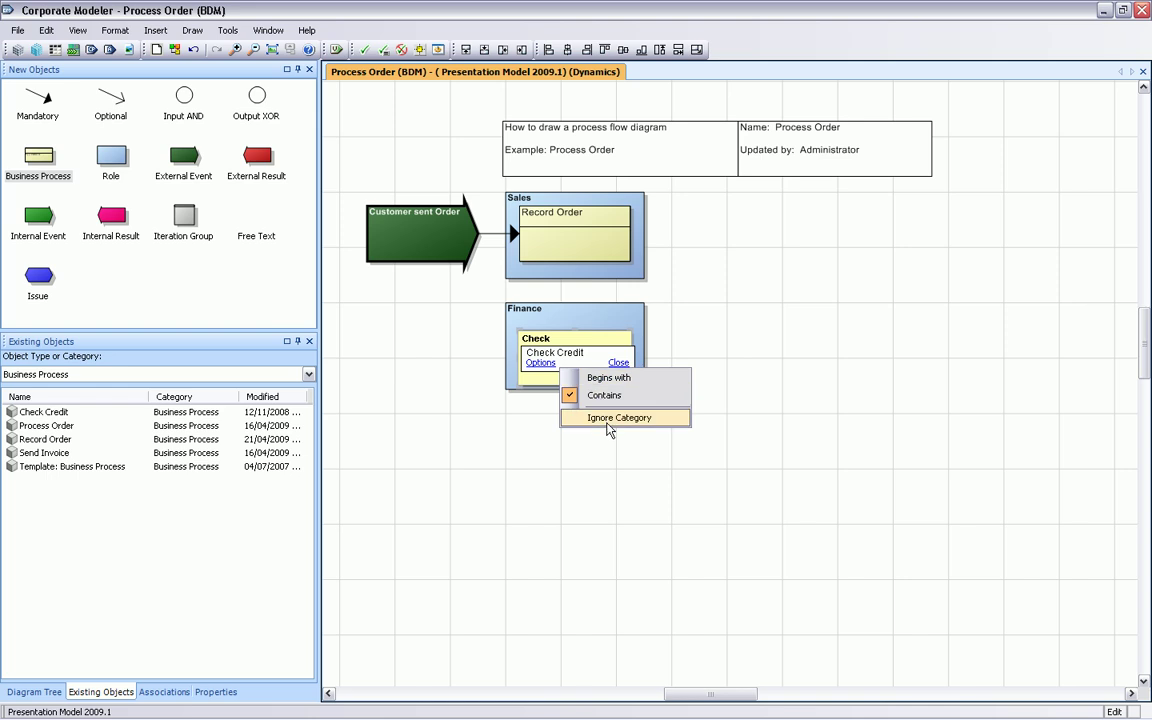
pyautogui.click(585, 354)
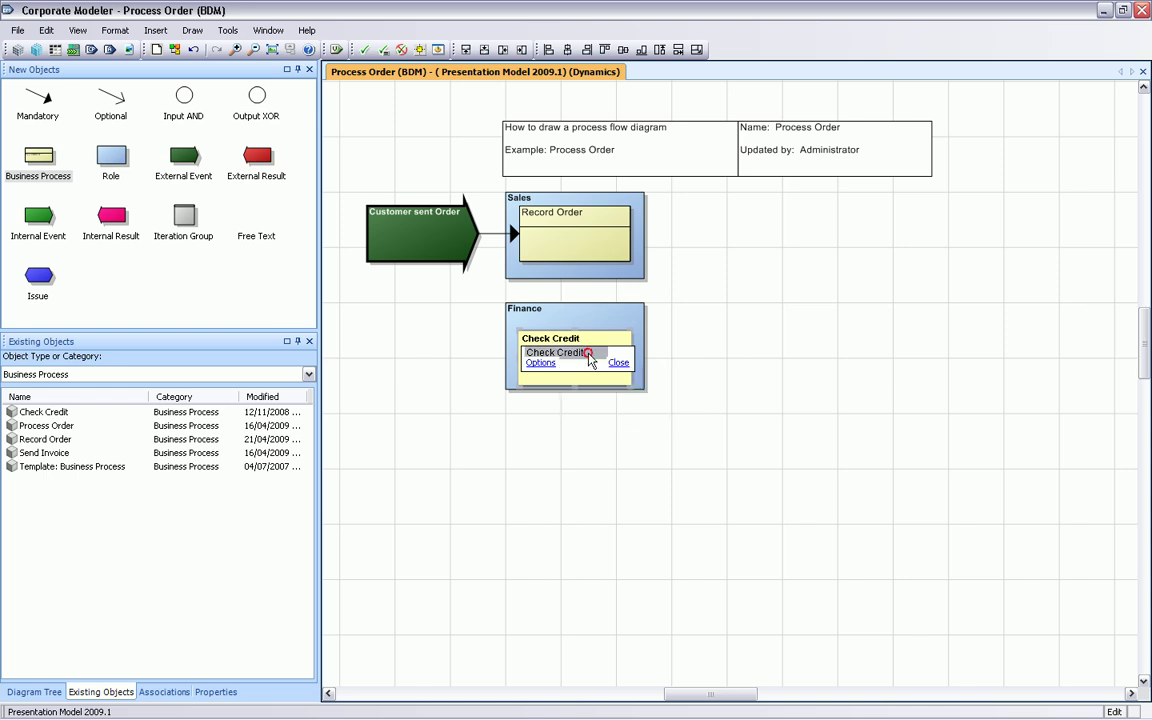
pyautogui.click(618, 363)
pyautogui.click(611, 360)
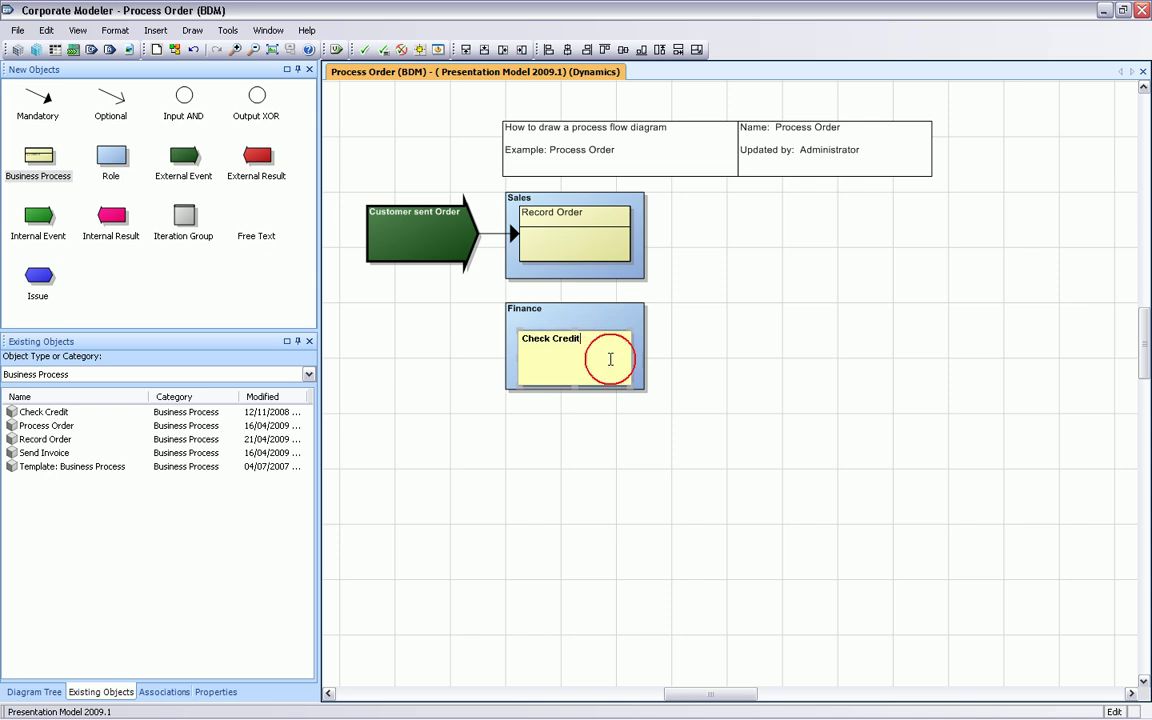
pyautogui.click(676, 370)
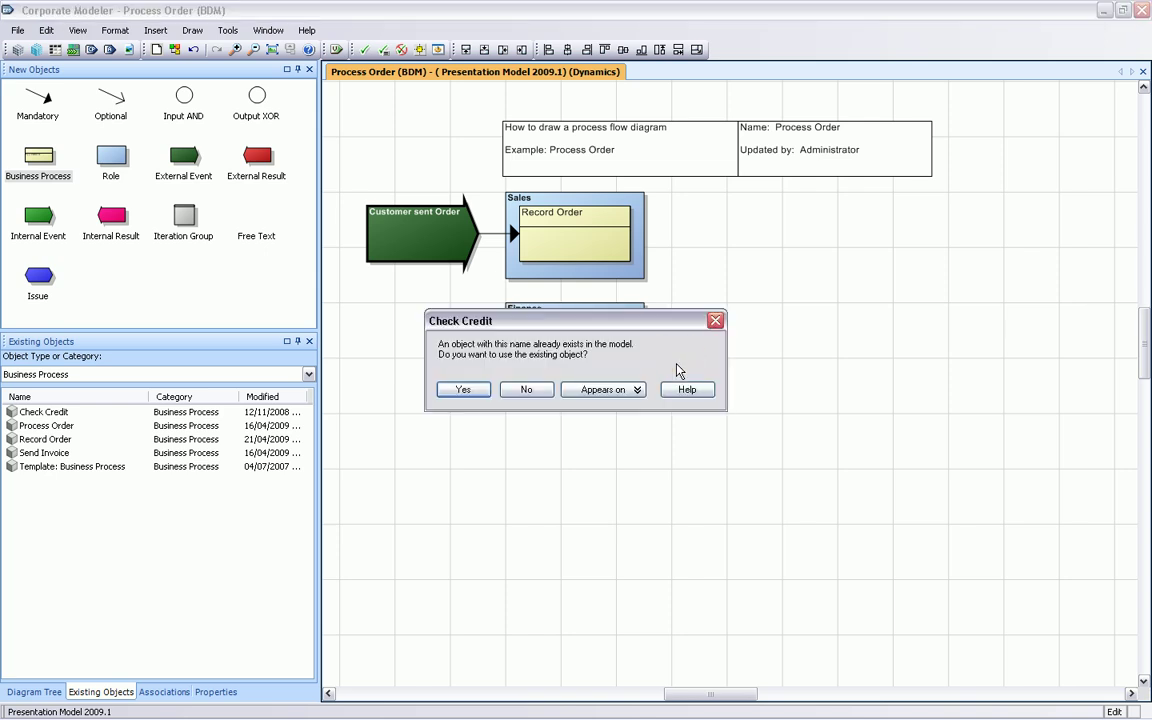
pyautogui.click(463, 390)
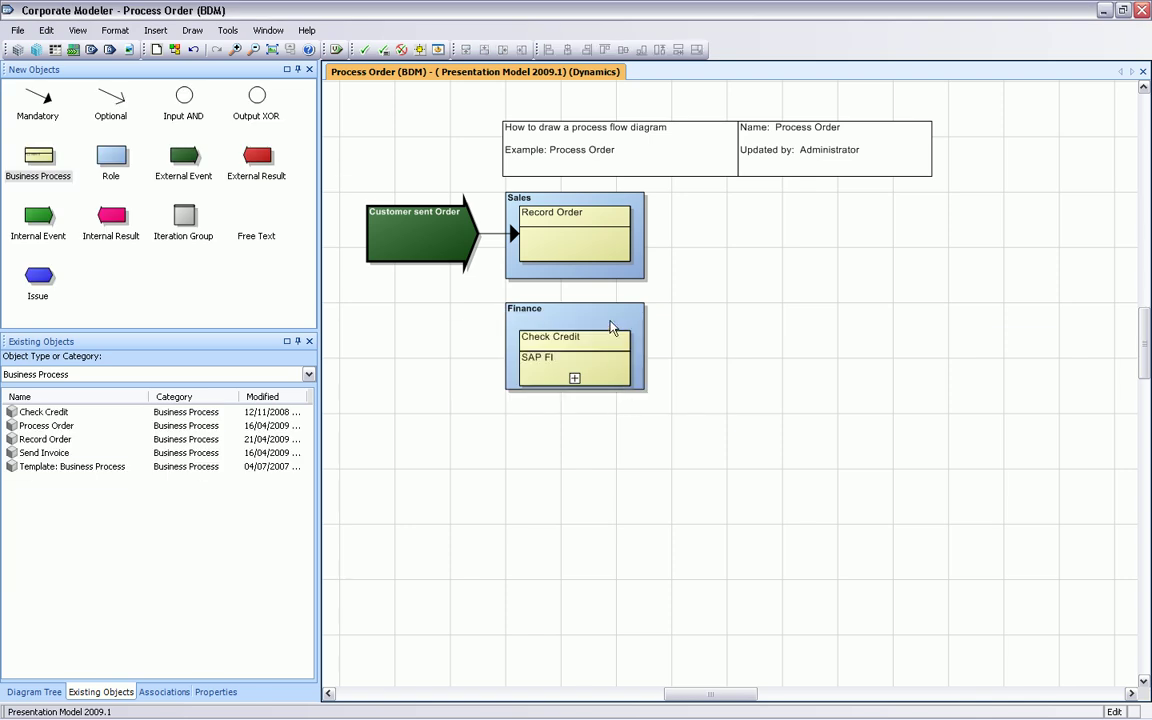
pyautogui.moveTo(604, 315)
pyautogui.mouseDown()
pyautogui.moveTo(602, 337)
pyautogui.moveTo(633, 329)
pyautogui.moveTo(599, 319)
pyautogui.moveTo(596, 339)
pyautogui.mouseUp()
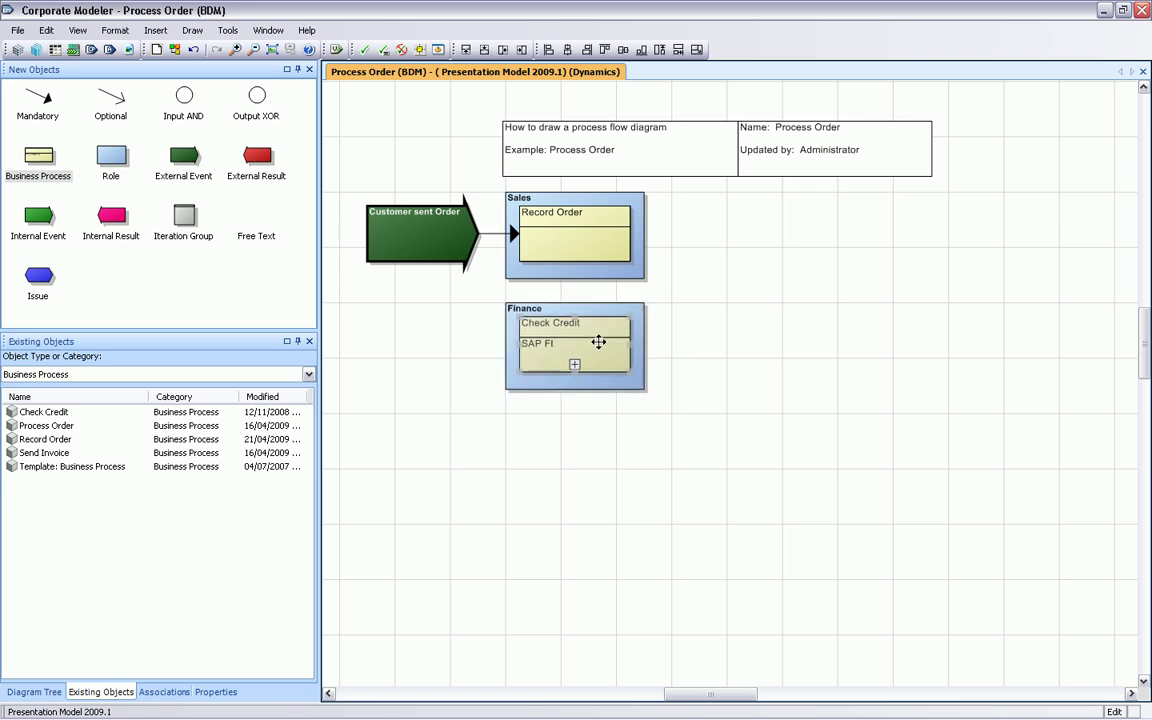
# - Add a Warehouse role right of Sales containing a new process named 'Check Stock'
pyautogui.click(622, 418)
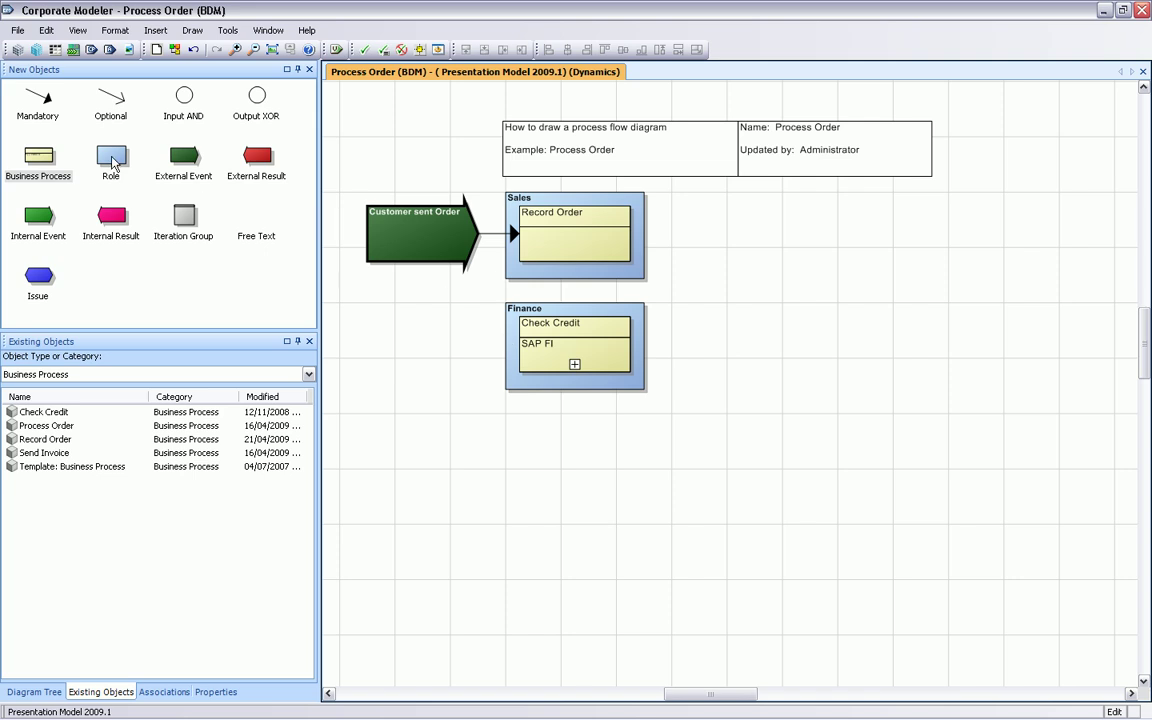
pyautogui.moveTo(112, 158); pyautogui.dragTo(676, 200)
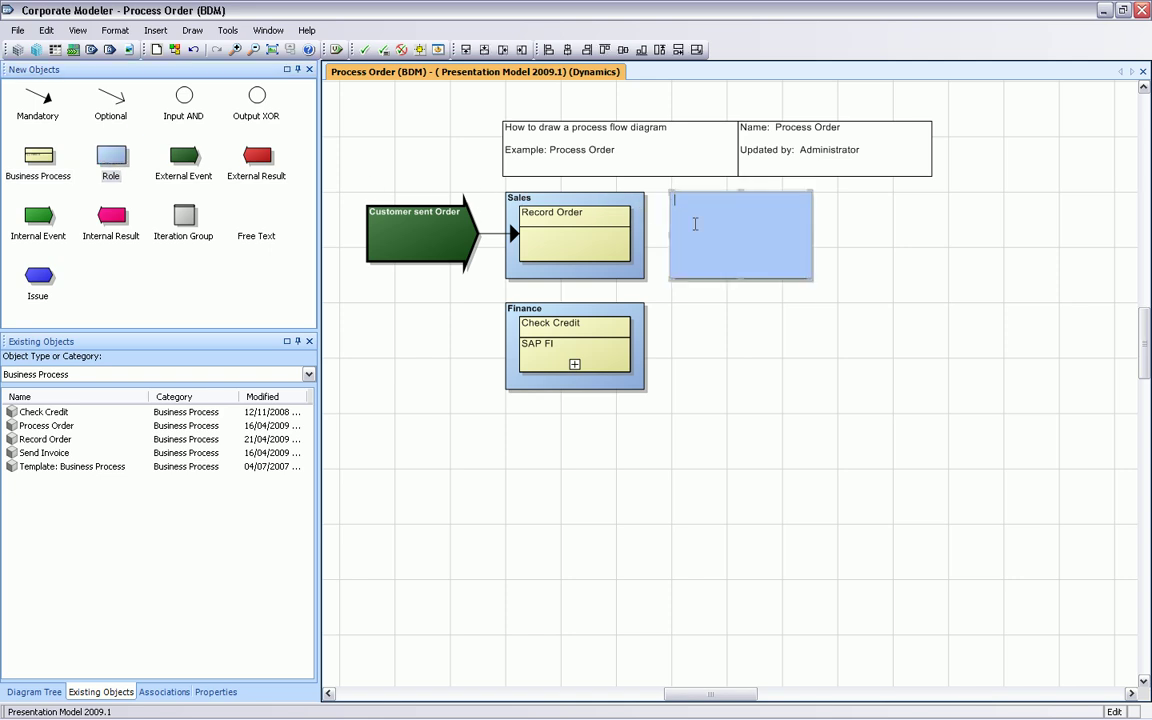
pyautogui.write('Warehouse')
pyautogui.moveTo(38, 150); pyautogui.dragTo(677, 212)
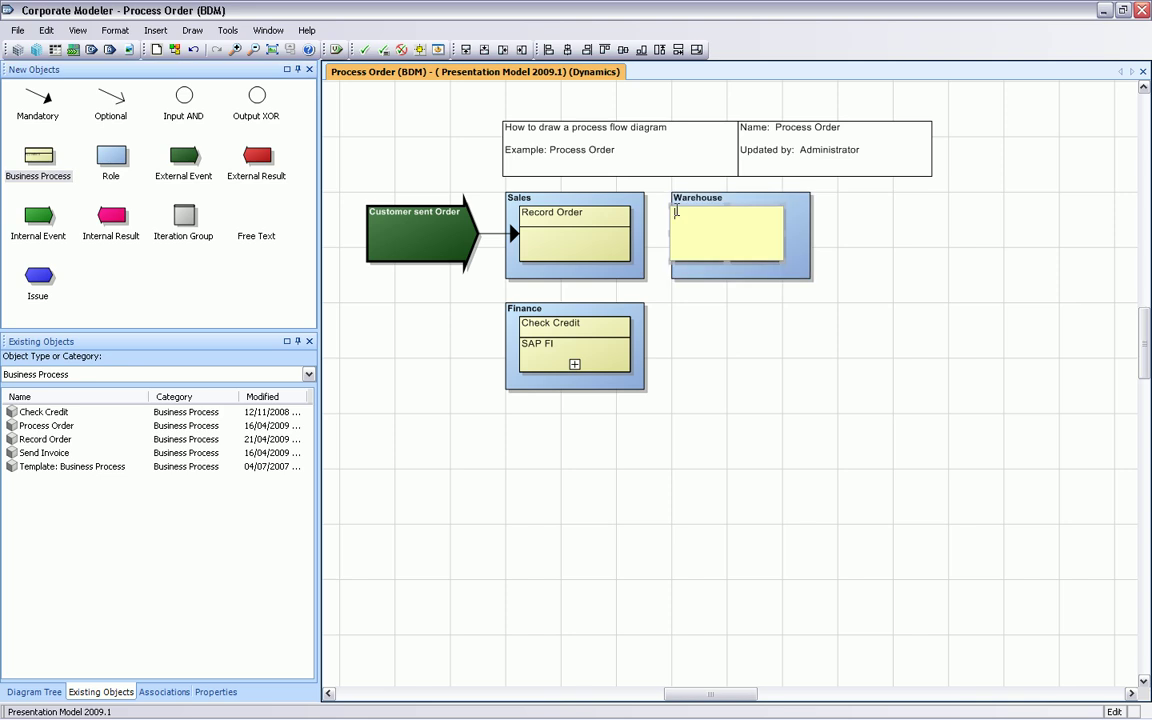
pyautogui.write('heck S')
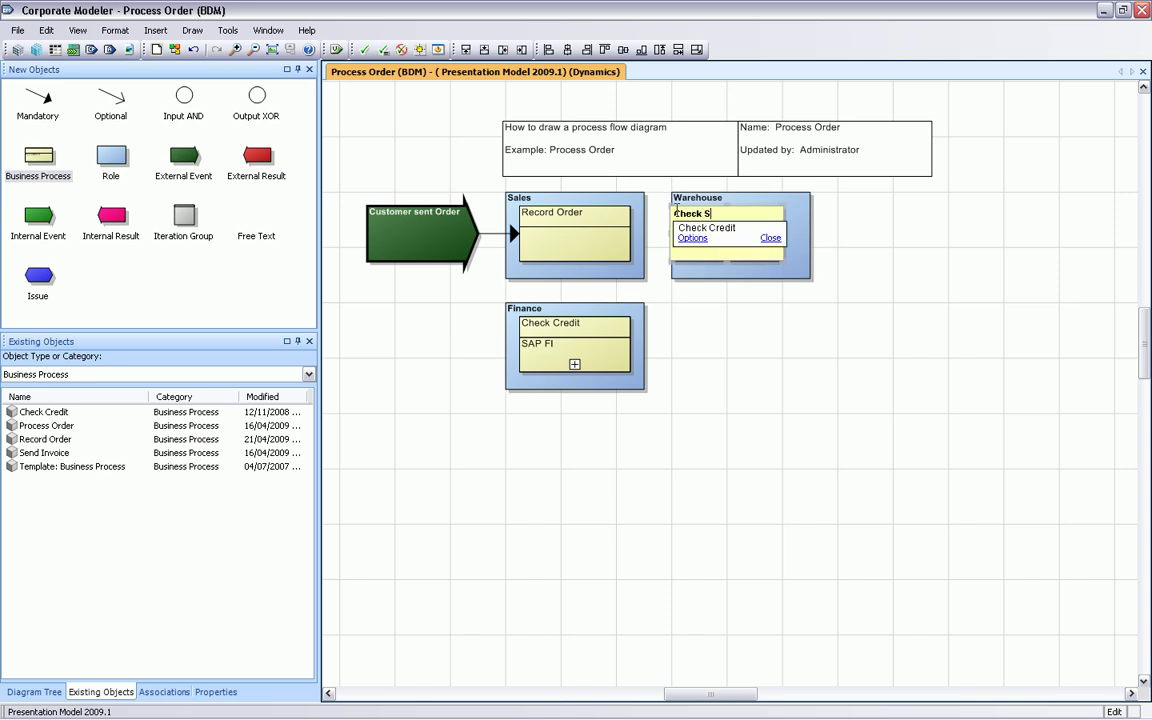
pyautogui.write('t')
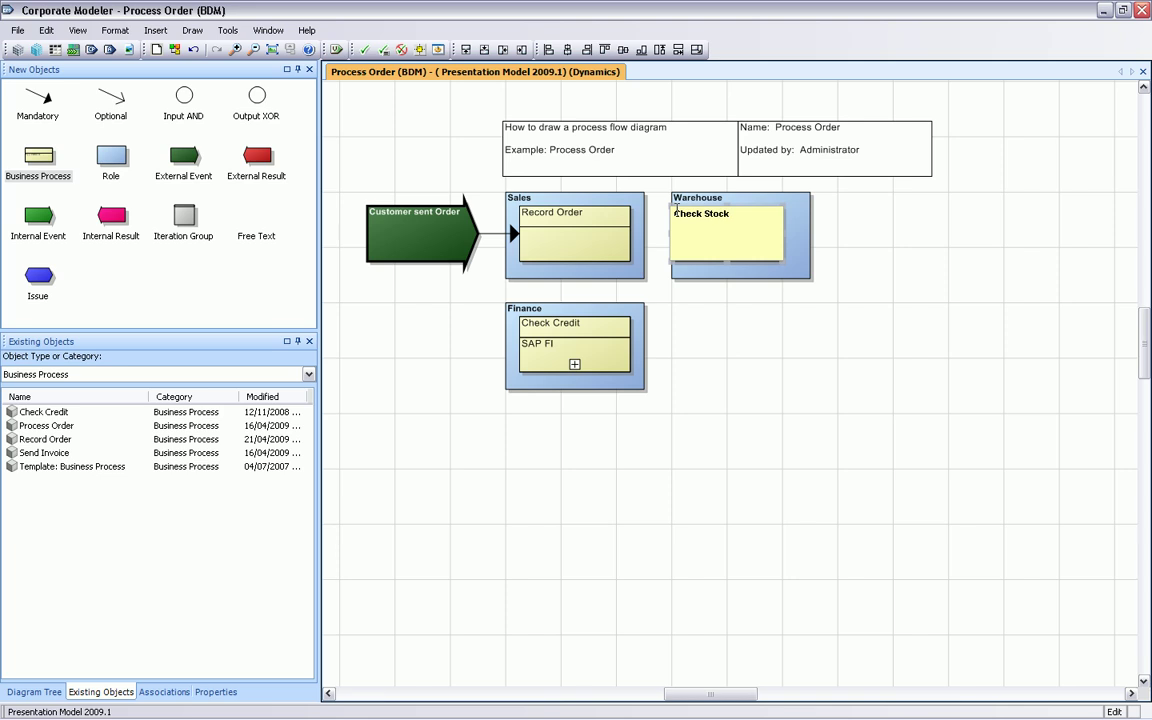
pyautogui.write('ock')
# - Connect Record Order to both Check Stock and Check Credit
pyautogui.click(720, 301)
pyautogui.click(722, 242)
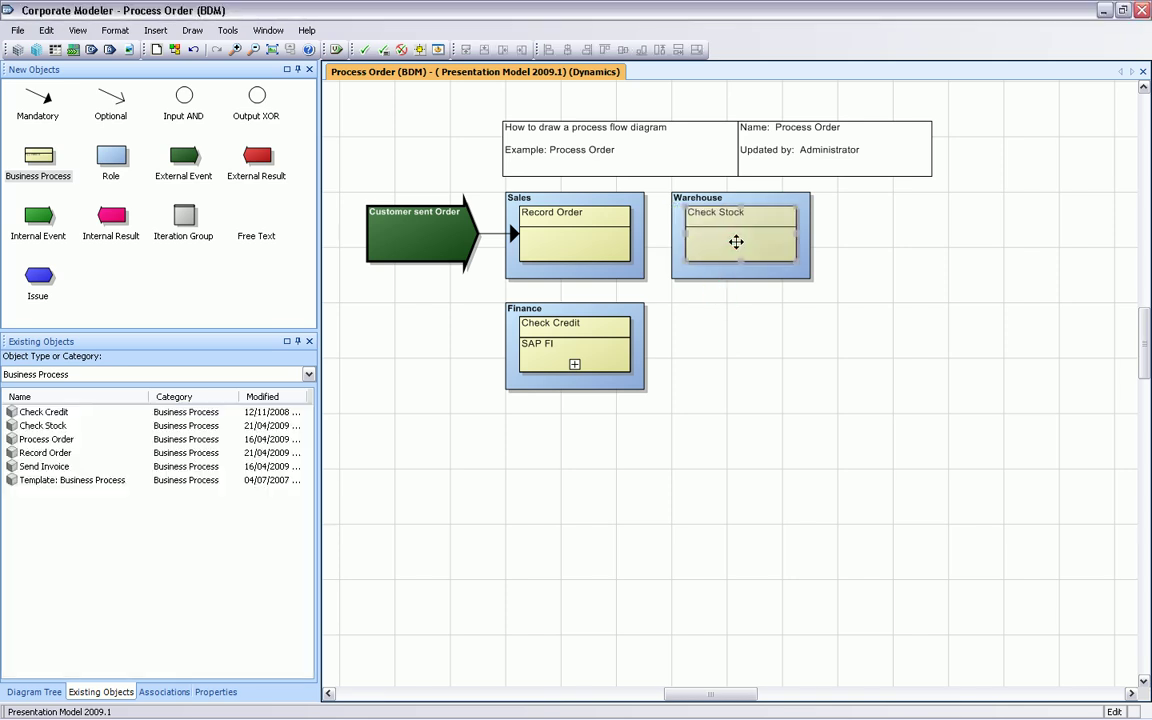
pyautogui.click(601, 238)
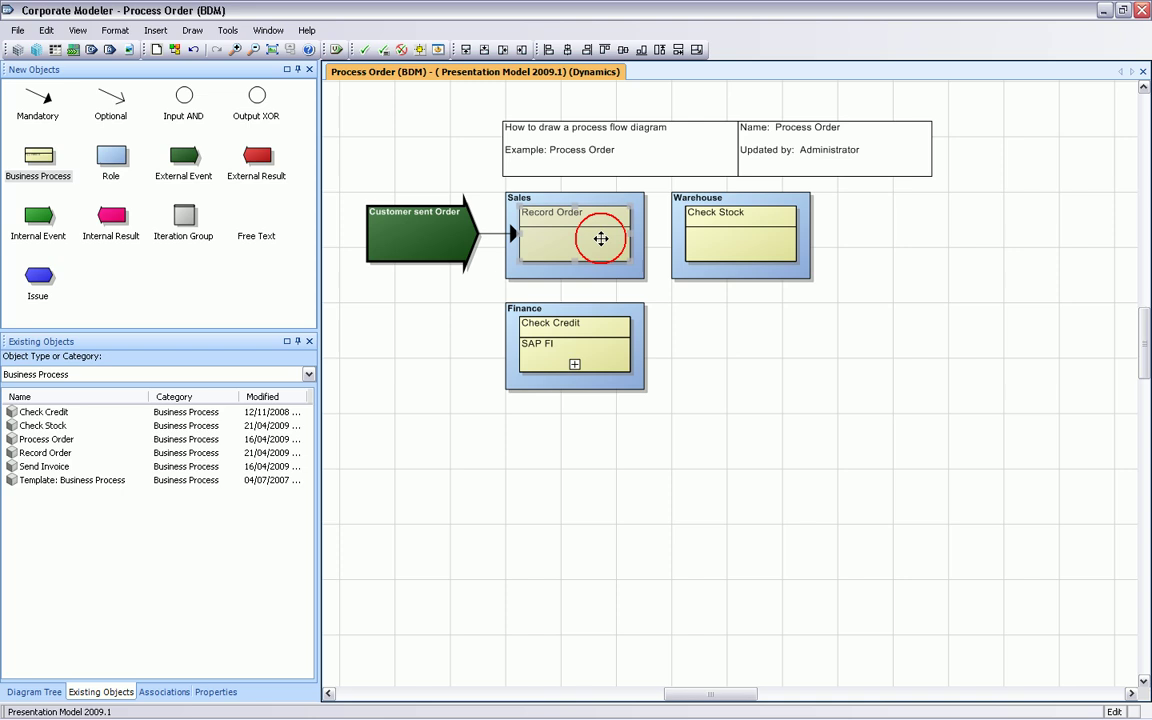
pyautogui.moveTo(601, 238); pyautogui.dragTo(728, 249)
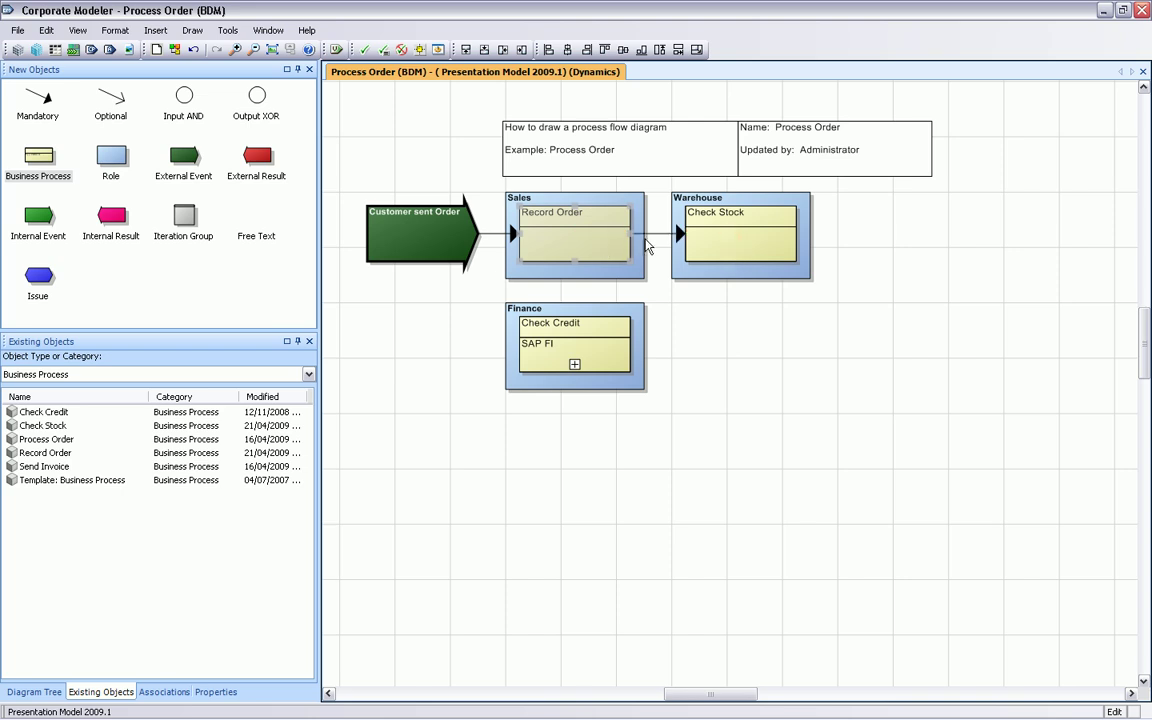
pyautogui.moveTo(563, 221); pyautogui.dragTo(591, 324)
pyautogui.click(748, 339)
# - Lengthen the Warehouse lane downward and add a 'Pack Product' process inside it
pyautogui.click(745, 279)
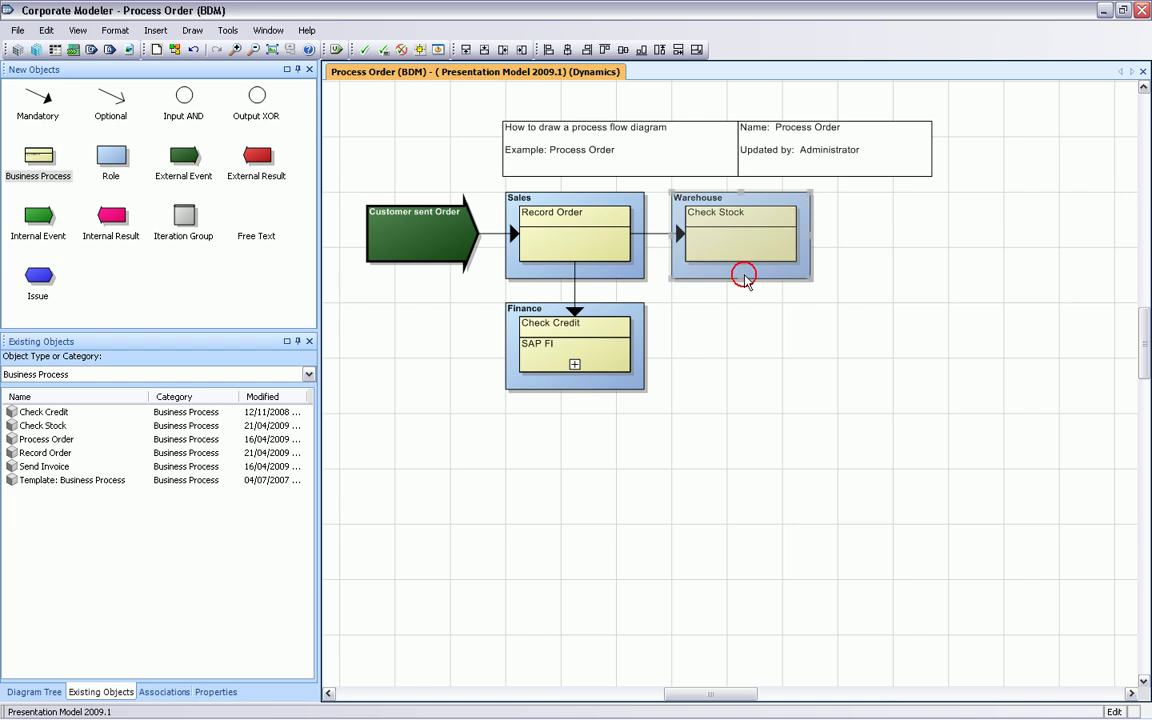
pyautogui.moveTo(741, 279); pyautogui.dragTo(733, 509)
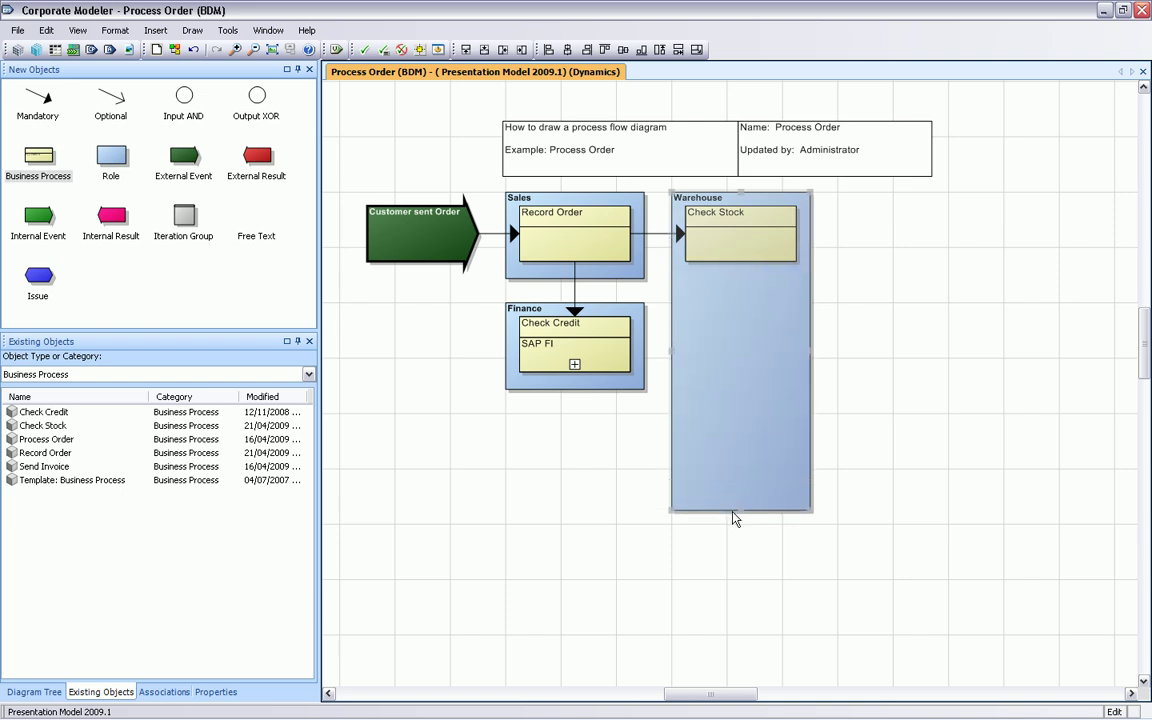
pyautogui.moveTo(732, 508); pyautogui.dragTo(731, 521)
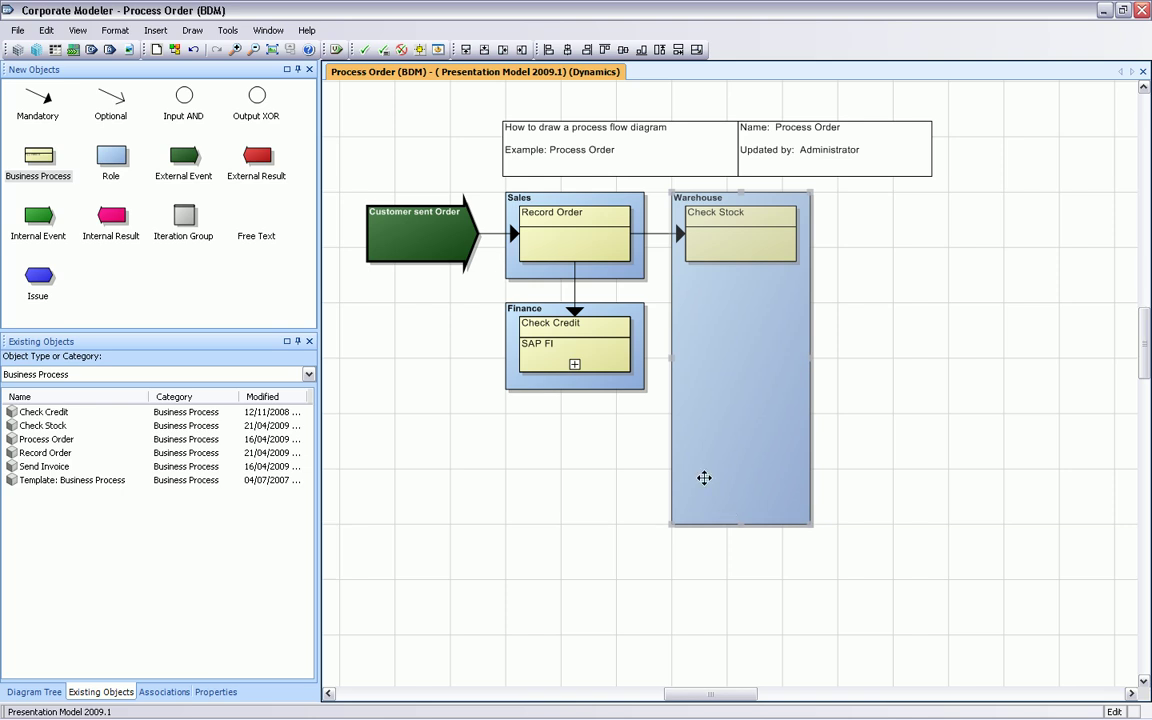
pyautogui.moveTo(42, 153); pyautogui.dragTo(683, 455)
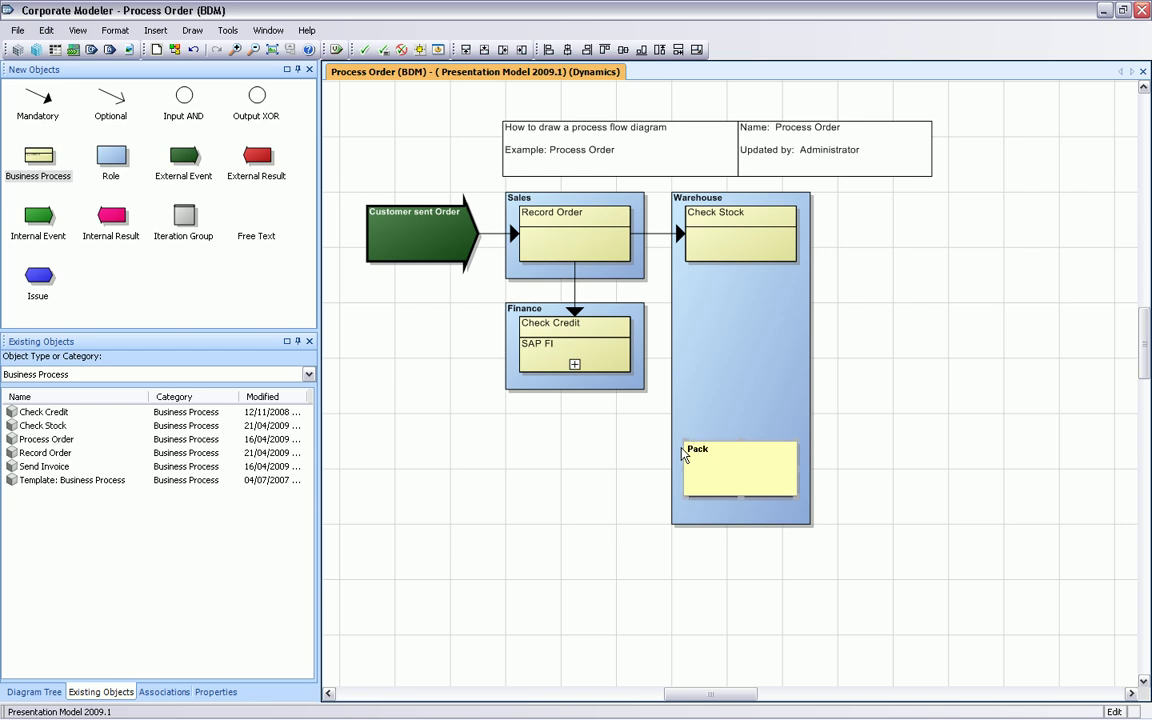
pyautogui.write('Pack Product')
pyautogui.click(565, 467)
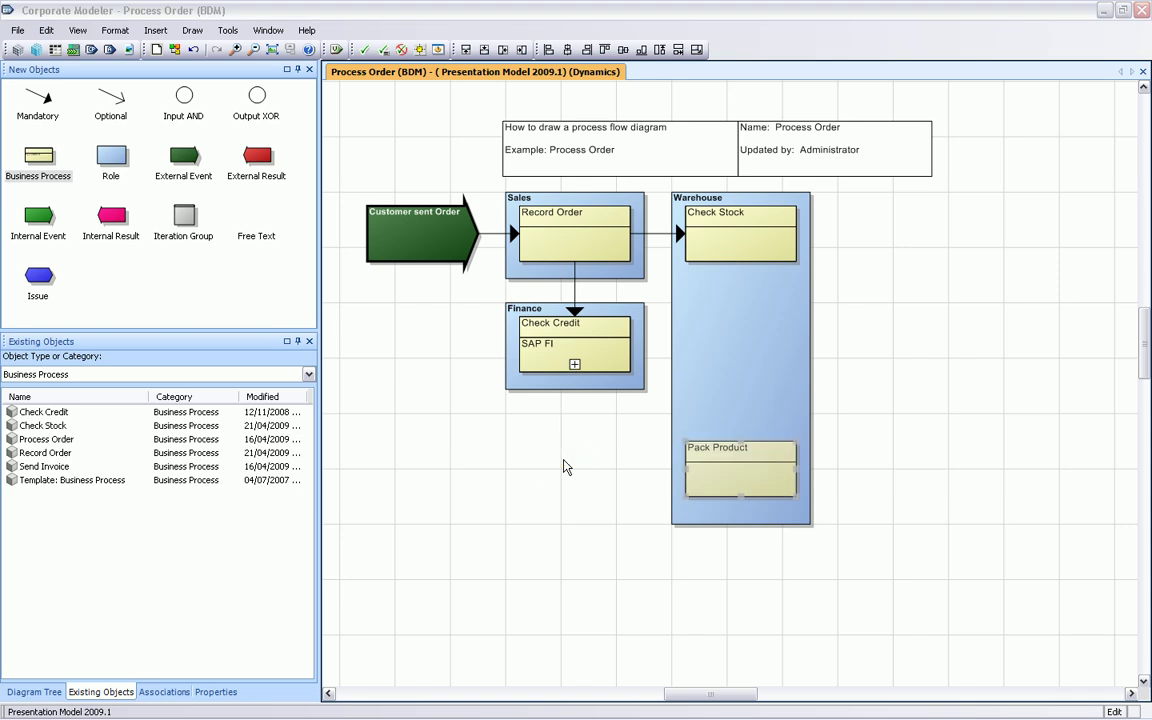
# - Add a Transport role below Finance holding a 'Transport Product' process
pyautogui.click(110, 160)
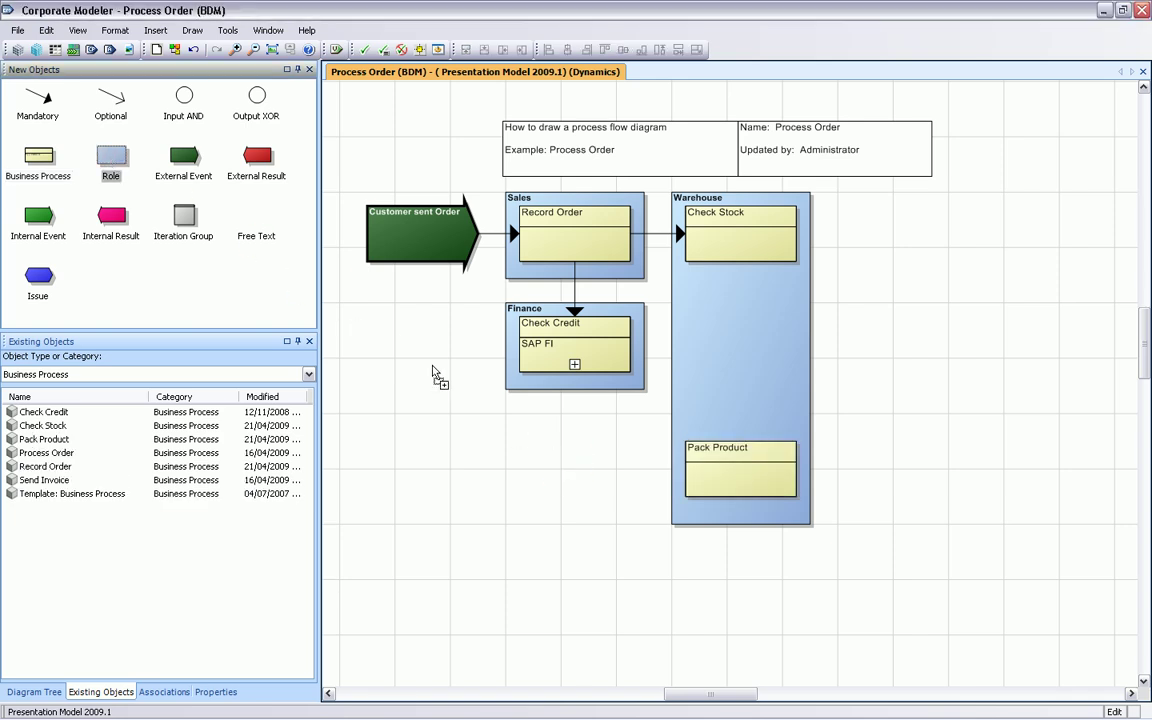
pyautogui.click(505, 443)
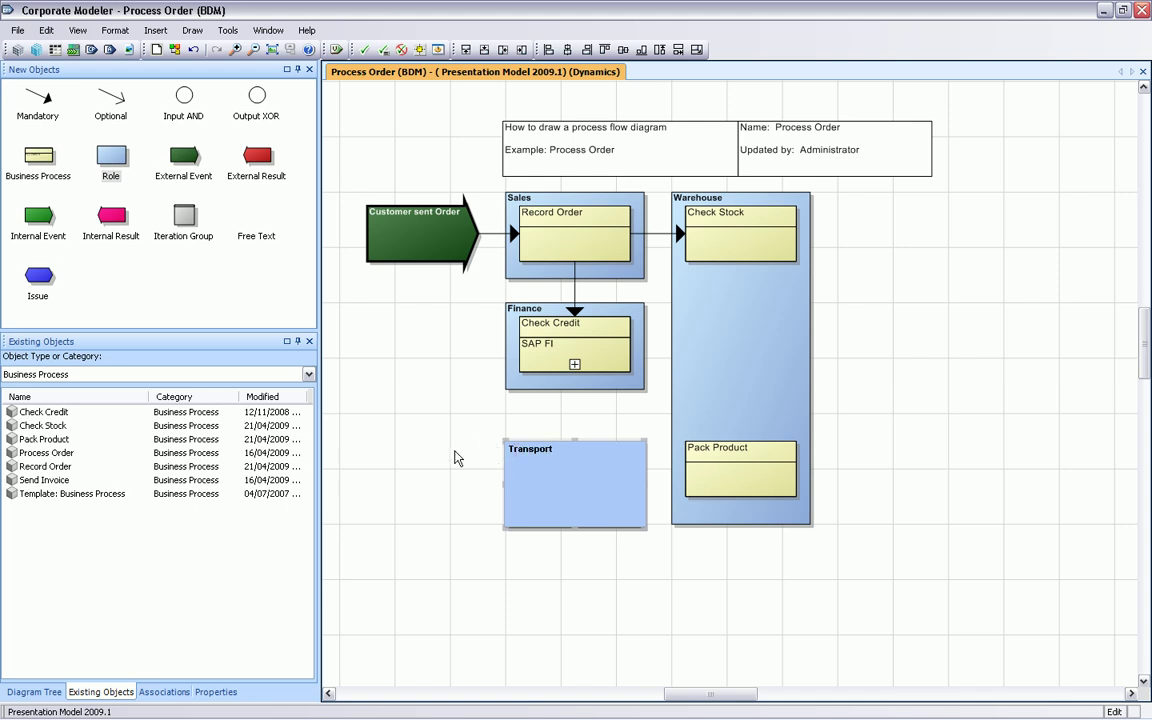
pyautogui.click(40, 155)
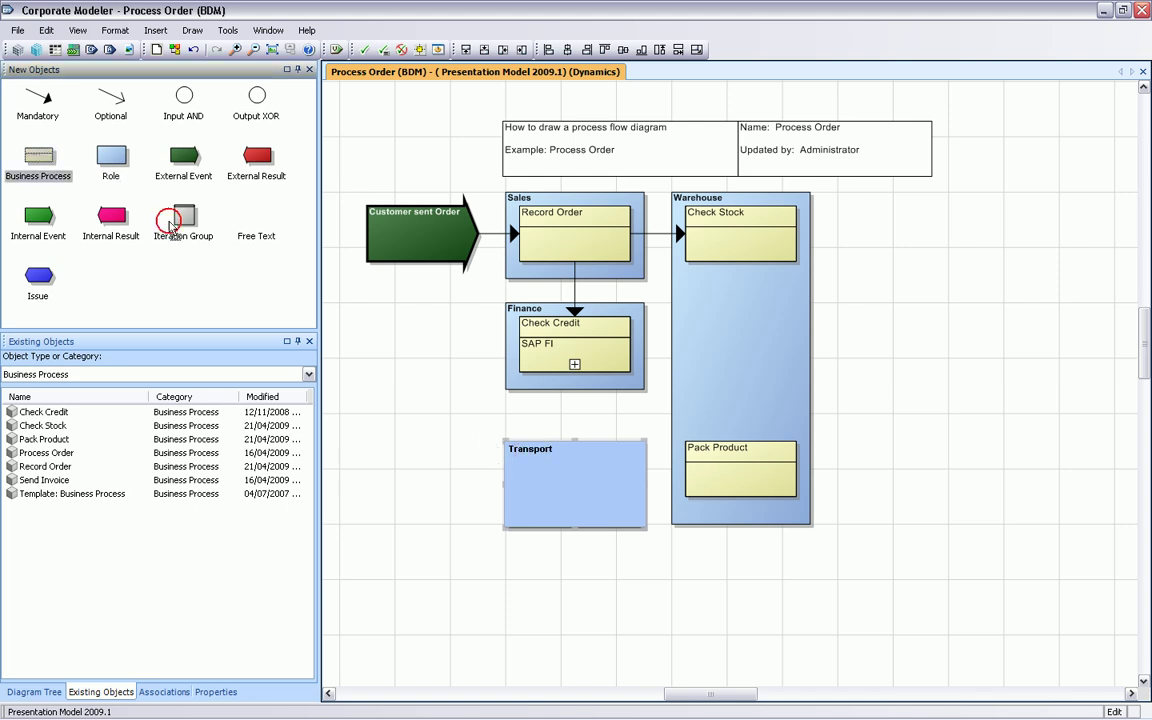
pyautogui.click(521, 457)
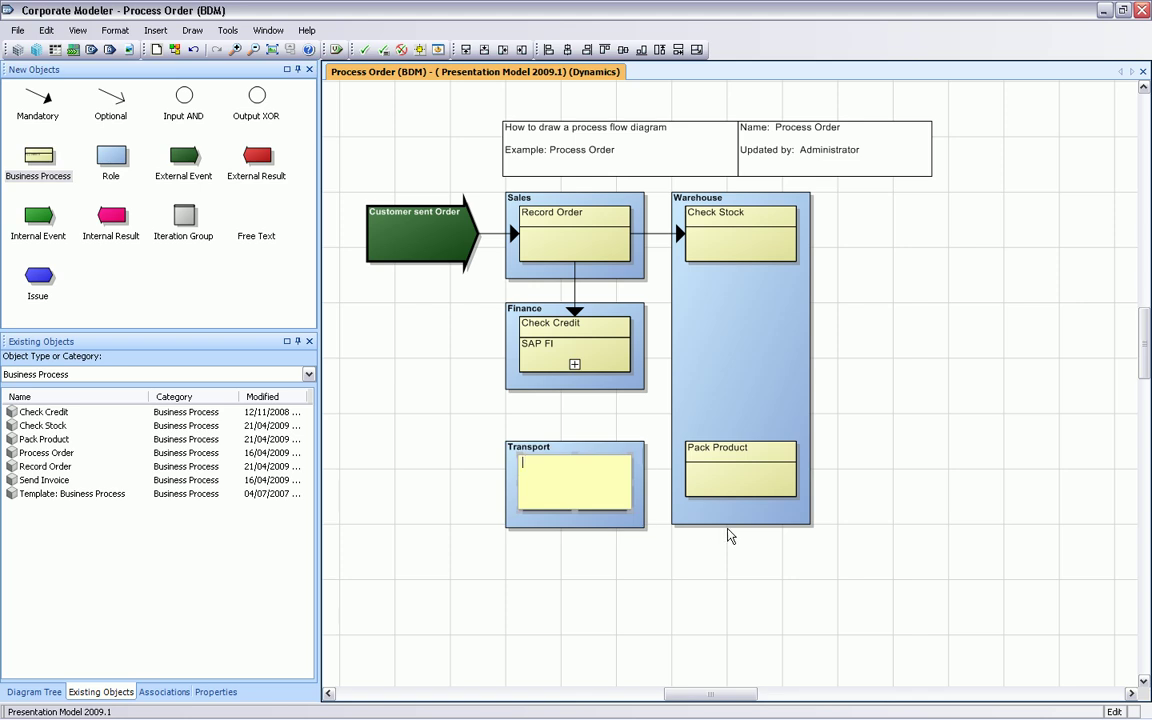
pyautogui.write('Transport Product')
pyautogui.click(712, 553)
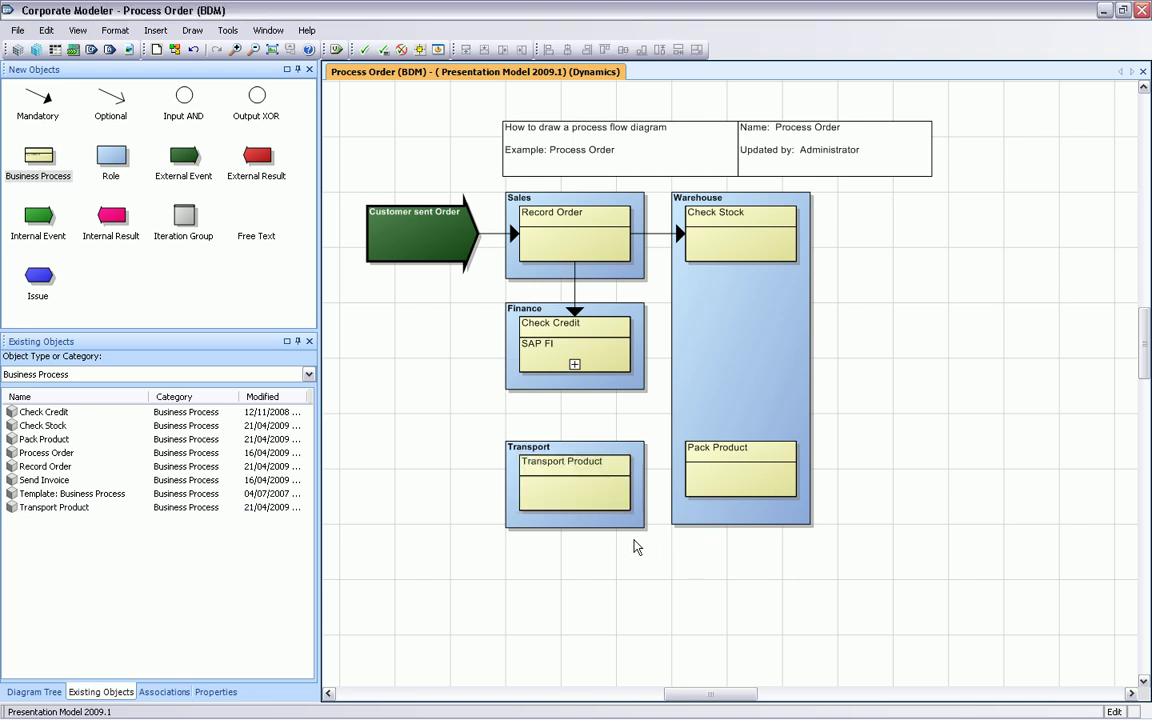
# - Chain Check Stock to Pack Product to Transport Product, and add a 'Customer received products' external result
pyautogui.click(581, 523)
pyautogui.moveTo(581, 523); pyautogui.dragTo(581, 509)
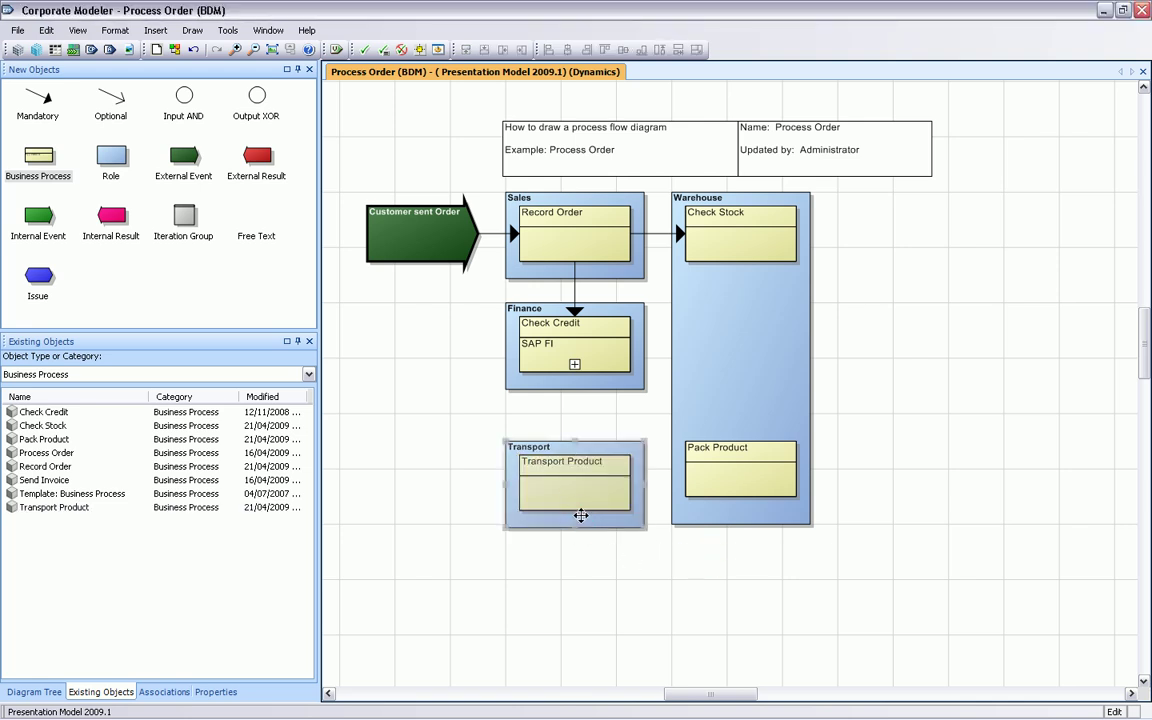
pyautogui.click(751, 232)
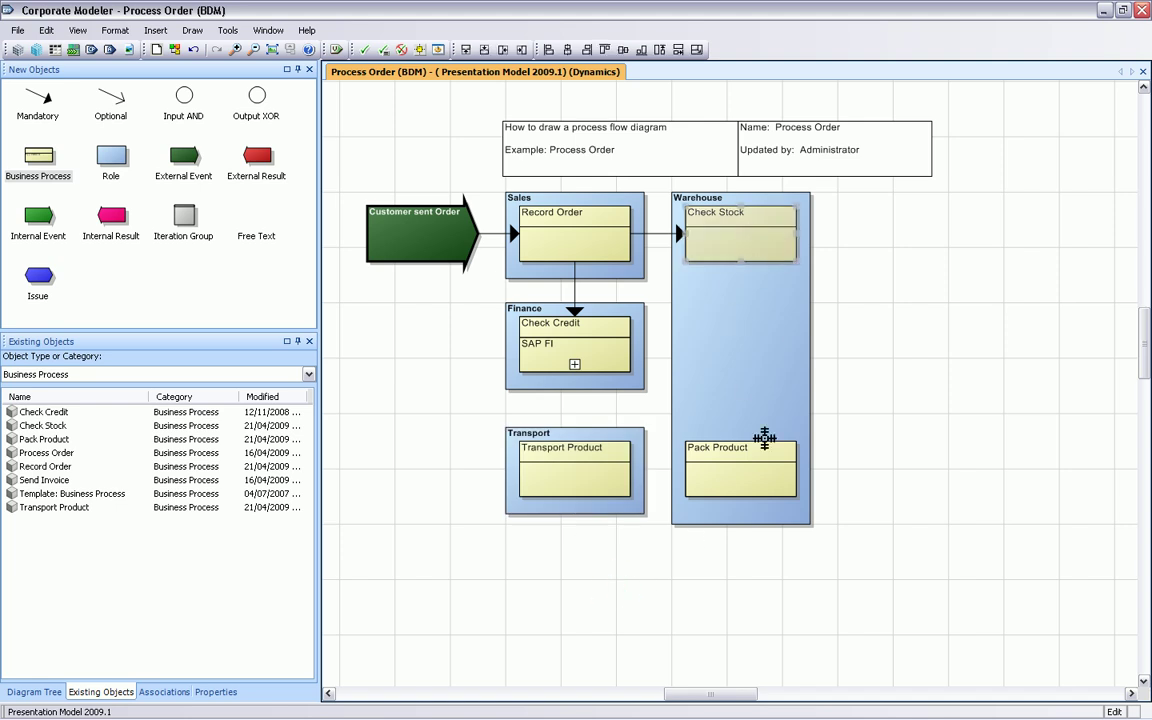
pyautogui.click(750, 471)
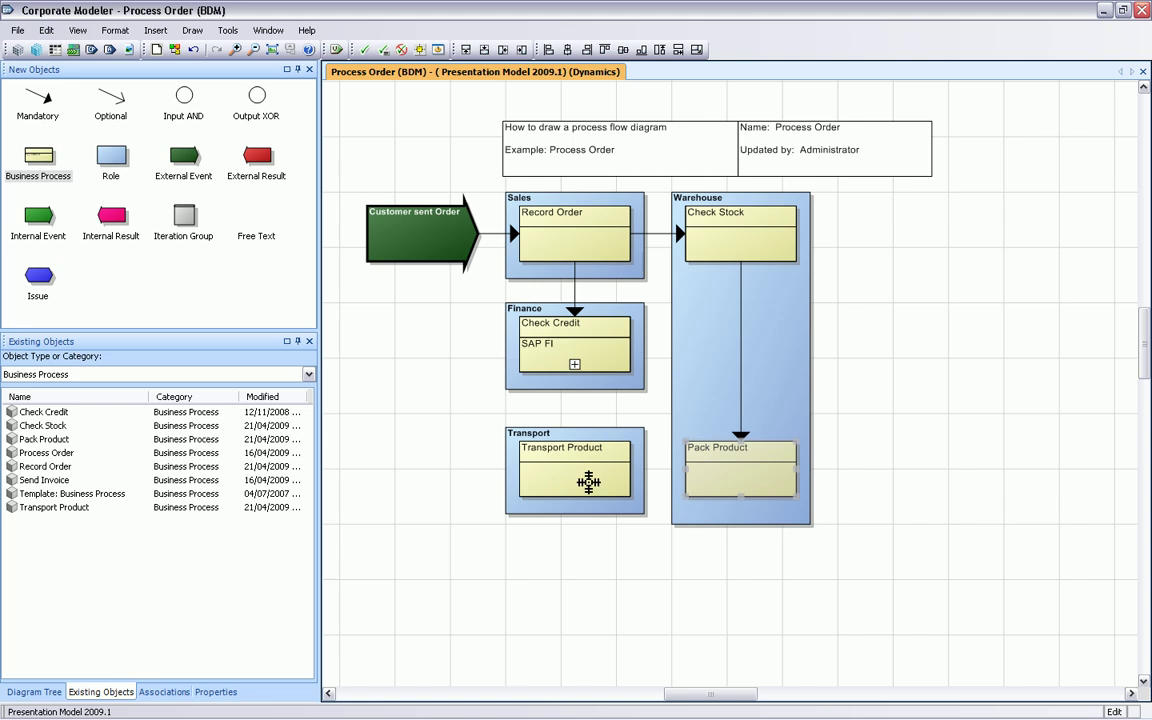
pyautogui.click(584, 480)
pyautogui.moveTo(265, 183); pyautogui.dragTo(371, 441)
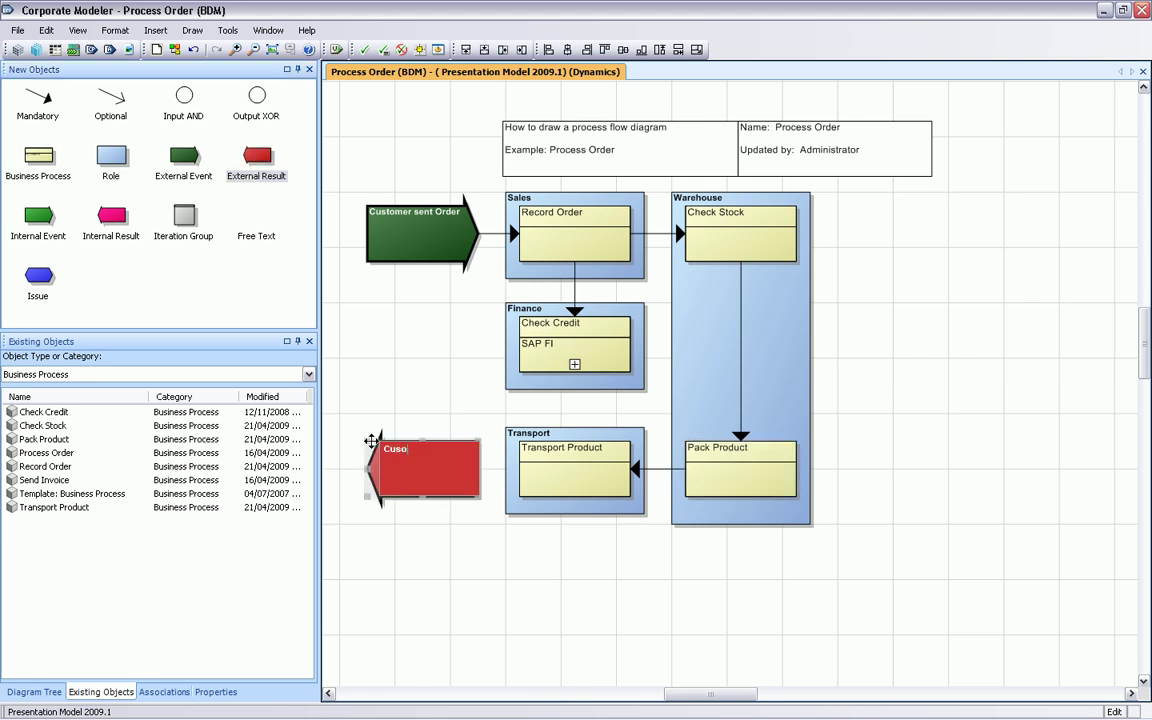
pyautogui.write('Customer recei')
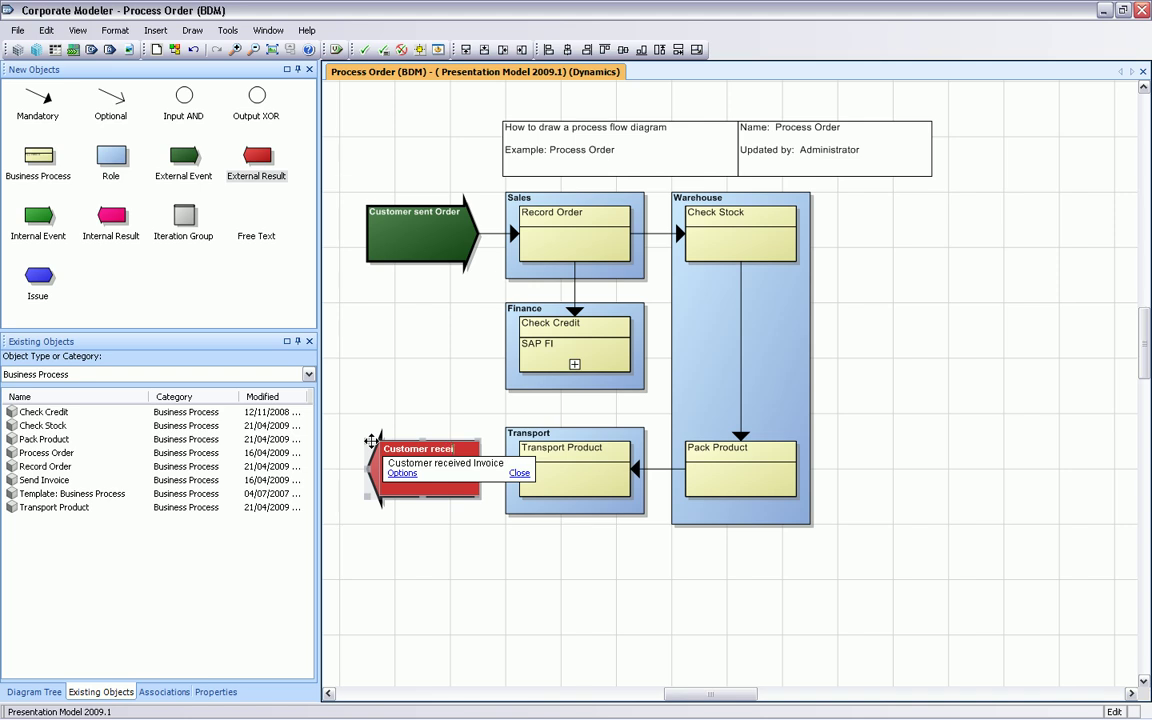
pyautogui.write('ved products')
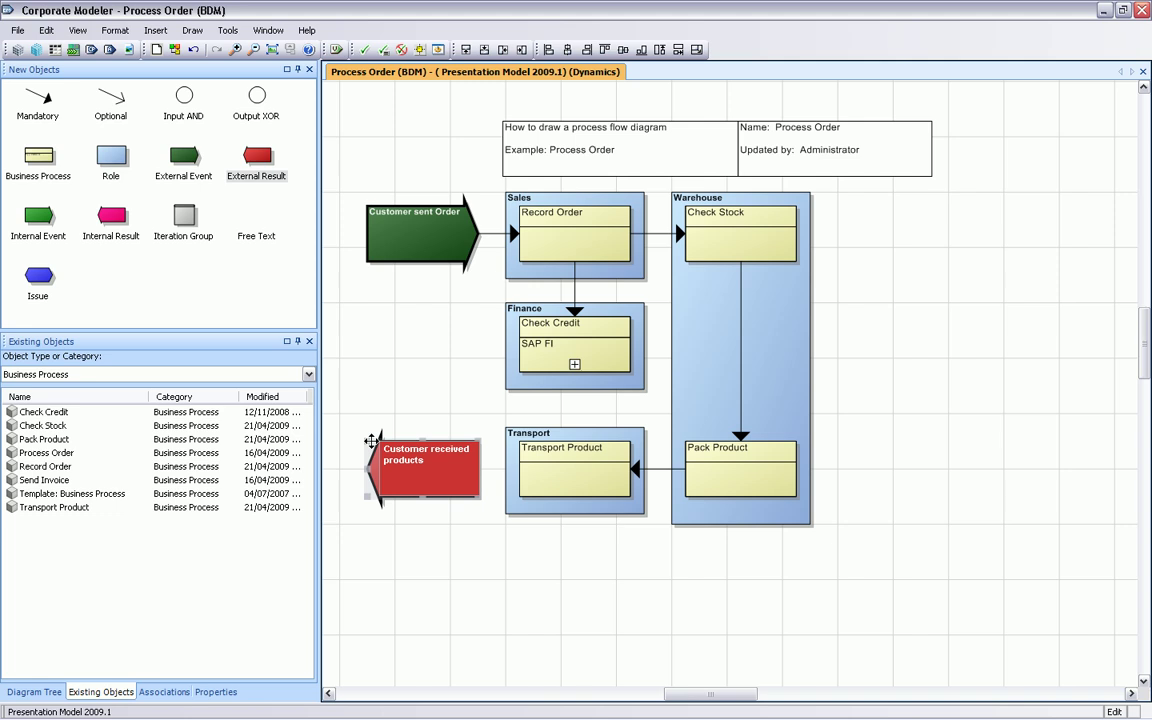
# - Connect Transport Product to the 'Customer received products' result and shorten the Warehouse lane
pyautogui.click(458, 620)
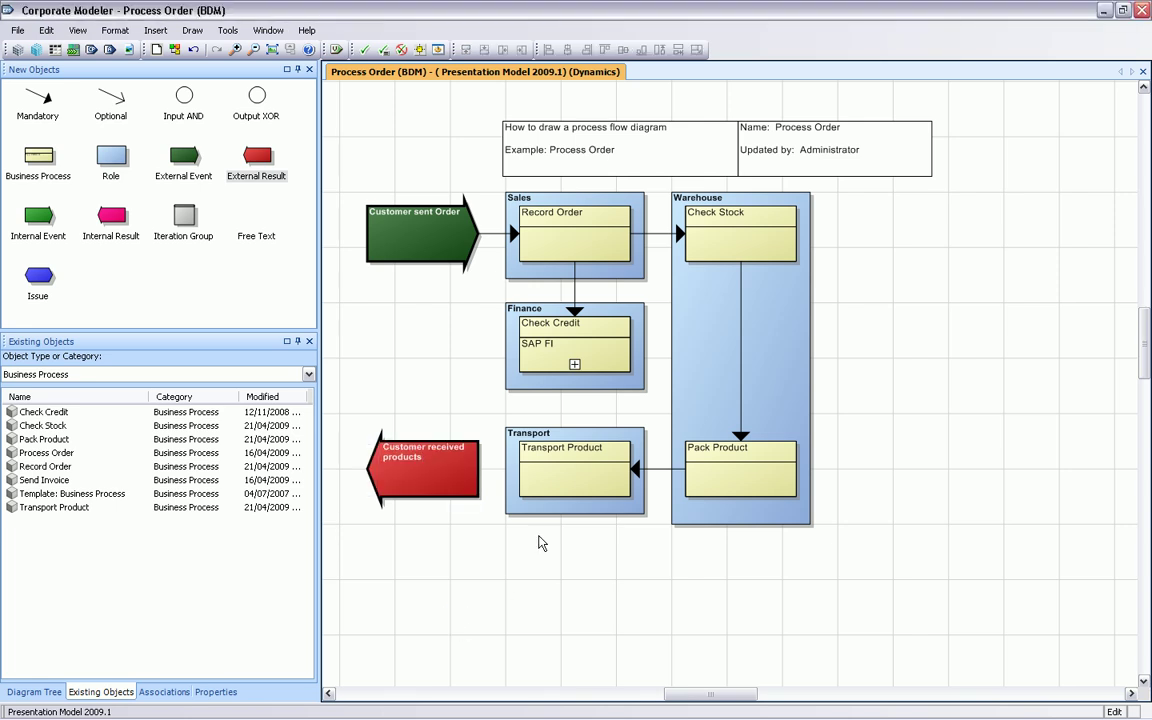
pyautogui.click(584, 470)
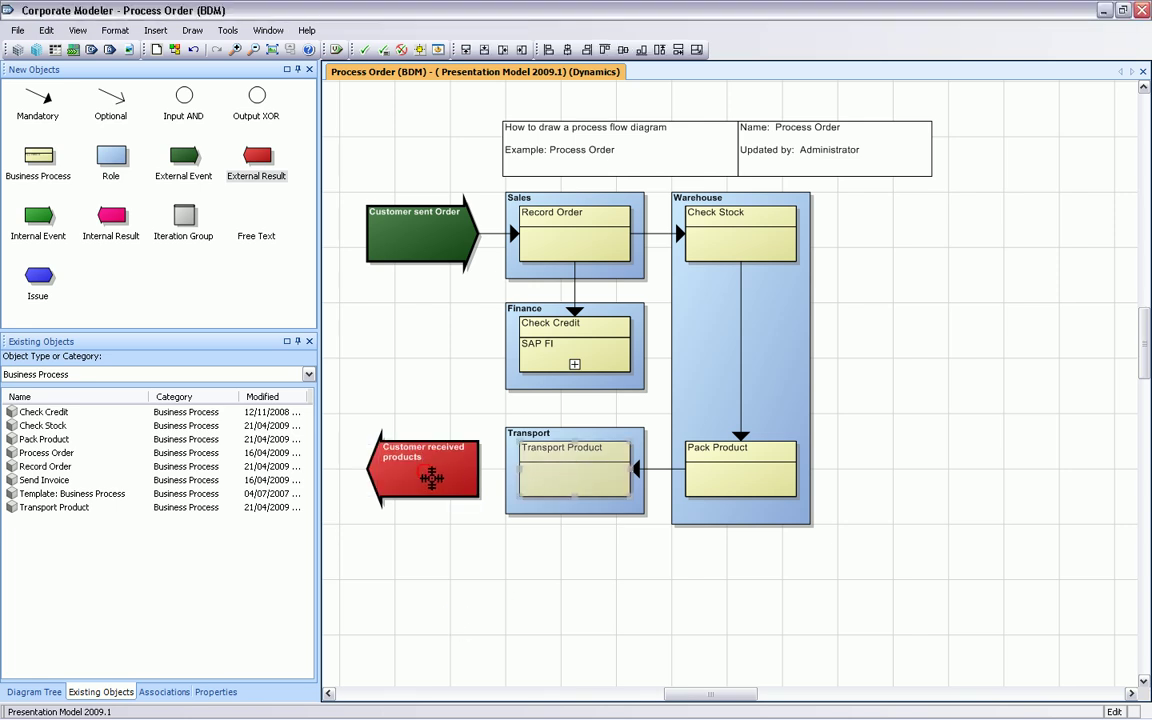
pyautogui.moveTo(431, 477); pyautogui.dragTo(450, 487)
pyautogui.click(736, 518)
pyautogui.moveTo(740, 524); pyautogui.dragTo(741, 516)
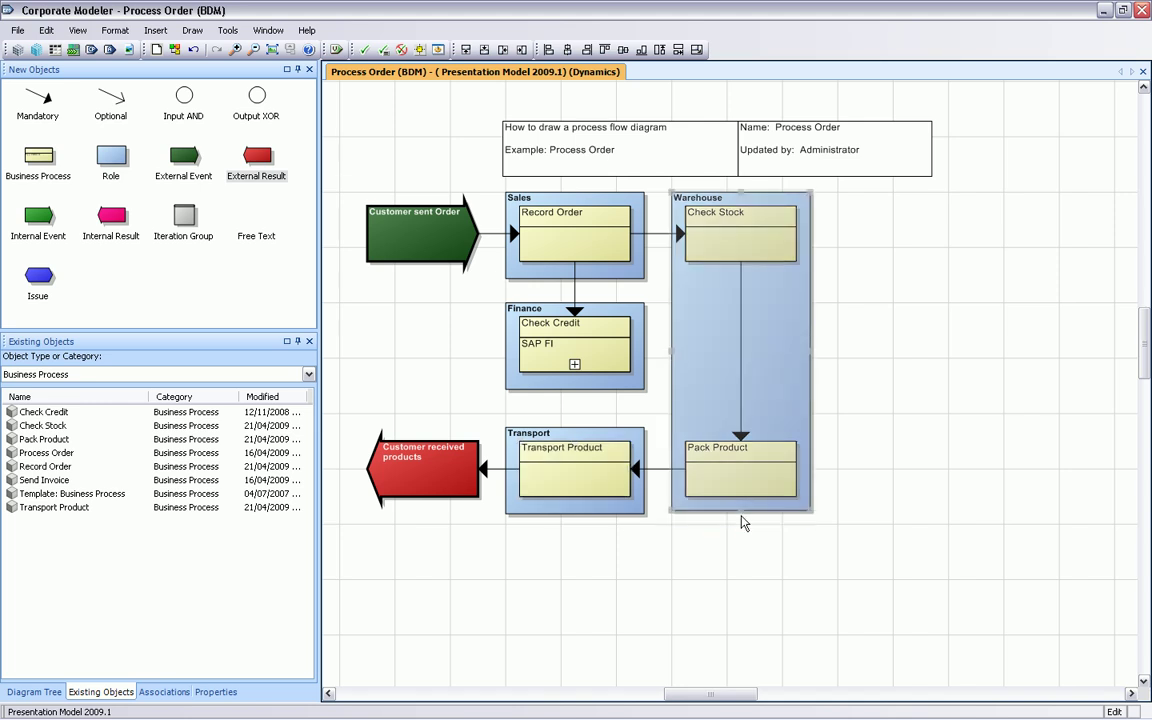
pyautogui.click(736, 531)
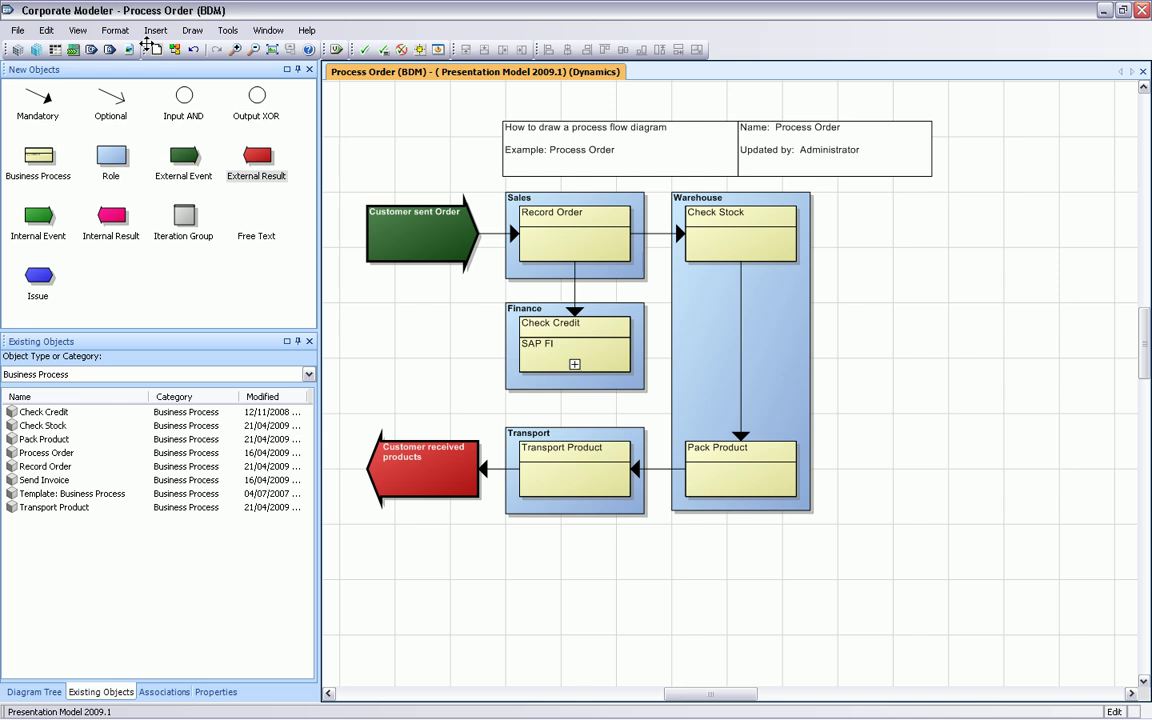
# - Turn on Allow Shape Resizing and begin inserting horizontal space
pyautogui.click(154, 31)
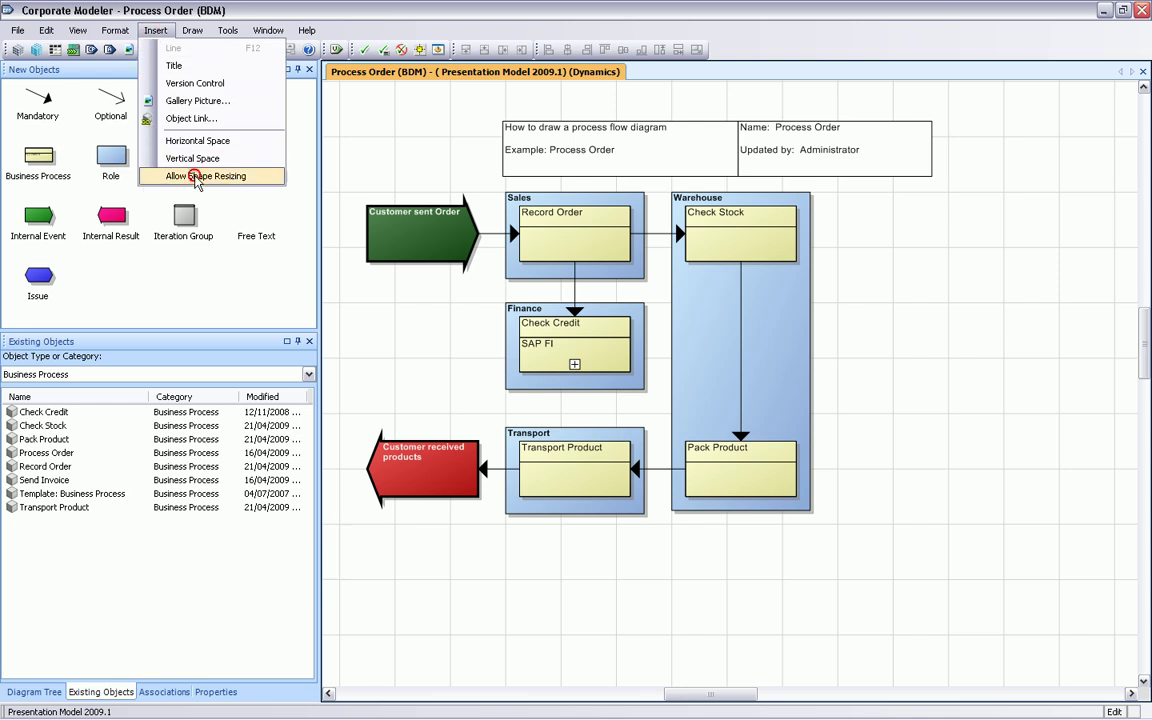
pyautogui.click(197, 177)
pyautogui.click(155, 31)
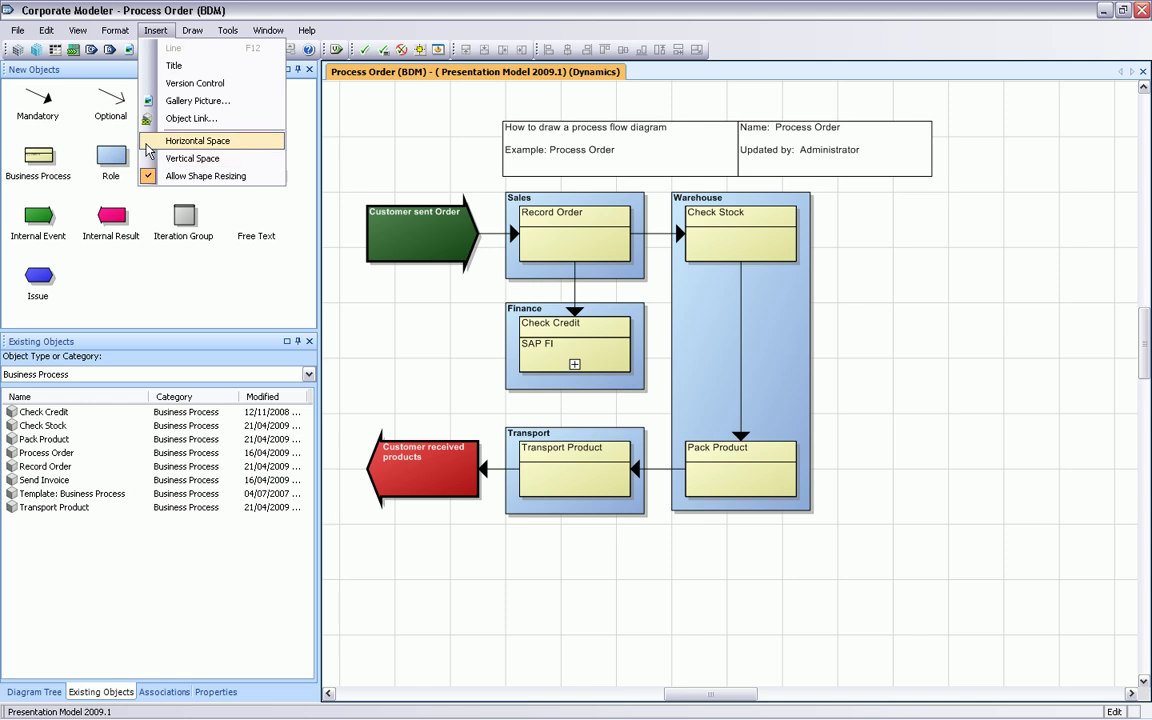
pyautogui.click(222, 145)
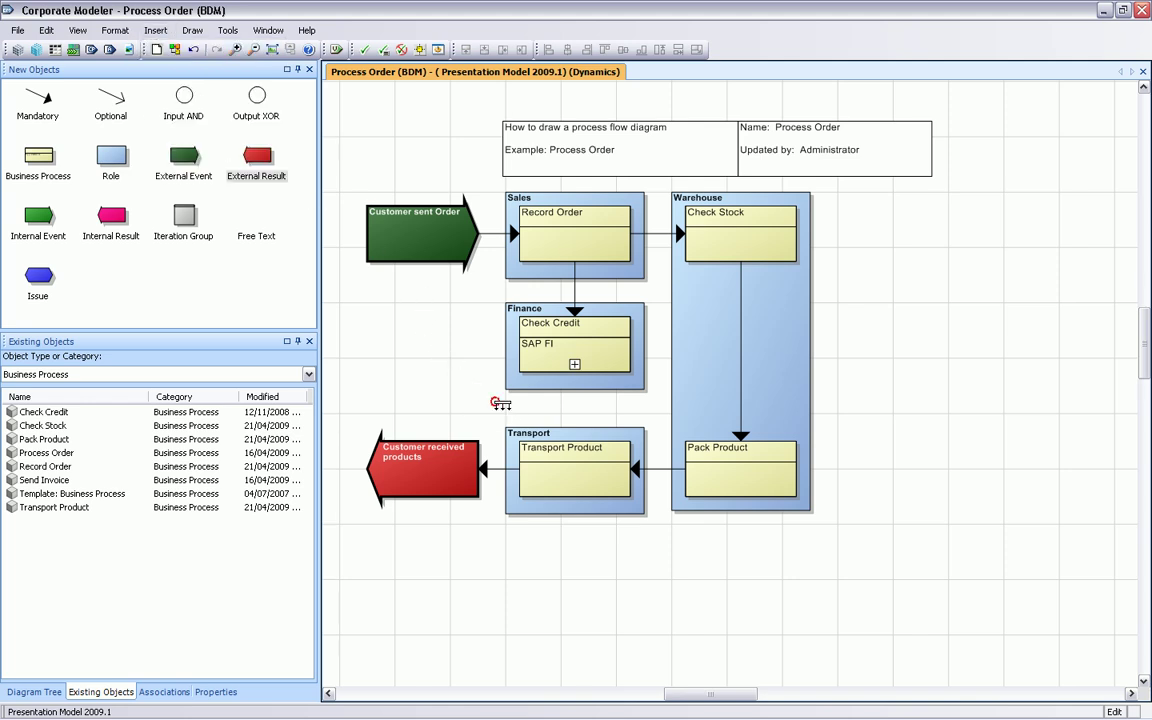
# - Push the lower rows down and add an XOR gateway fed by Check Credit
pyautogui.moveTo(504, 401); pyautogui.dragTo(502, 486)
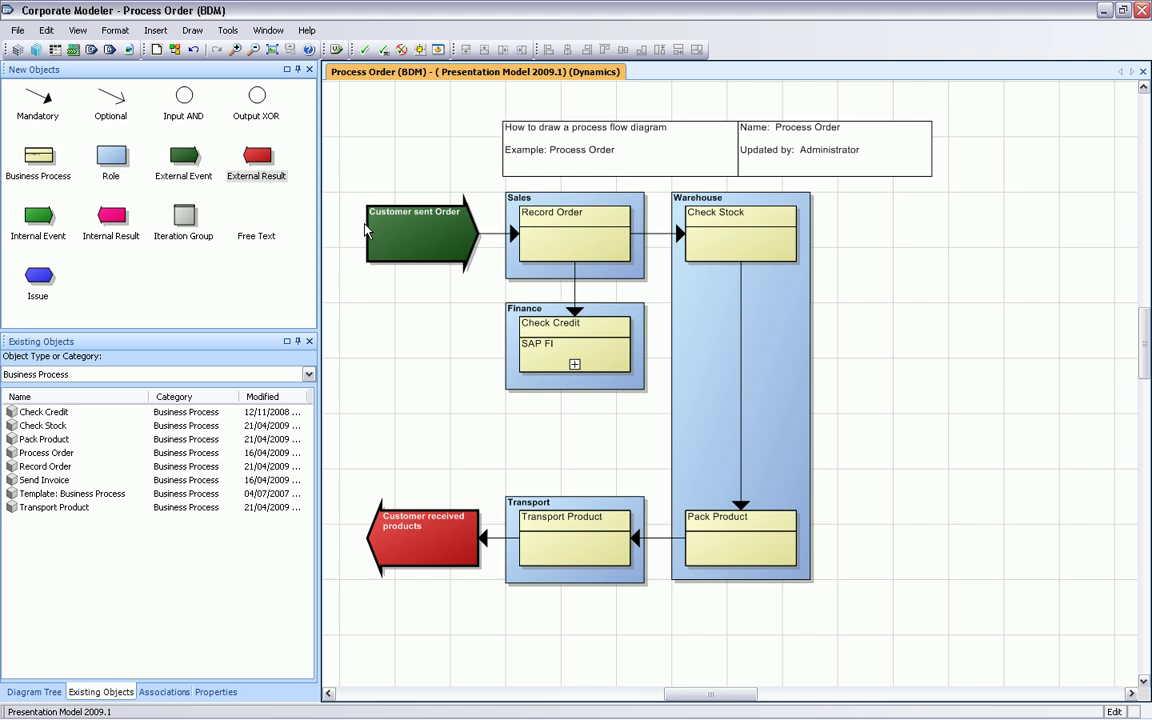
pyautogui.click(260, 102)
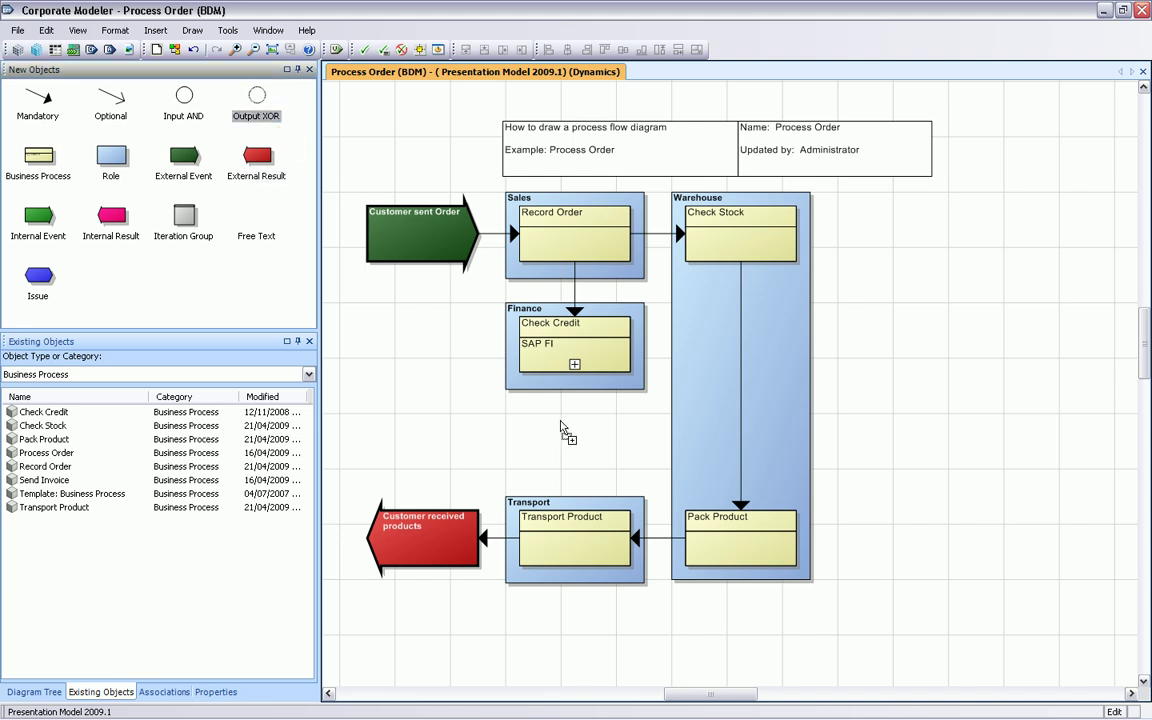
pyautogui.click(562, 427)
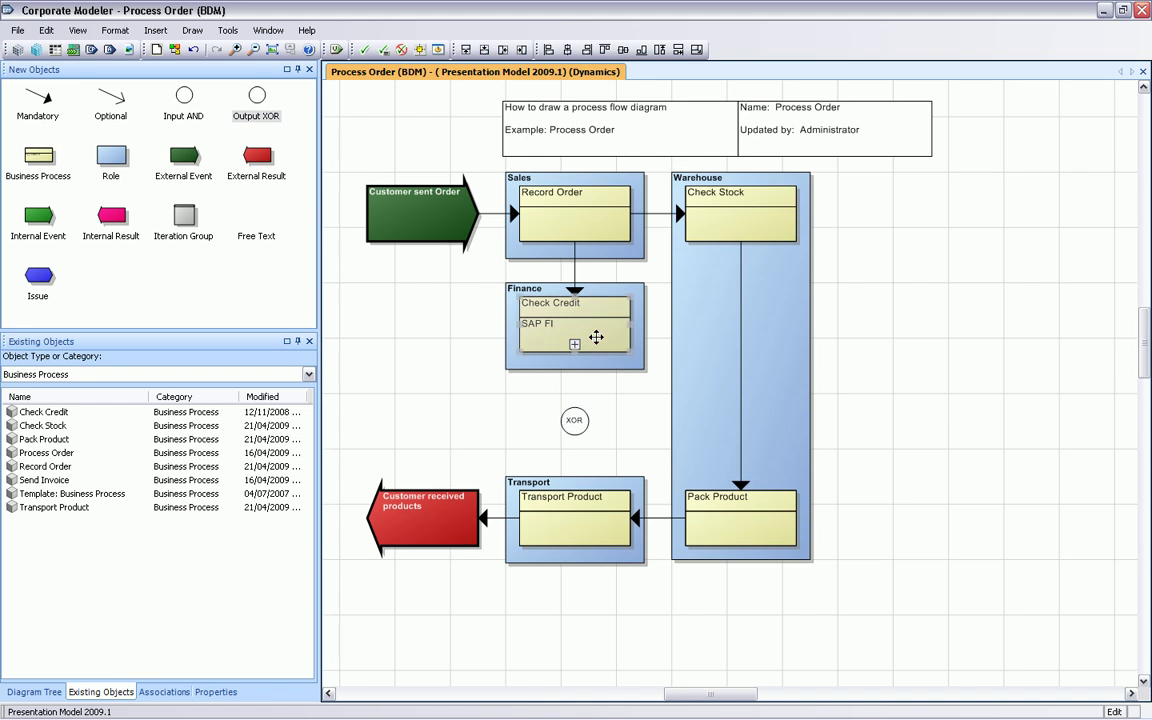
pyautogui.moveTo(596, 337); pyautogui.dragTo(584, 424)
# - Add an internal result left of the gateway reading 'Sales manager will be informed'
pyautogui.click(110, 208)
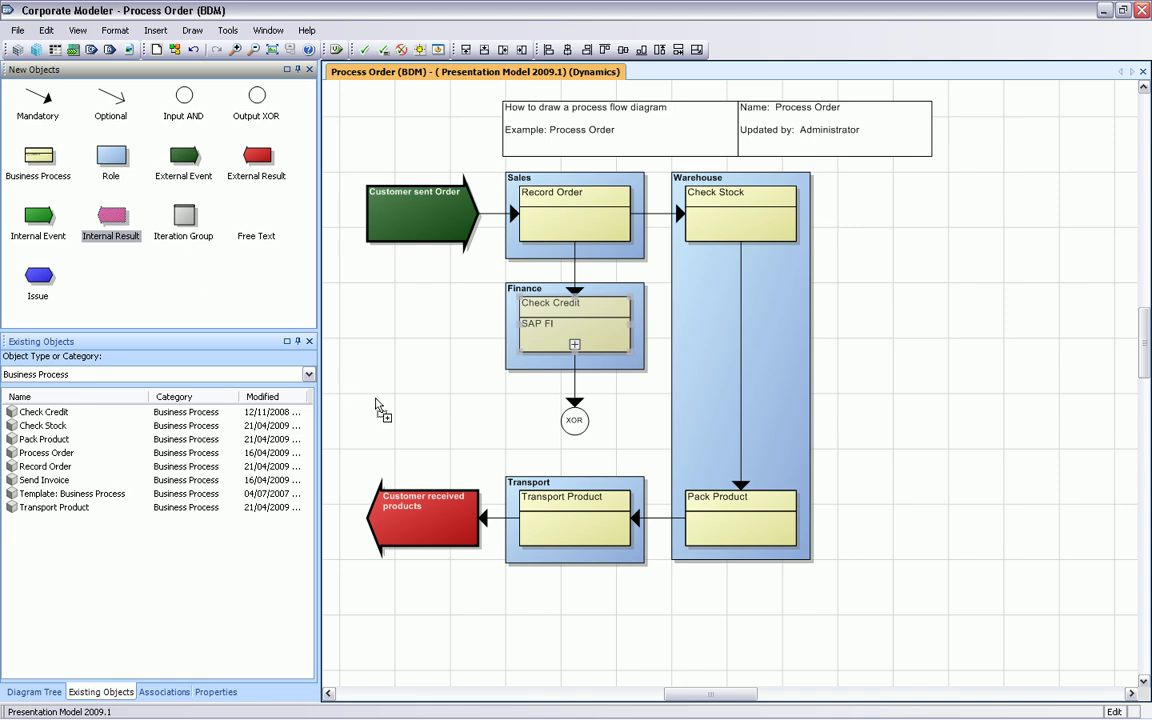
pyautogui.click(370, 398)
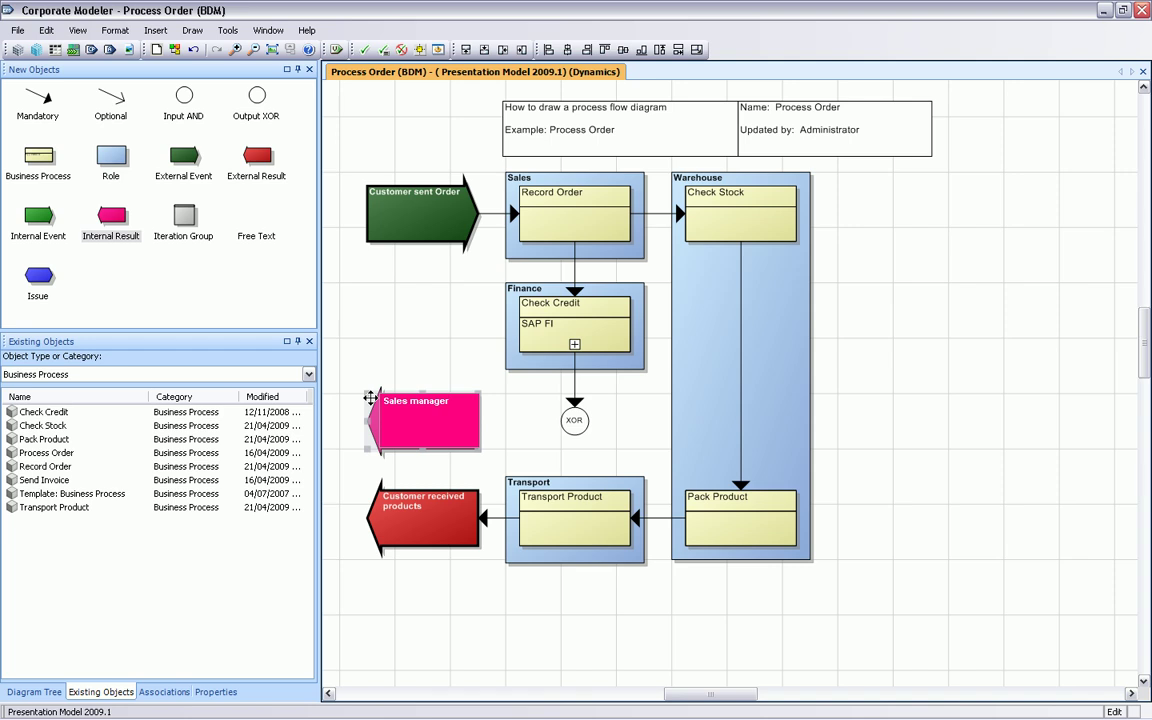
pyautogui.write('will be informed')
# - Link the XOR gateway to the Sales manager result with an optional flow '20% not OK', split 20%
pyautogui.click(573, 422)
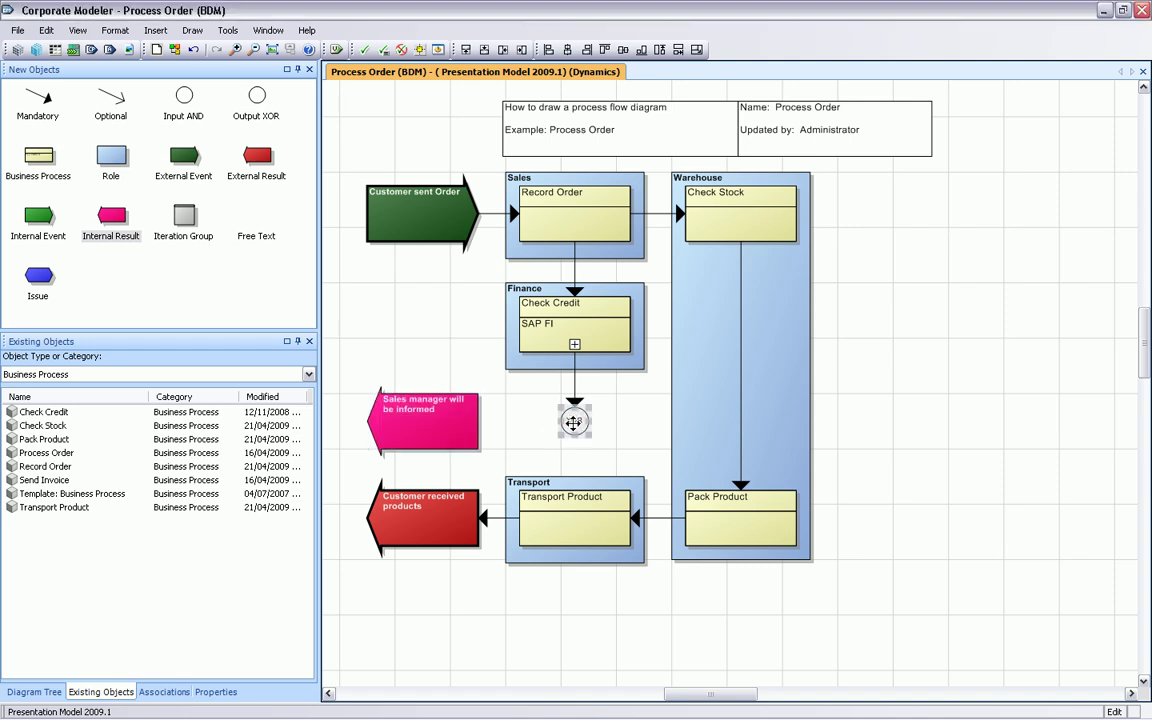
pyautogui.click(107, 95)
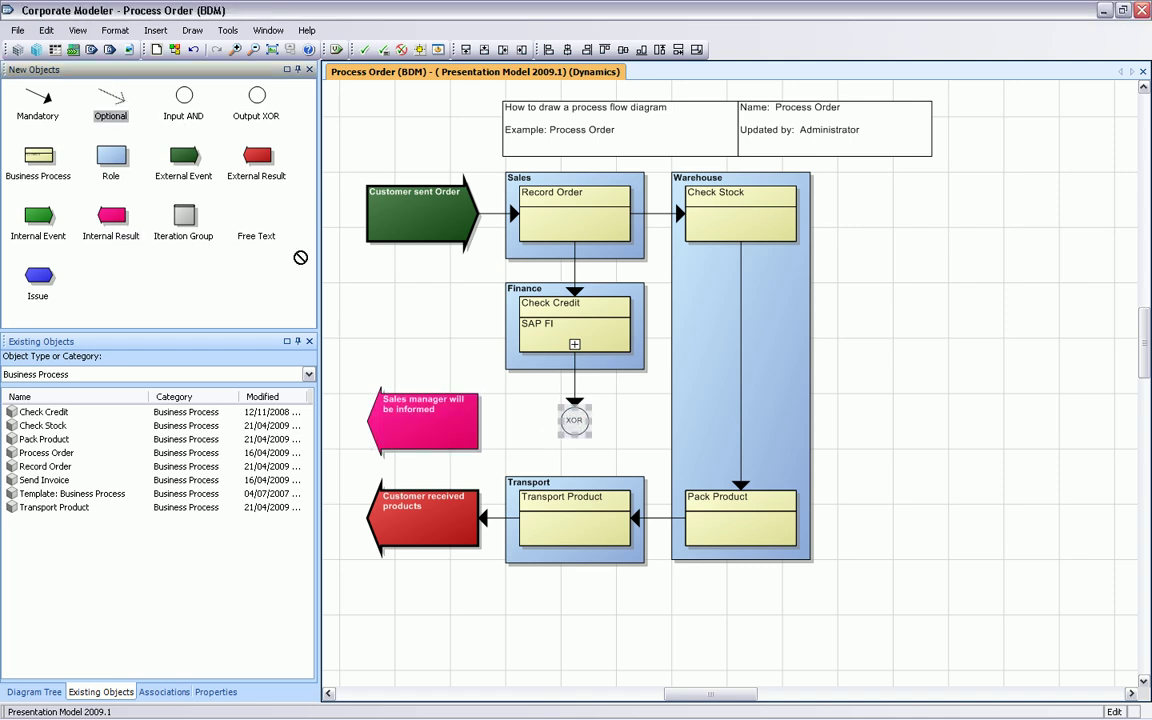
pyautogui.click(433, 428)
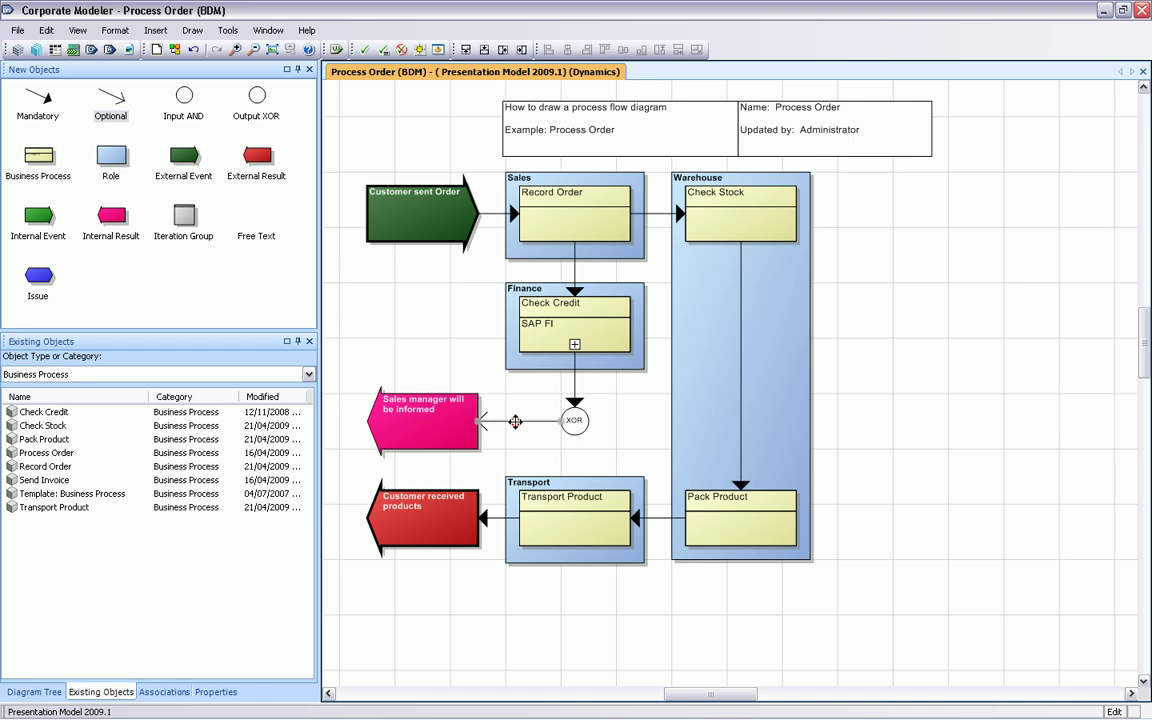
pyautogui.doubleClick(515, 422)
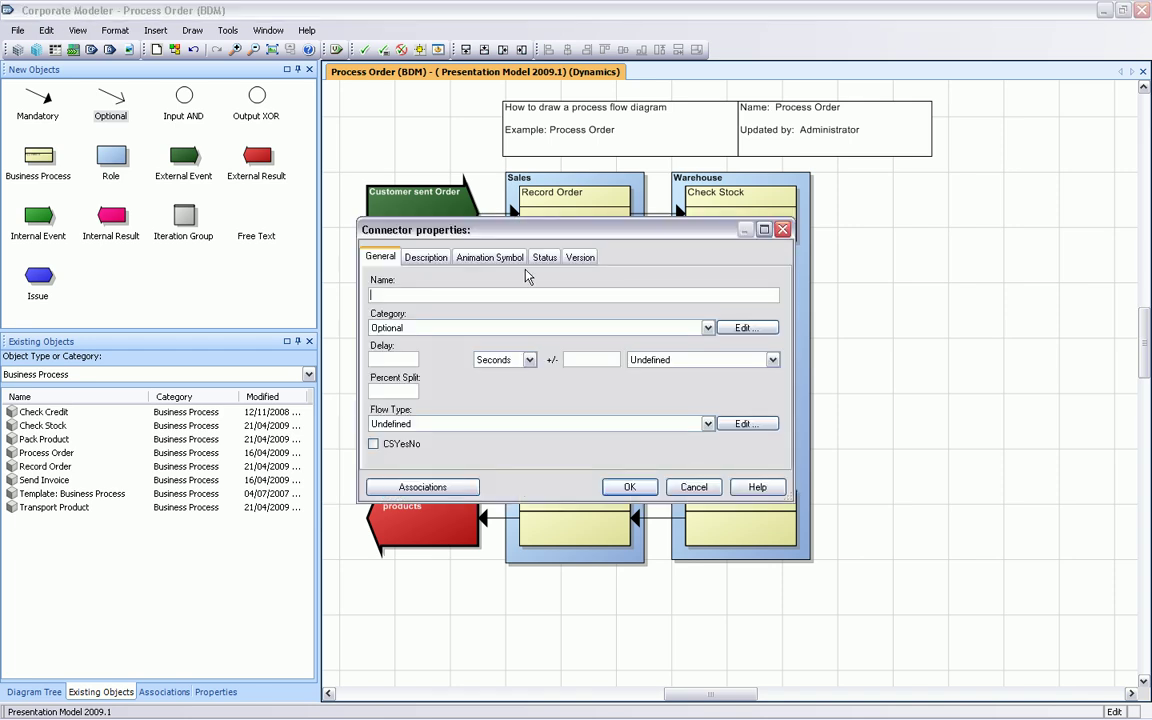
pyautogui.click(461, 293)
pyautogui.write('20% not OK')
pyautogui.click(398, 391)
pyautogui.click(629, 487)
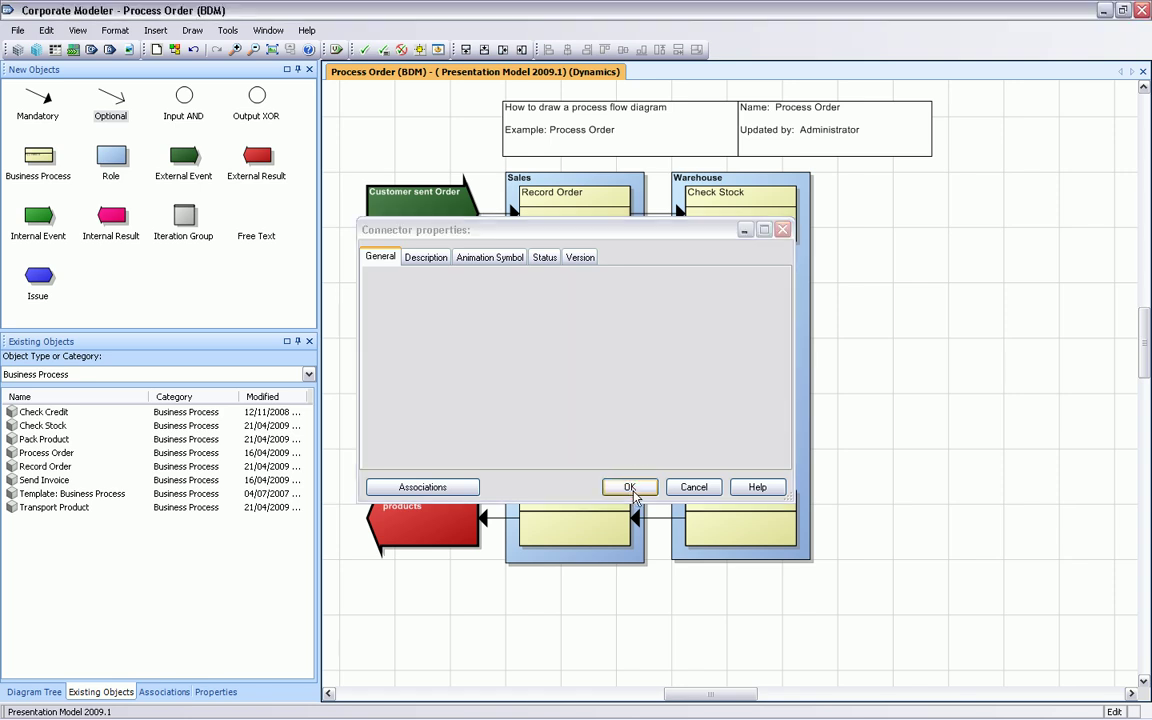
pyautogui.moveTo(527, 419); pyautogui.dragTo(527, 412)
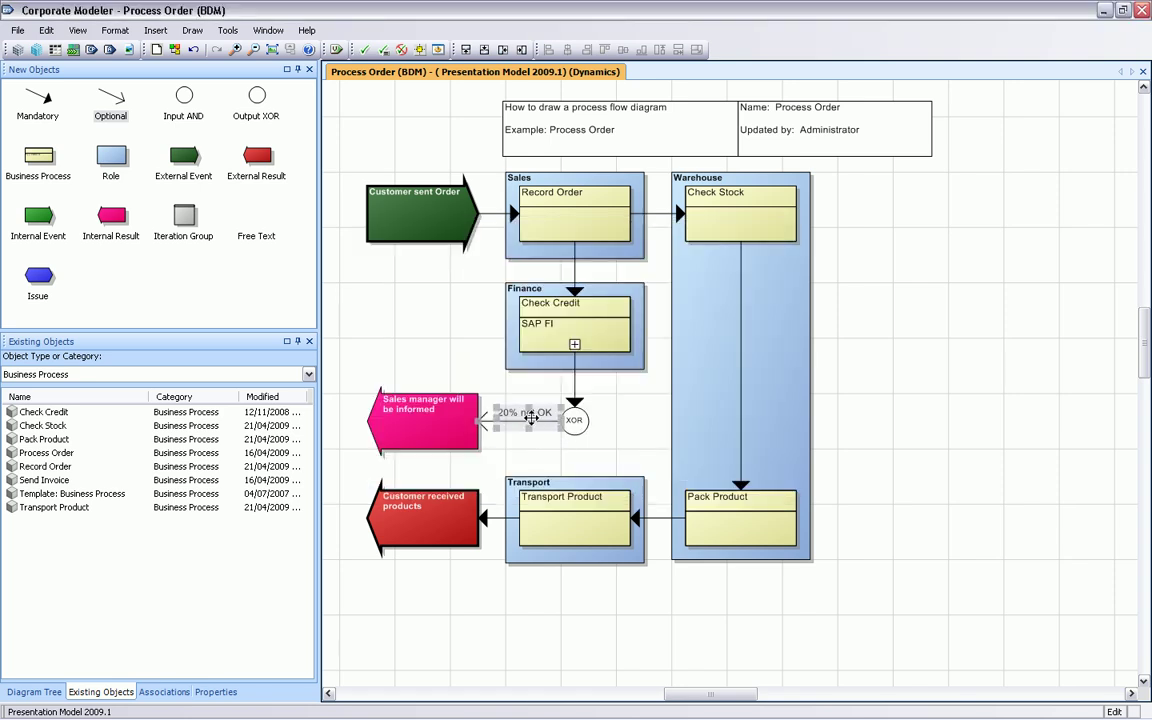
pyautogui.click(529, 445)
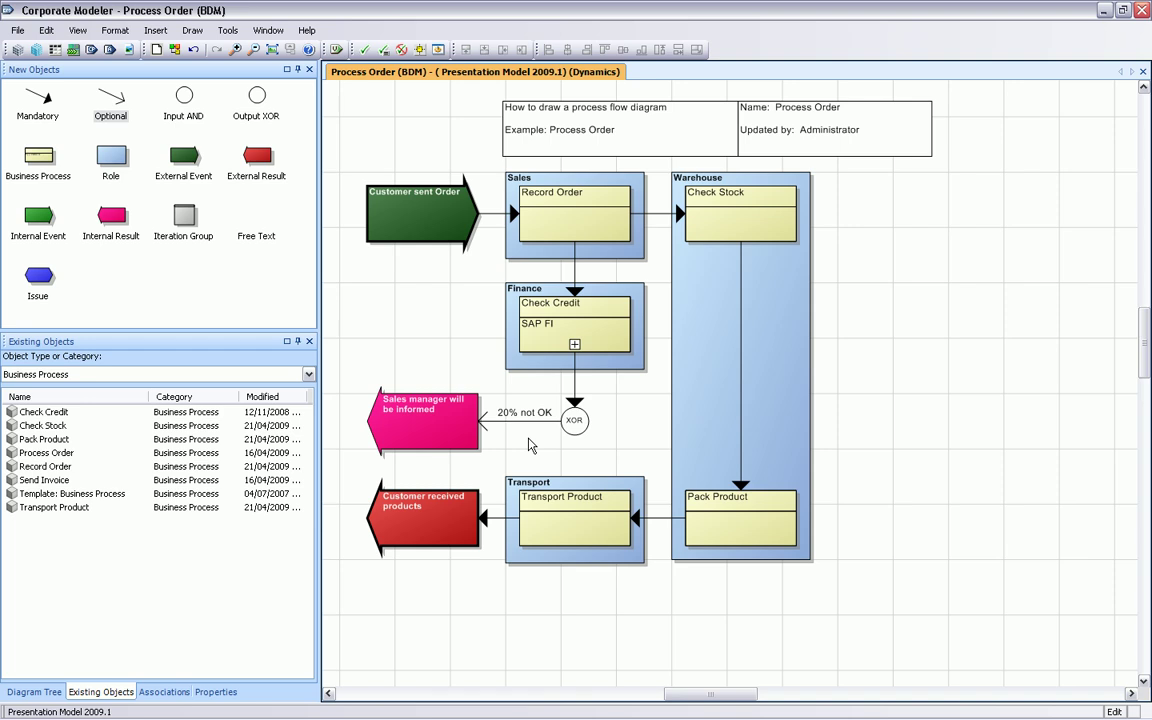
# - Add an optional '80% OK' flow from the XOR gateway toward Pack Product with an 80% split
pyautogui.click(574, 420)
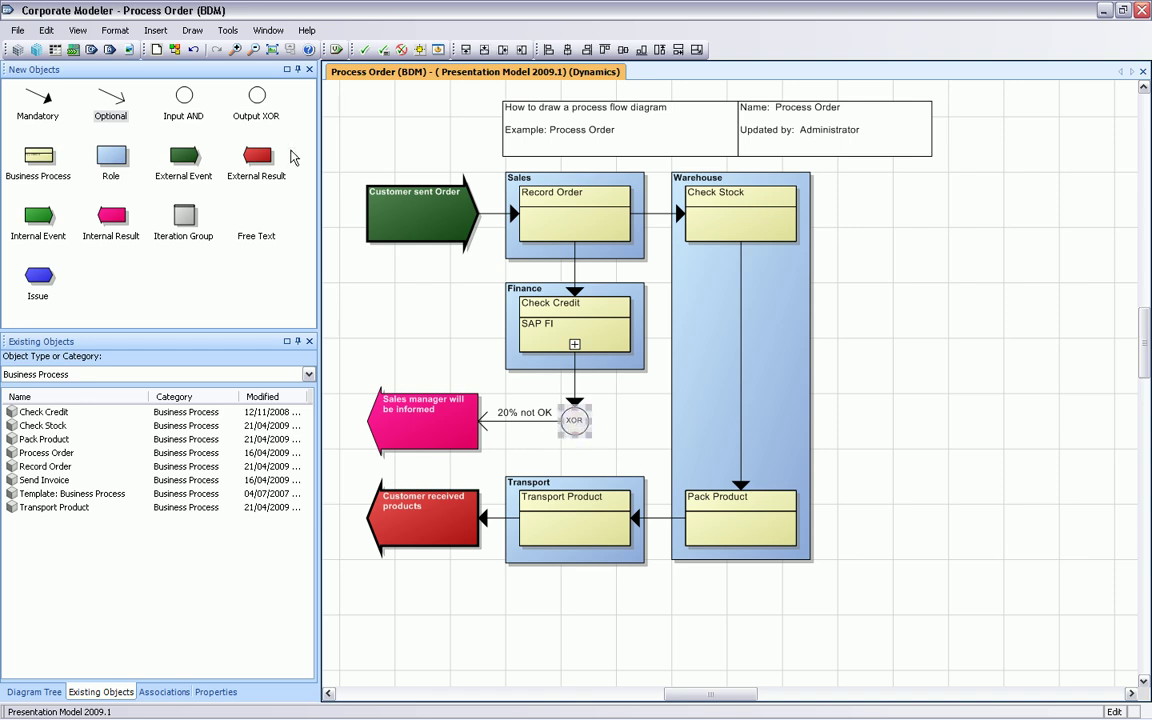
pyautogui.click(110, 100)
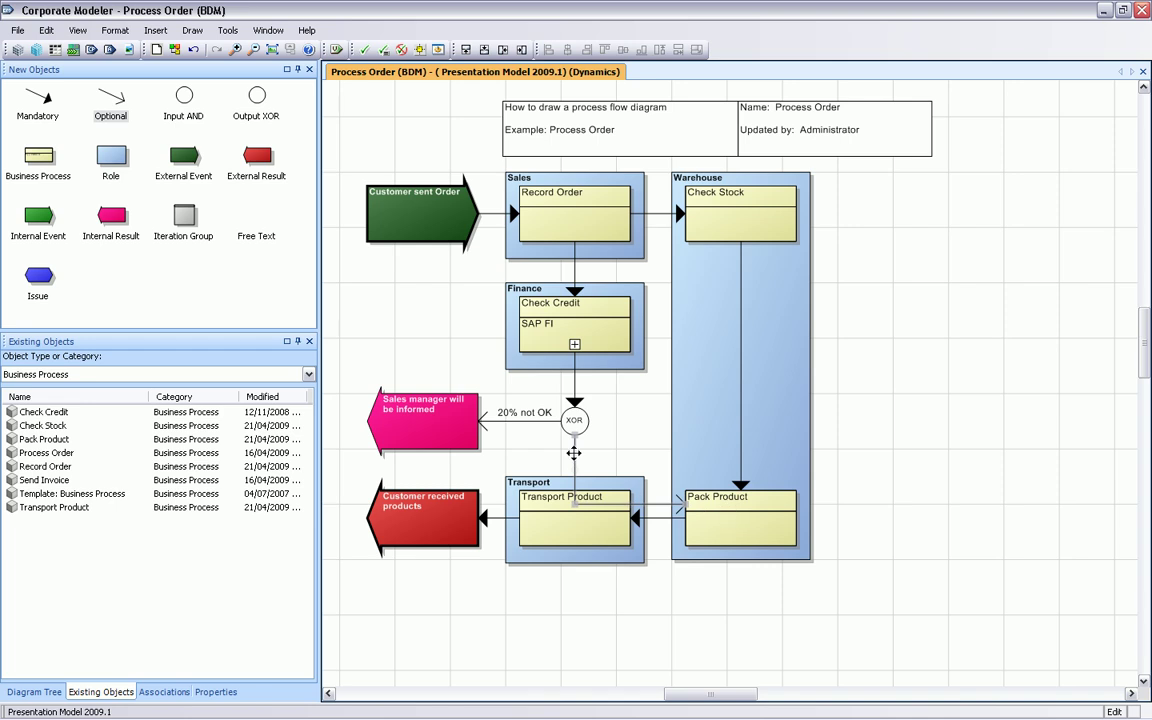
pyautogui.click(574, 453)
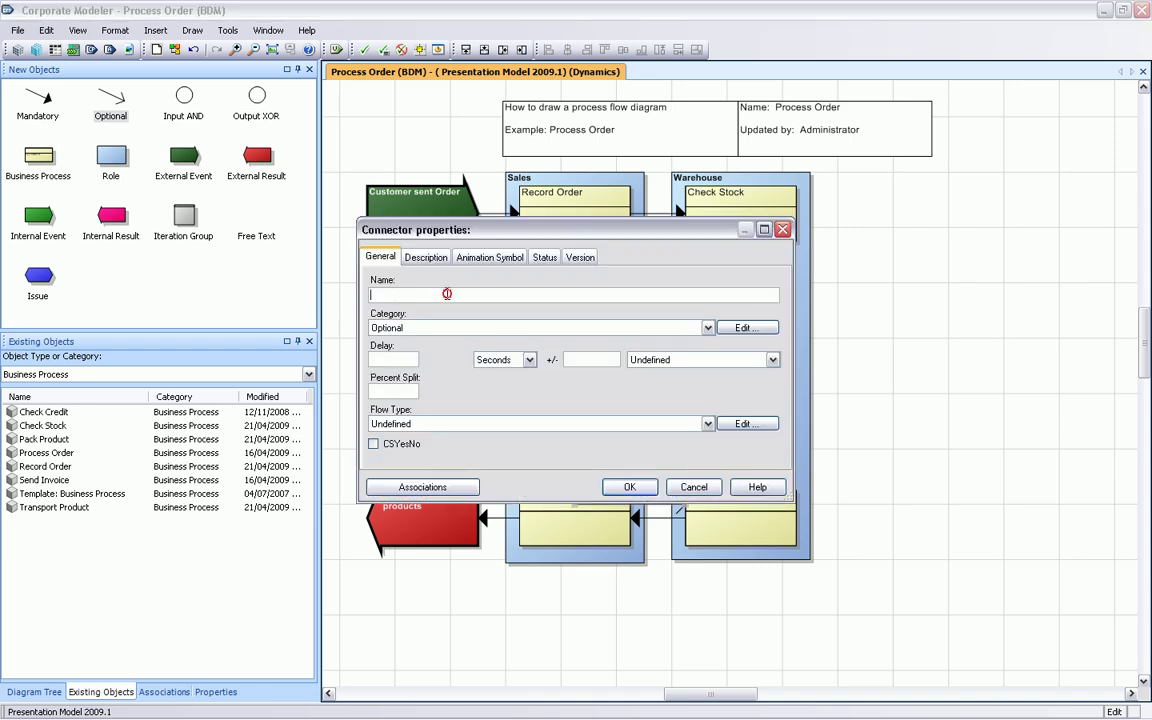
pyautogui.write('80')
pyautogui.click(387, 391)
pyautogui.write('80')
pyautogui.click(630, 487)
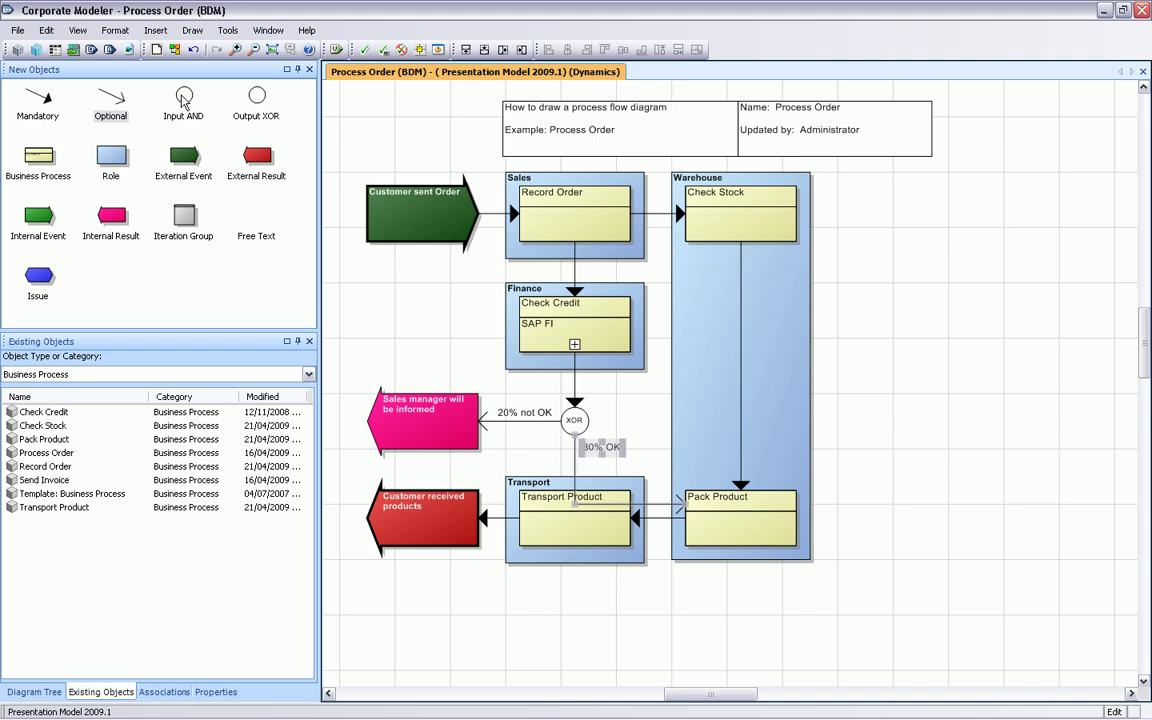
# - Place an AND gate in the Warehouse lane fed by the Check Stock and 80% OK flows
pyautogui.moveTo(172, 95); pyautogui.dragTo(724, 414)
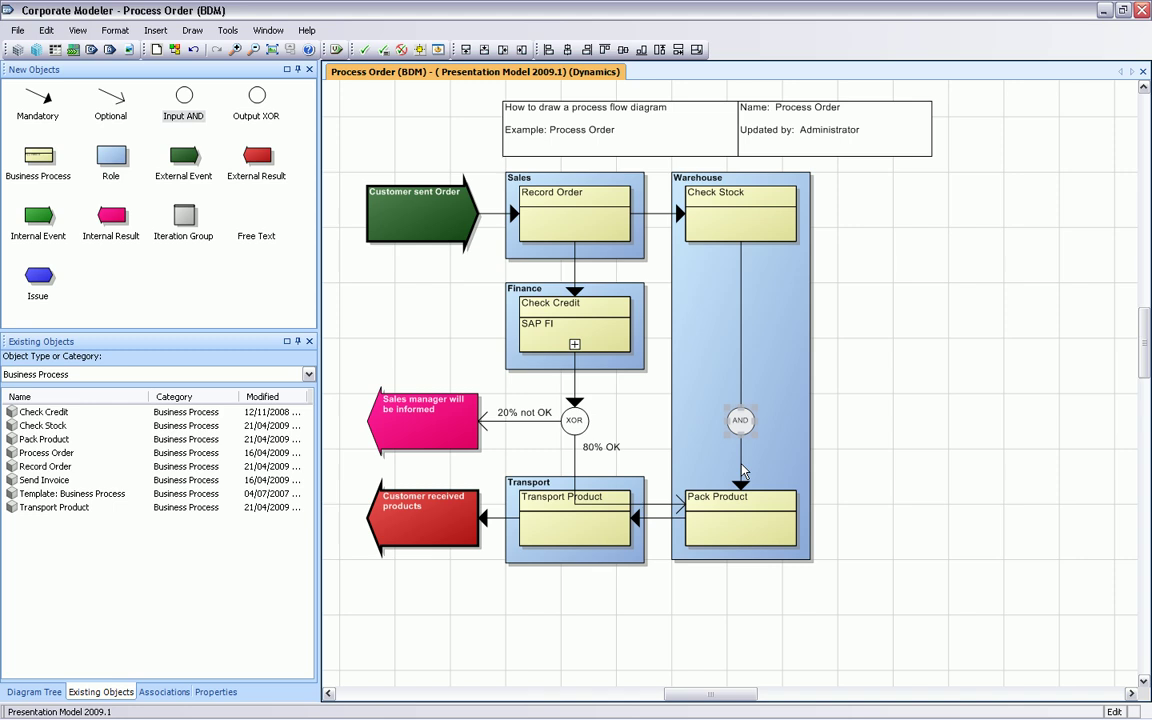
pyautogui.click(740, 455)
pyautogui.moveTo(740, 487); pyautogui.dragTo(740, 412)
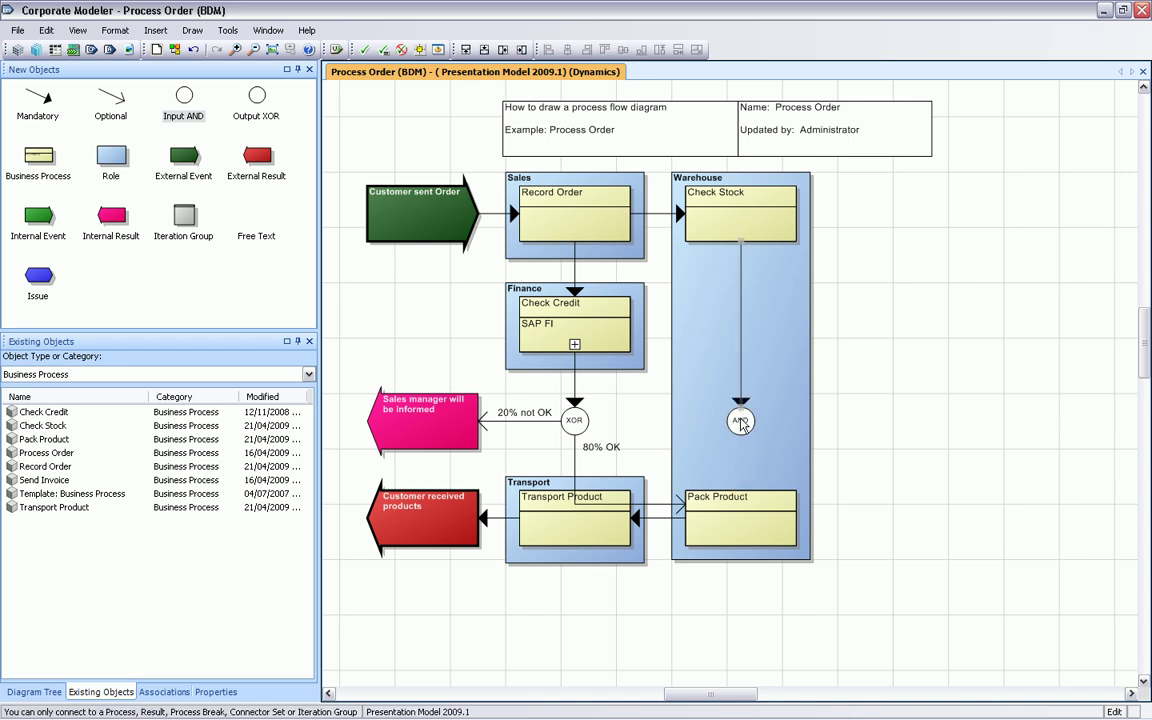
pyautogui.click(678, 507)
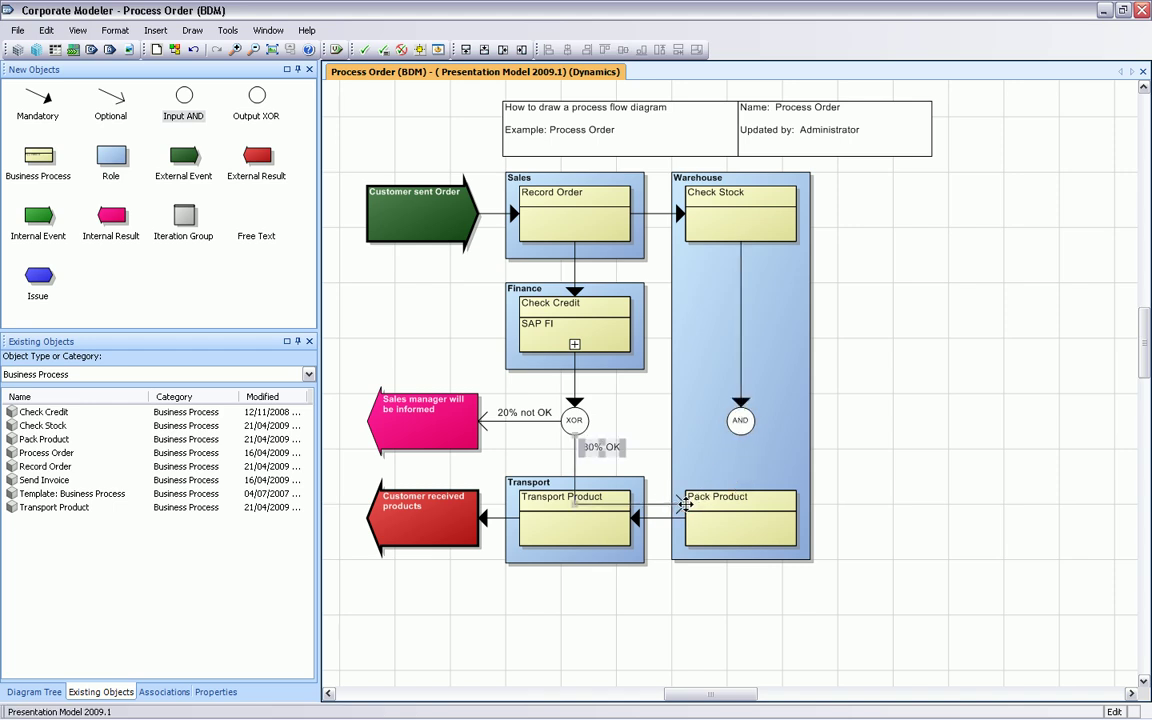
pyautogui.moveTo(678, 507)
pyautogui.mouseDown()
pyautogui.moveTo(740, 416)
pyautogui.moveTo(738, 524)
pyautogui.mouseUp()
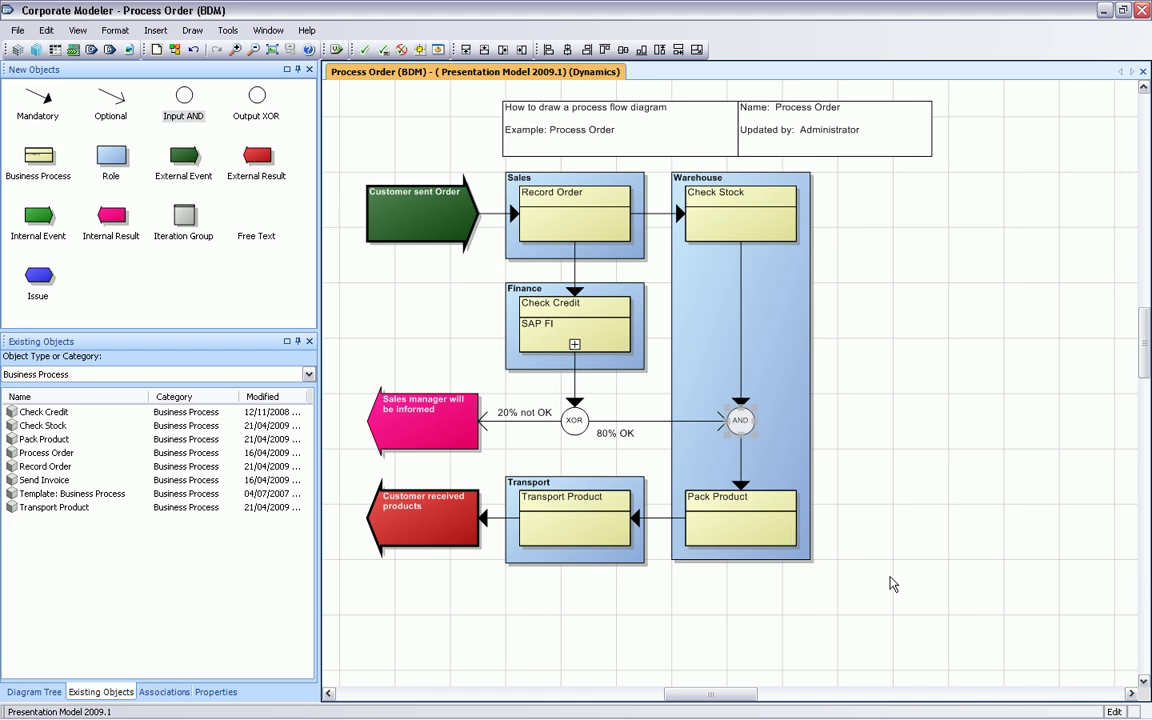
# - Select every shape in the diagram and shift the whole diagram to the right
pyautogui.click(855, 571)
pyautogui.moveTo(855, 571); pyautogui.dragTo(362, 182)
pyautogui.moveTo(430, 211); pyautogui.dragTo(472, 211)
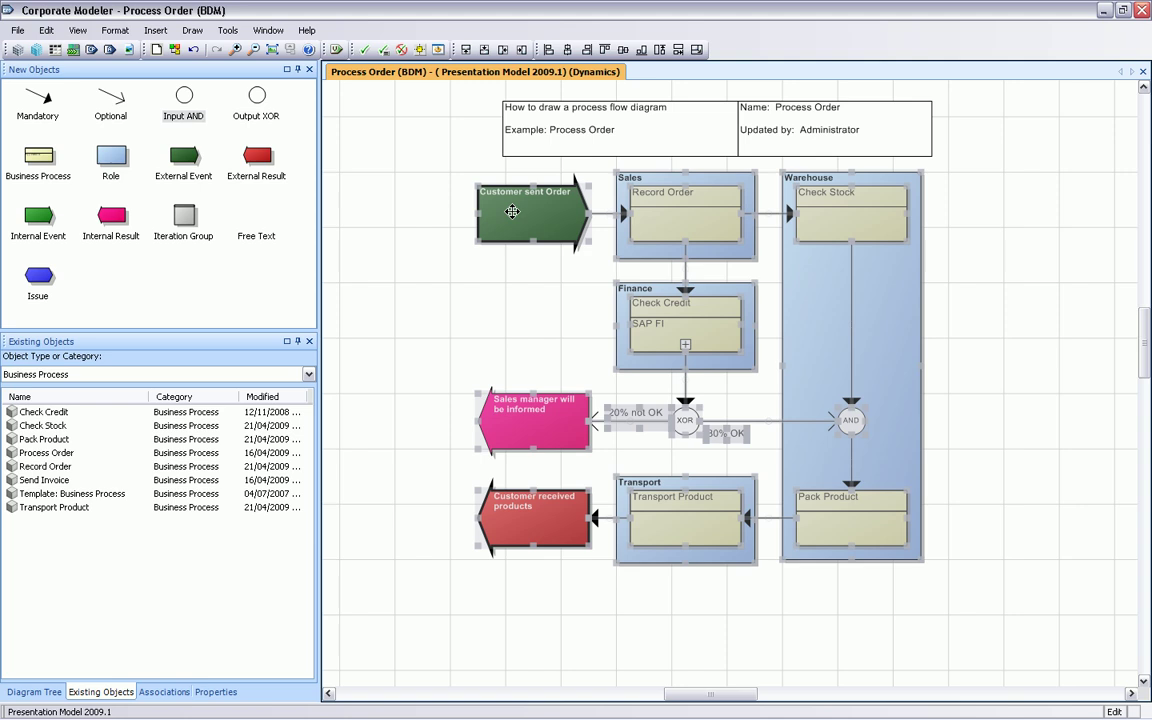
pyautogui.moveTo(512, 212); pyautogui.dragTo(520, 212)
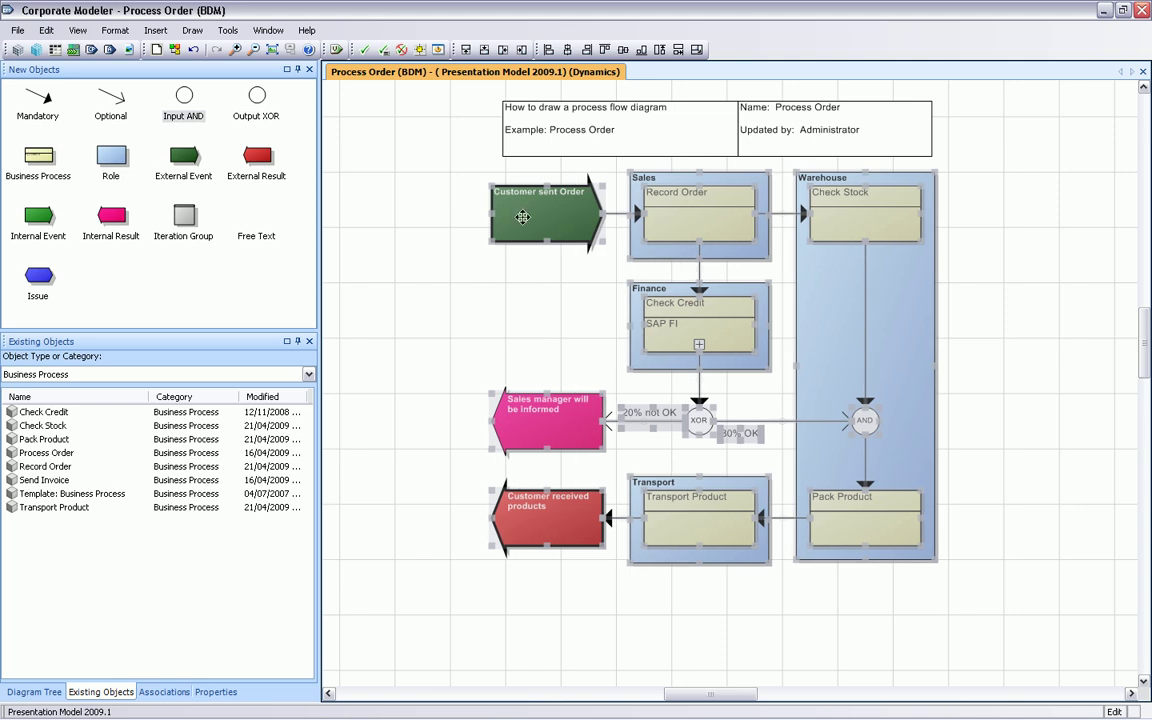
# - Show the associations of the Check Credit process
pyautogui.click(524, 303)
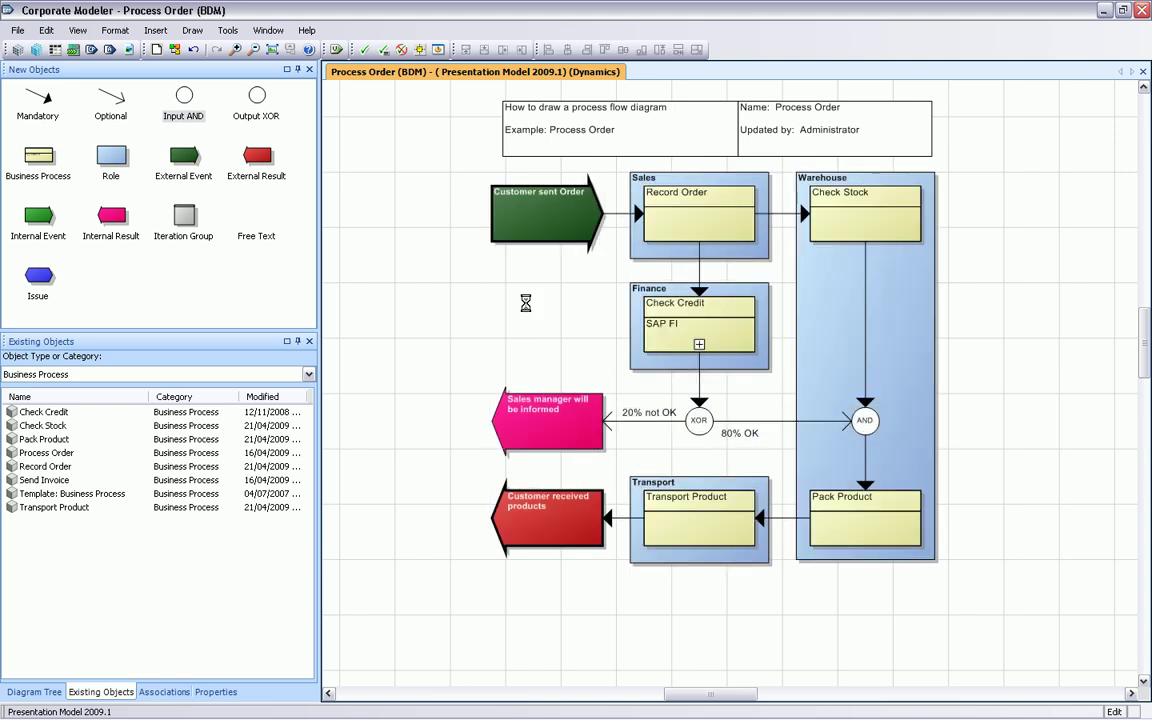
pyautogui.click(677, 316)
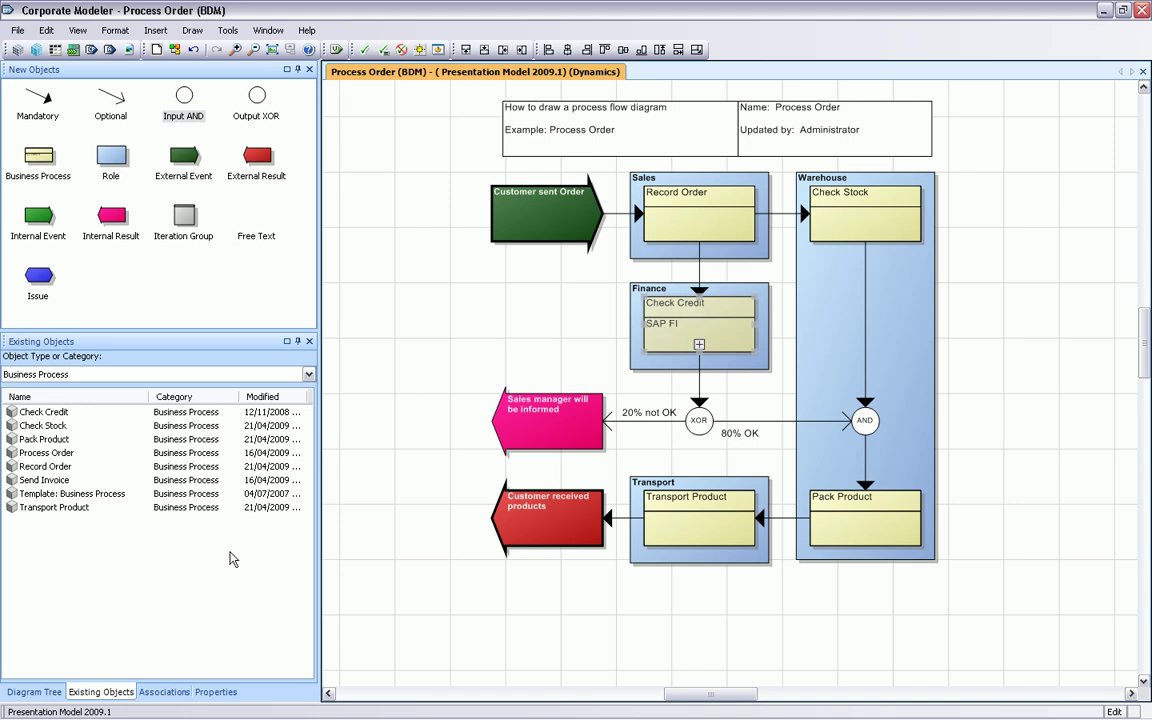
pyautogui.click(172, 692)
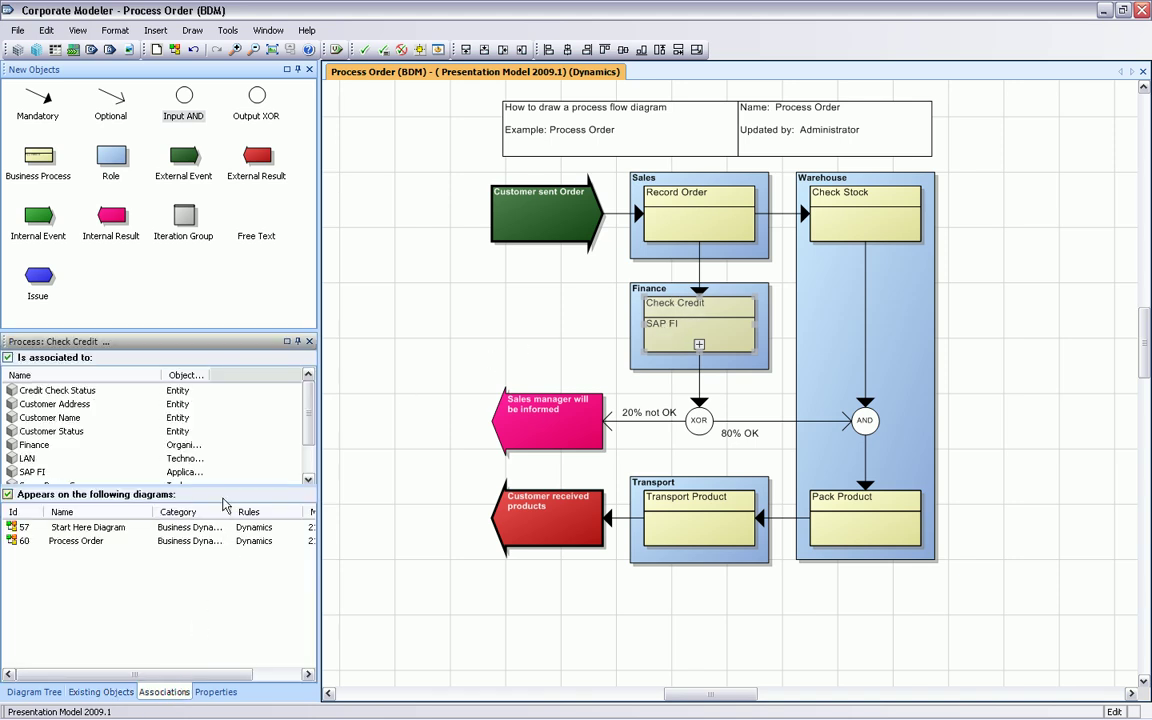
# - Lengthen the Associations list, widen its Object Type column, and open Check Credit's sub-diagram
pyautogui.moveTo(222, 486); pyautogui.dragTo(211, 580)
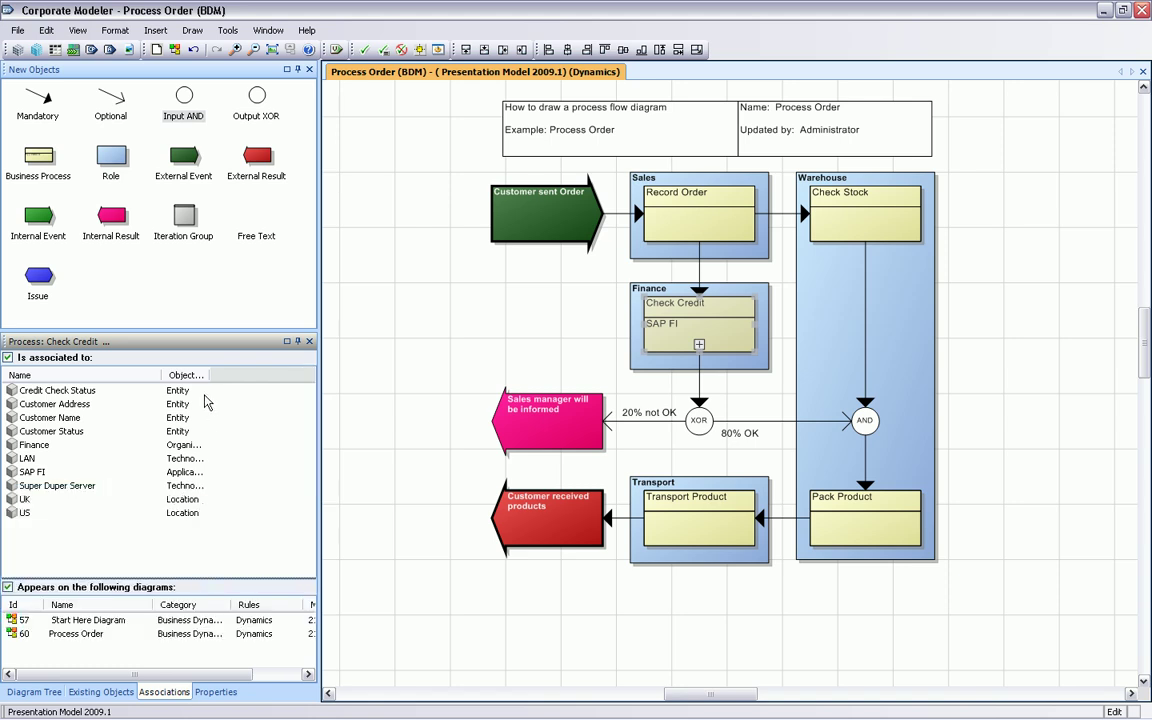
pyautogui.moveTo(211, 374); pyautogui.dragTo(268, 375)
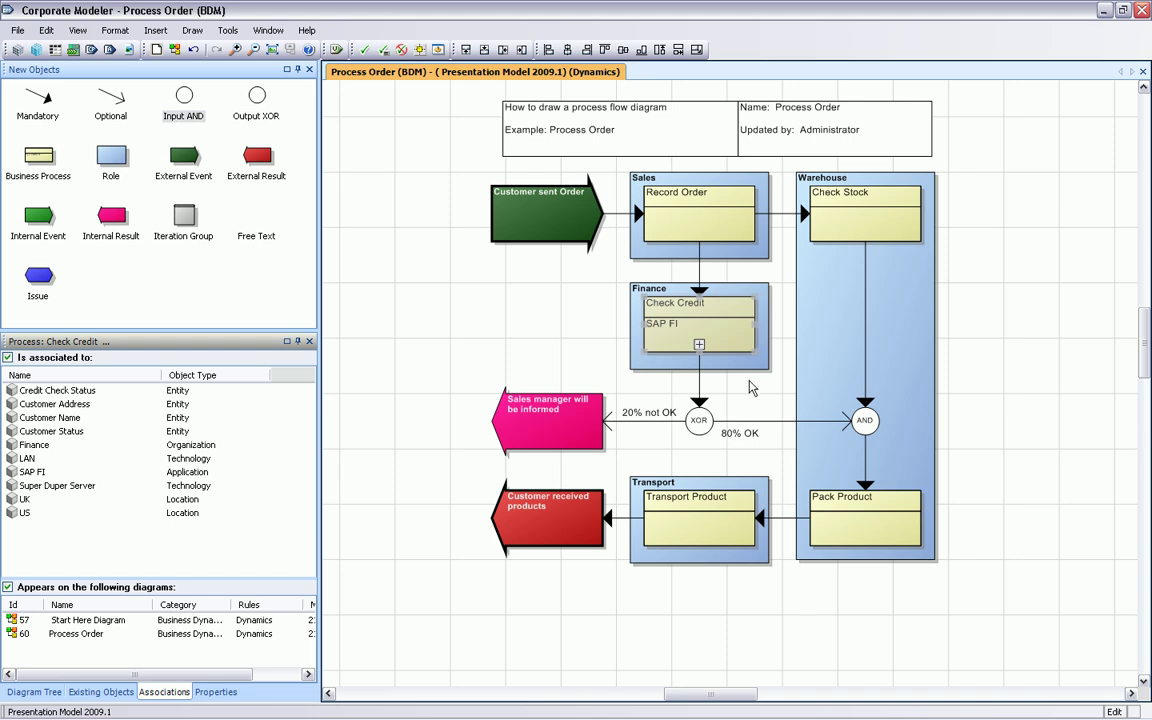
pyautogui.click(700, 343)
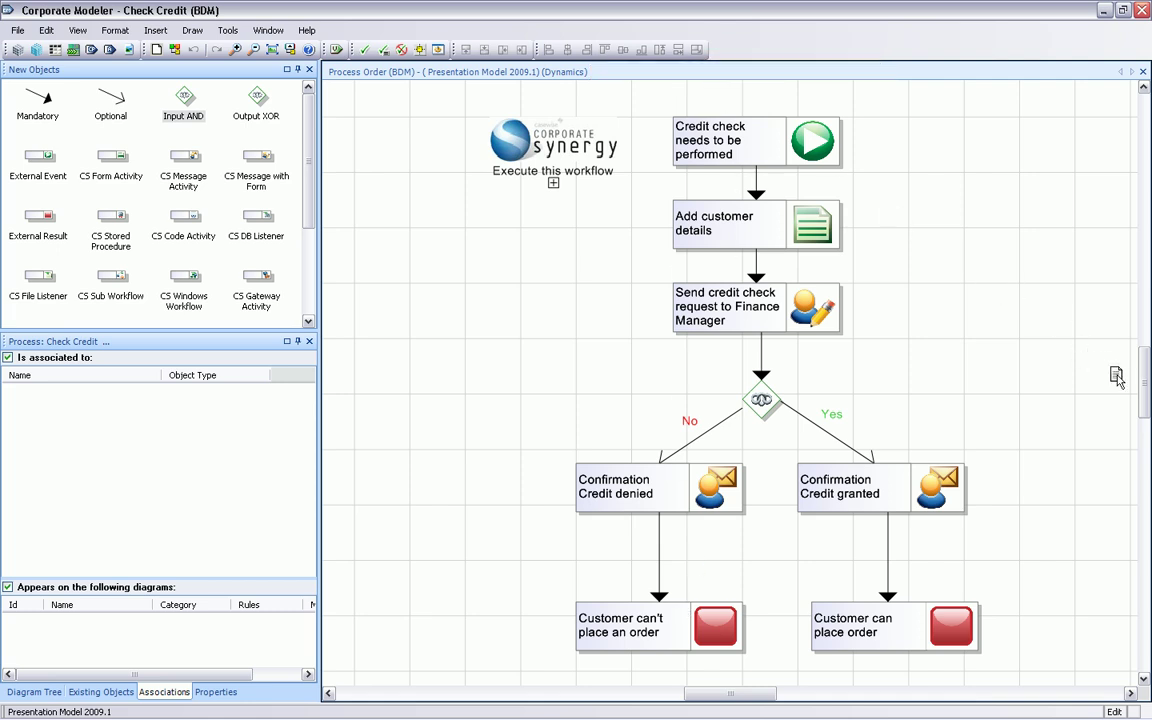
pyautogui.moveTo(1130, 381); pyautogui.dragTo(1133, 389)
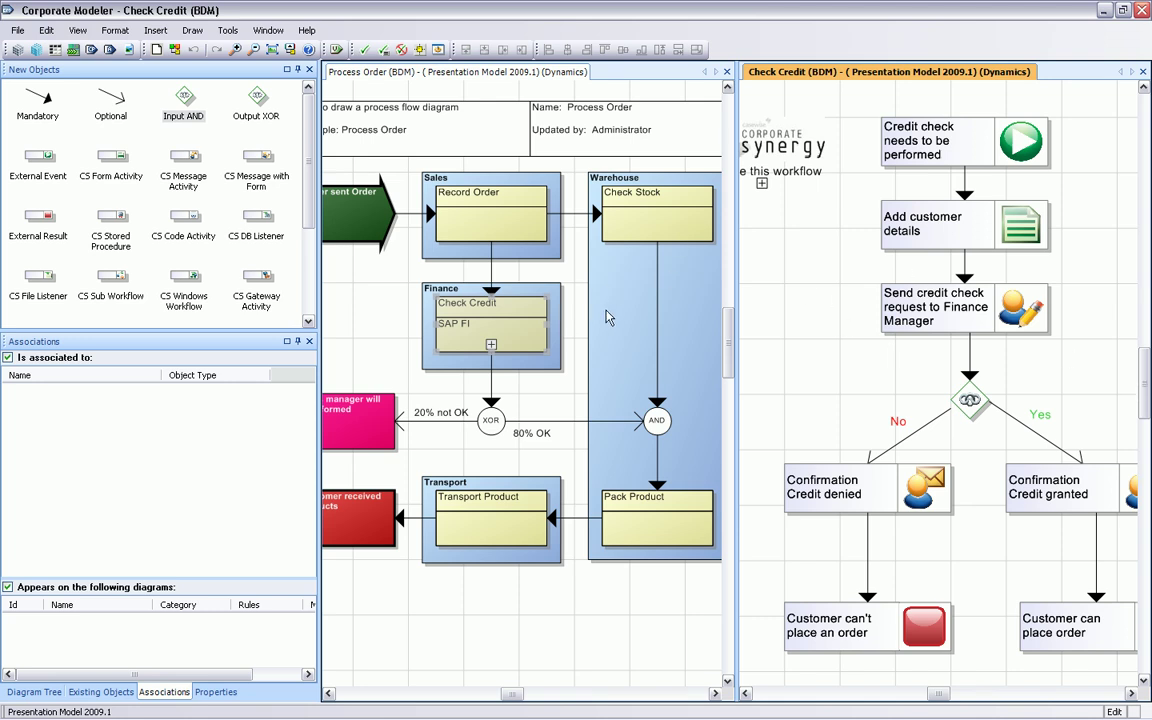
pyautogui.click(1143, 72)
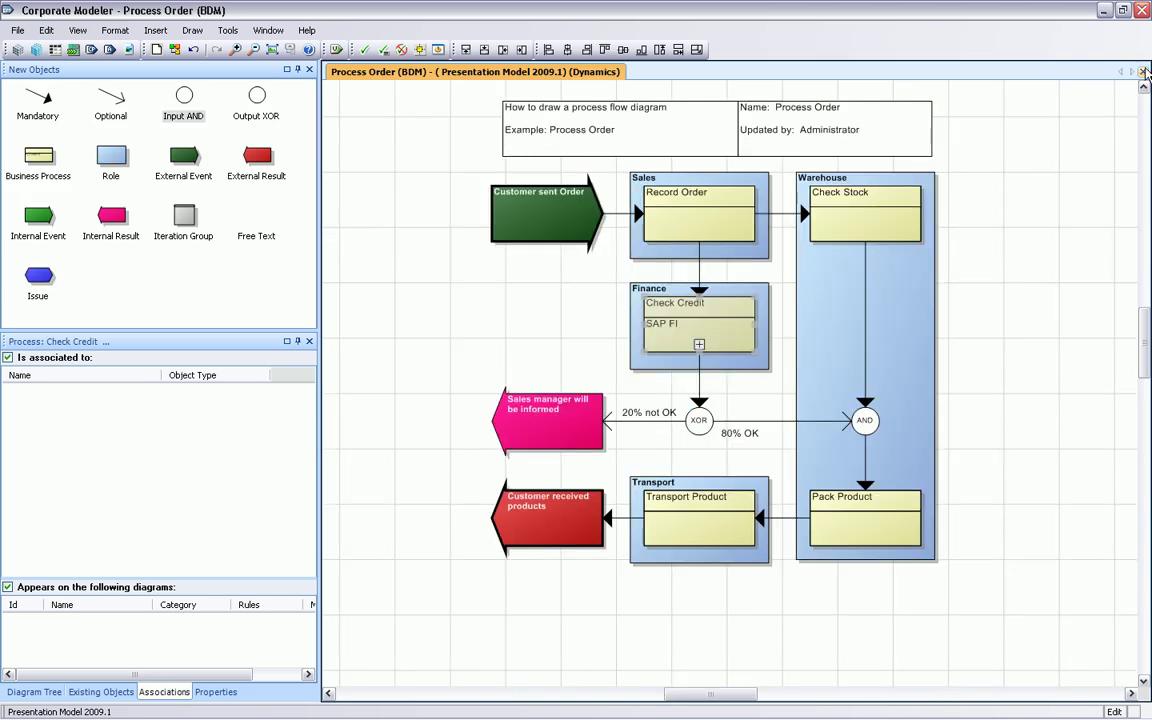
# - Replace Check Credit's existing Description 2 text with a description of how to perform the credit check
pyautogui.click(599, 315)
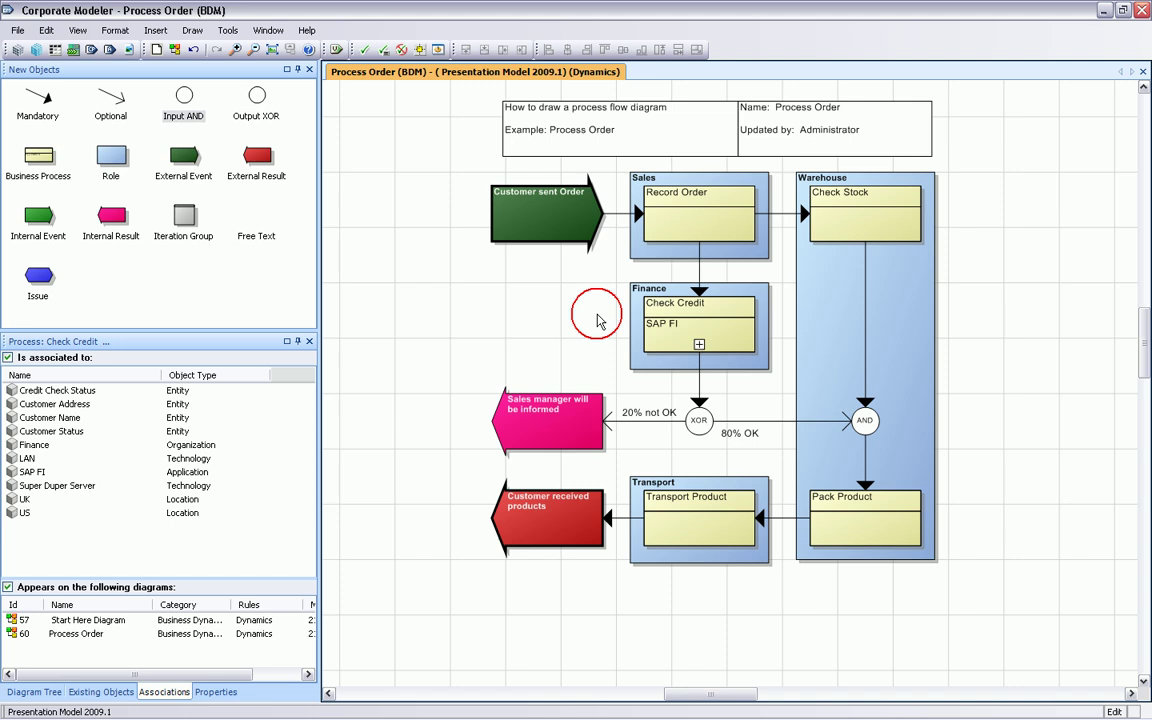
pyautogui.click(666, 310)
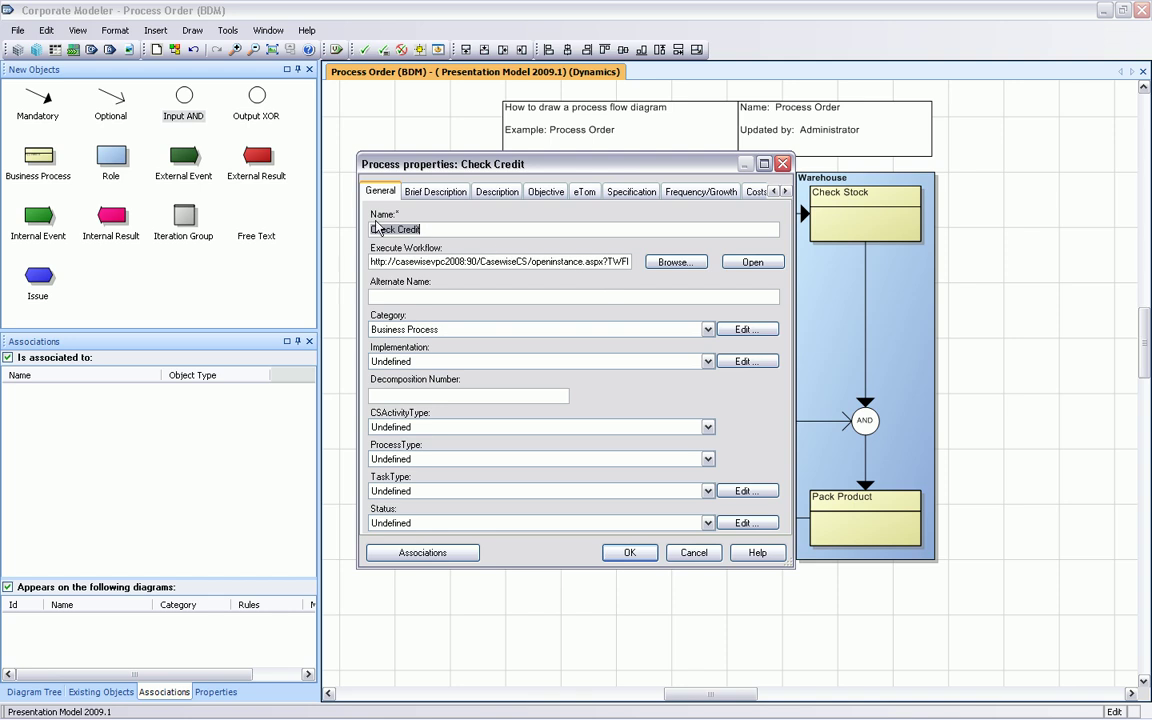
pyautogui.click(500, 192)
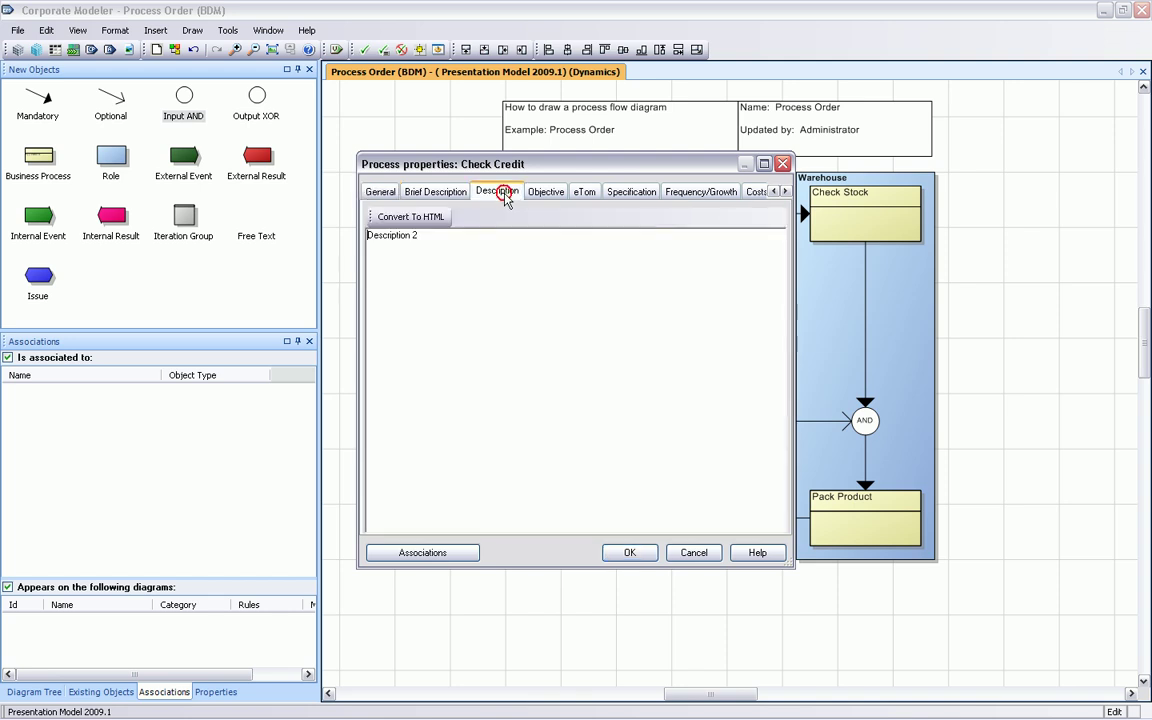
pyautogui.moveTo(423, 238); pyautogui.dragTo(352, 240)
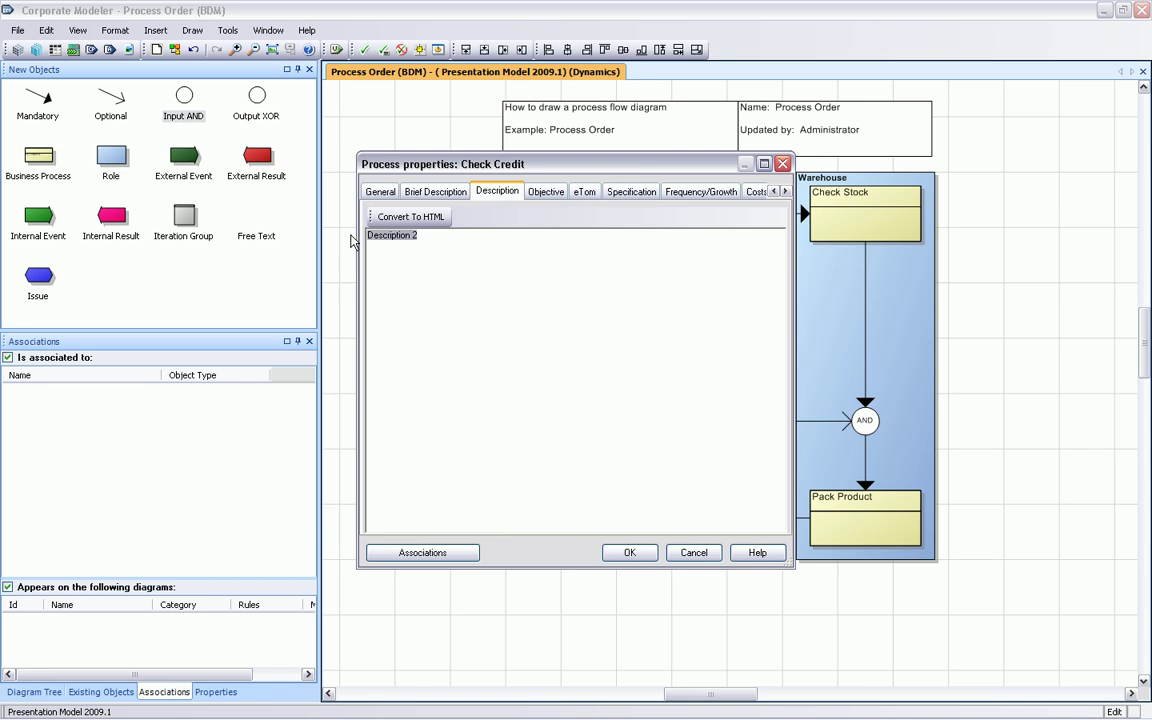
pyautogui.write('Des')
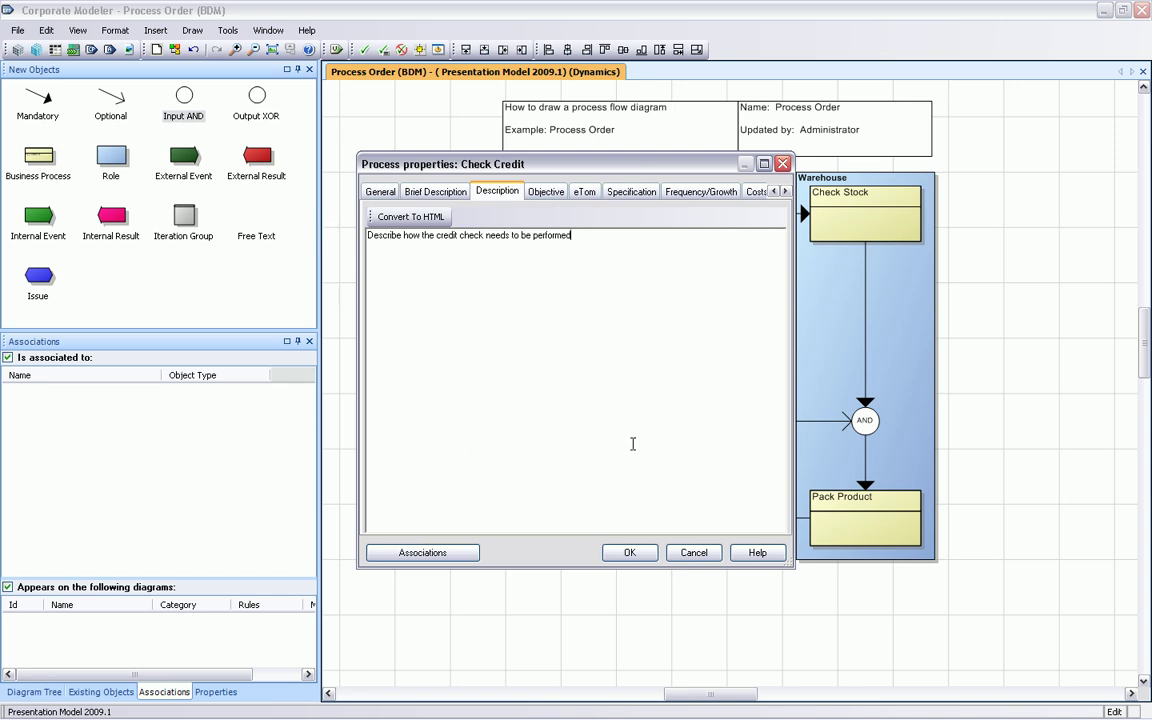
# - Review Check Credit's Frequency/Growth, Costs and Throughput properties, then confirm with OK
pyautogui.click(712, 195)
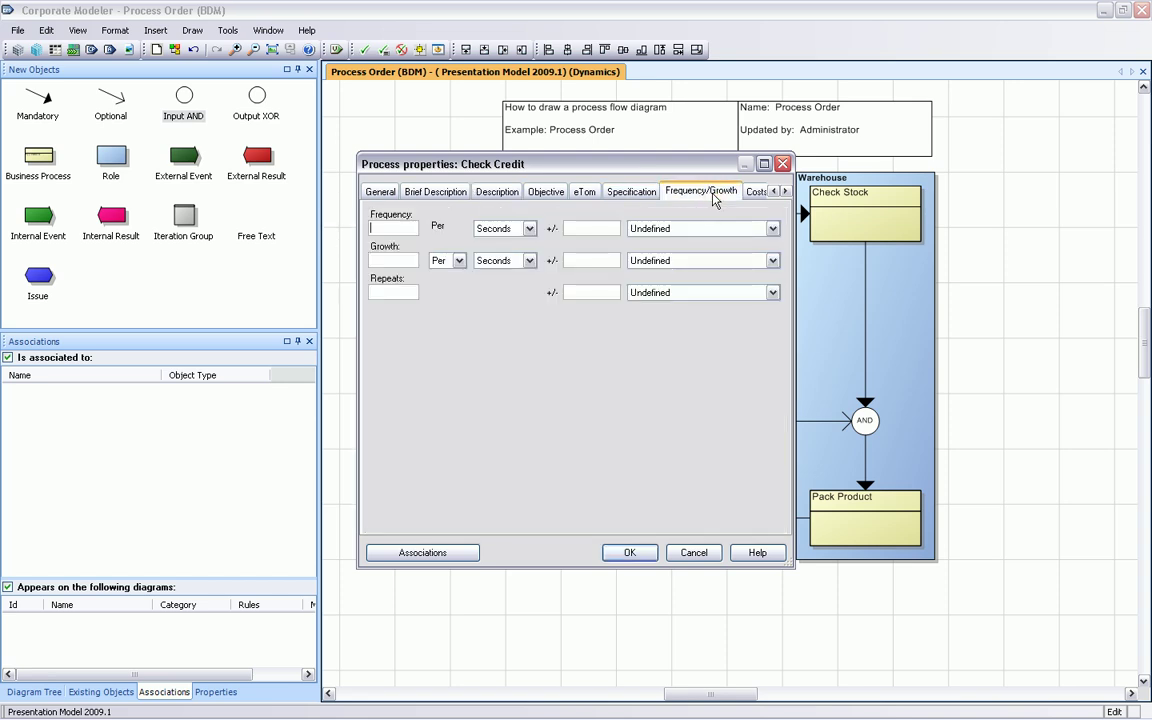
pyautogui.click(756, 191)
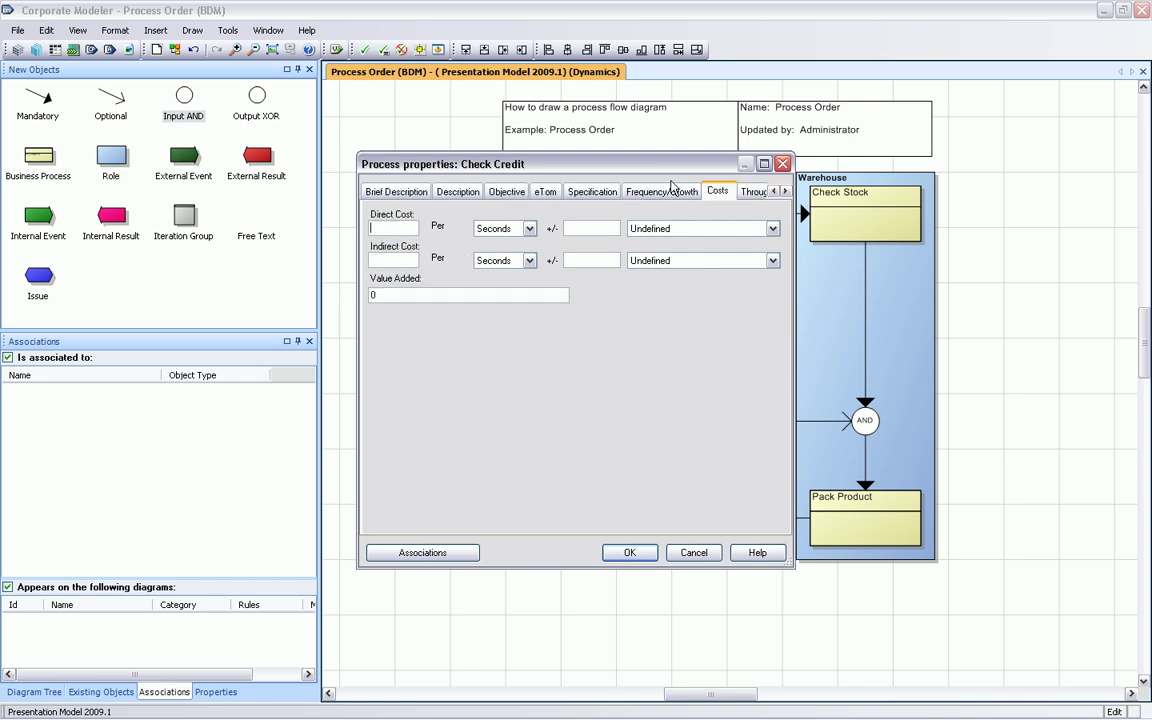
pyautogui.click(784, 191)
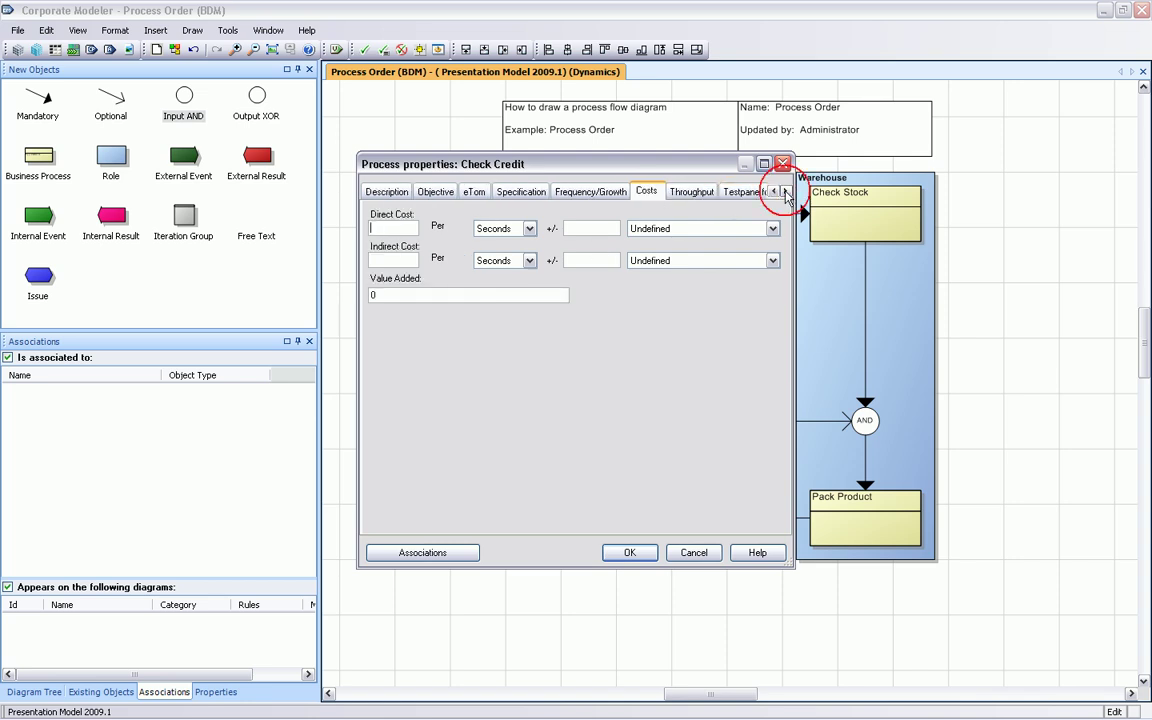
pyautogui.click(784, 191)
pyautogui.click(639, 191)
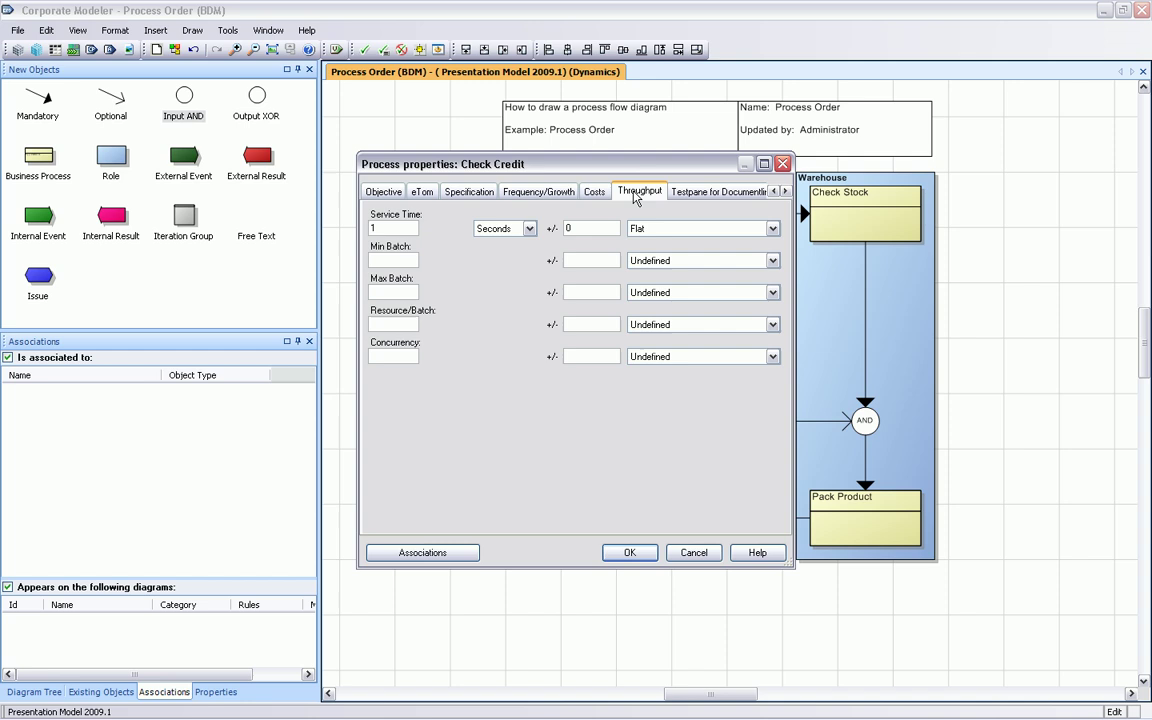
pyautogui.click(628, 551)
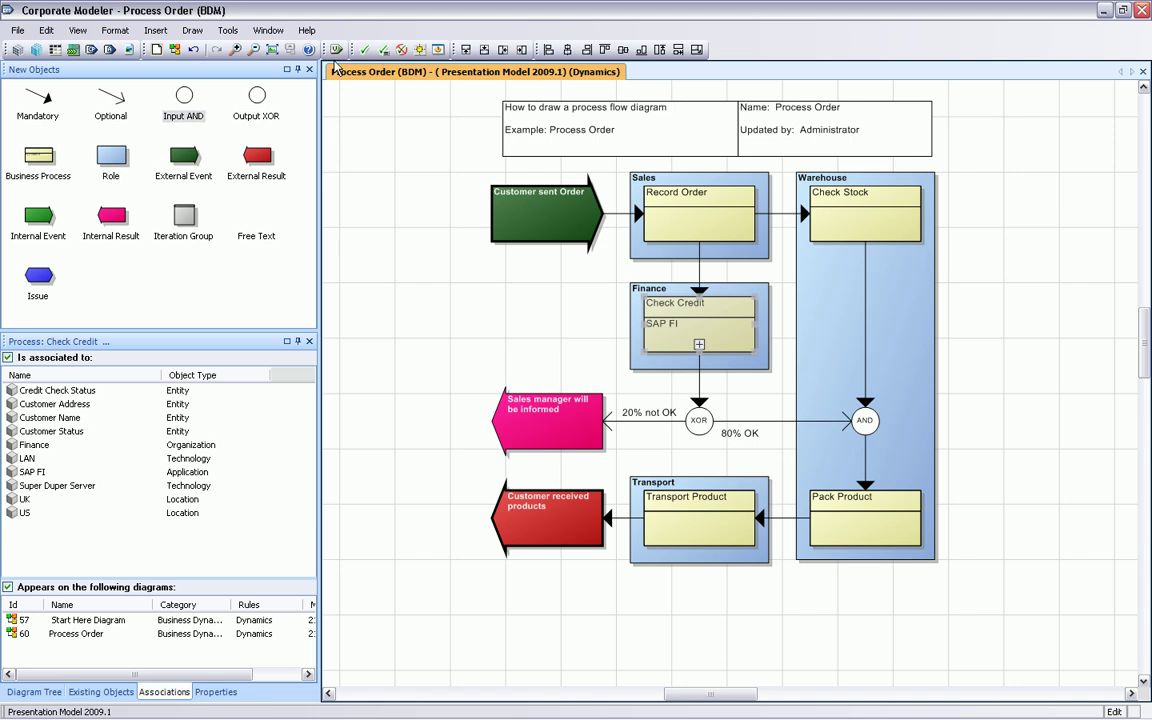
# - Check the Warehouse role's Resources value of 2, then open Process Order in the simulator
pyautogui.click(228, 48)
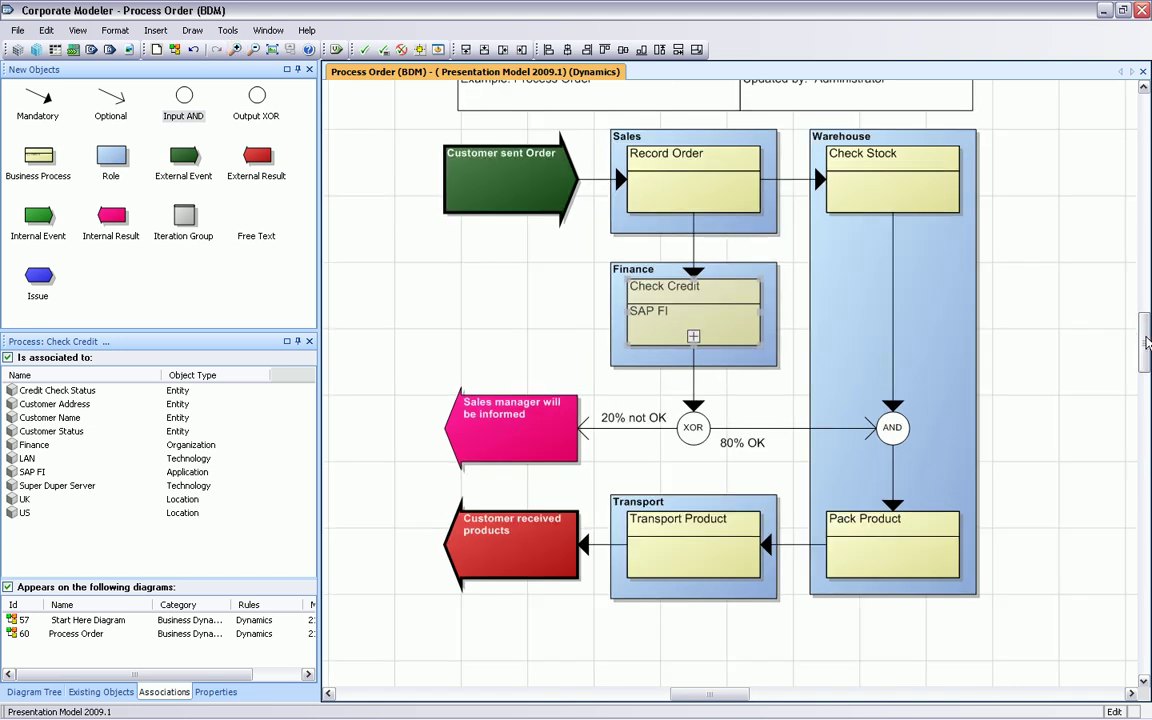
pyautogui.moveTo(1147, 342); pyautogui.dragTo(1147, 321)
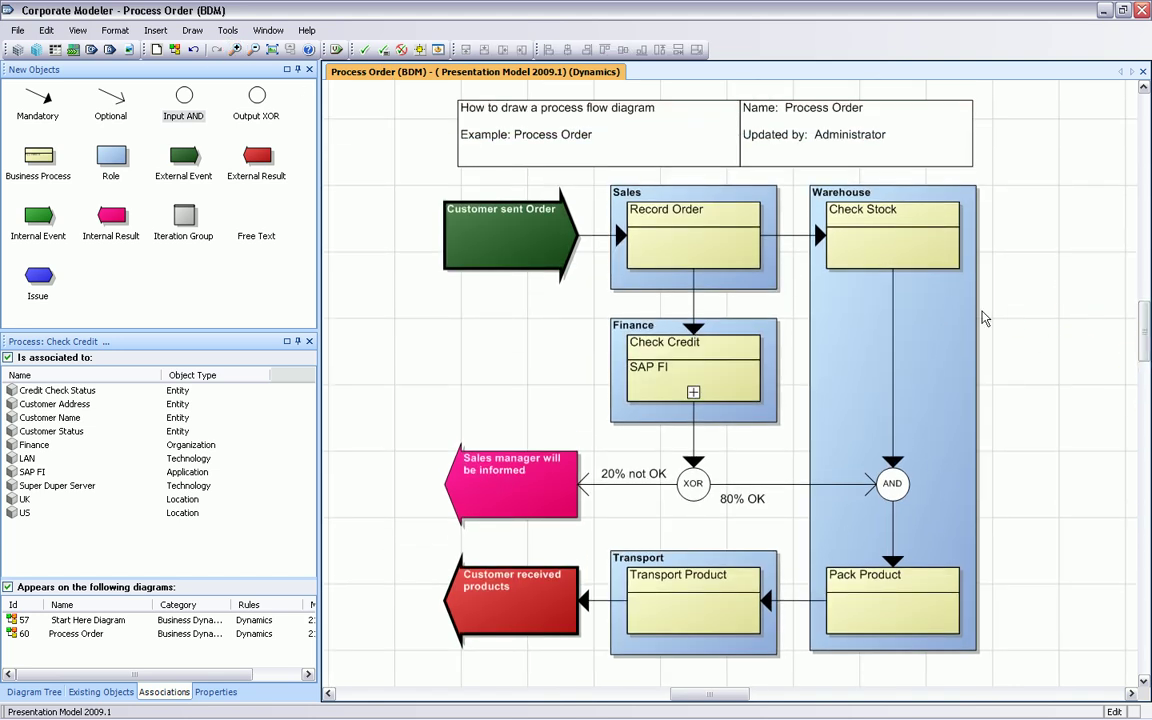
pyautogui.doubleClick(955, 318)
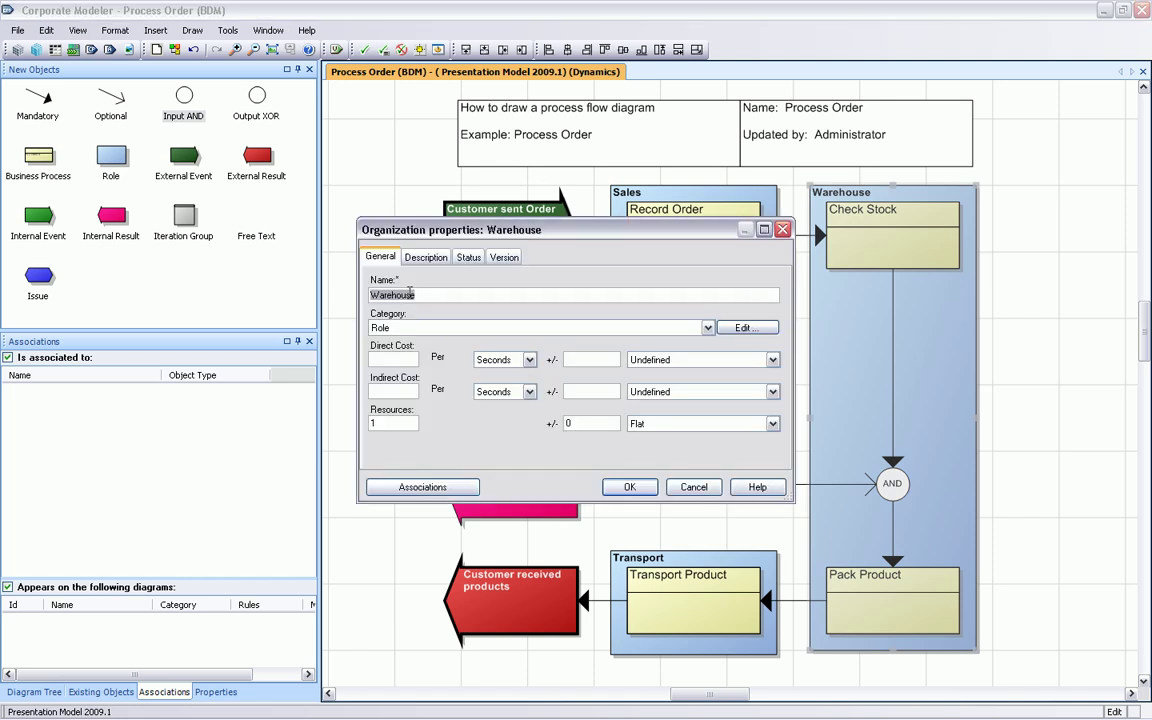
pyautogui.moveTo(391, 427); pyautogui.dragTo(334, 420)
pyautogui.click(626, 486)
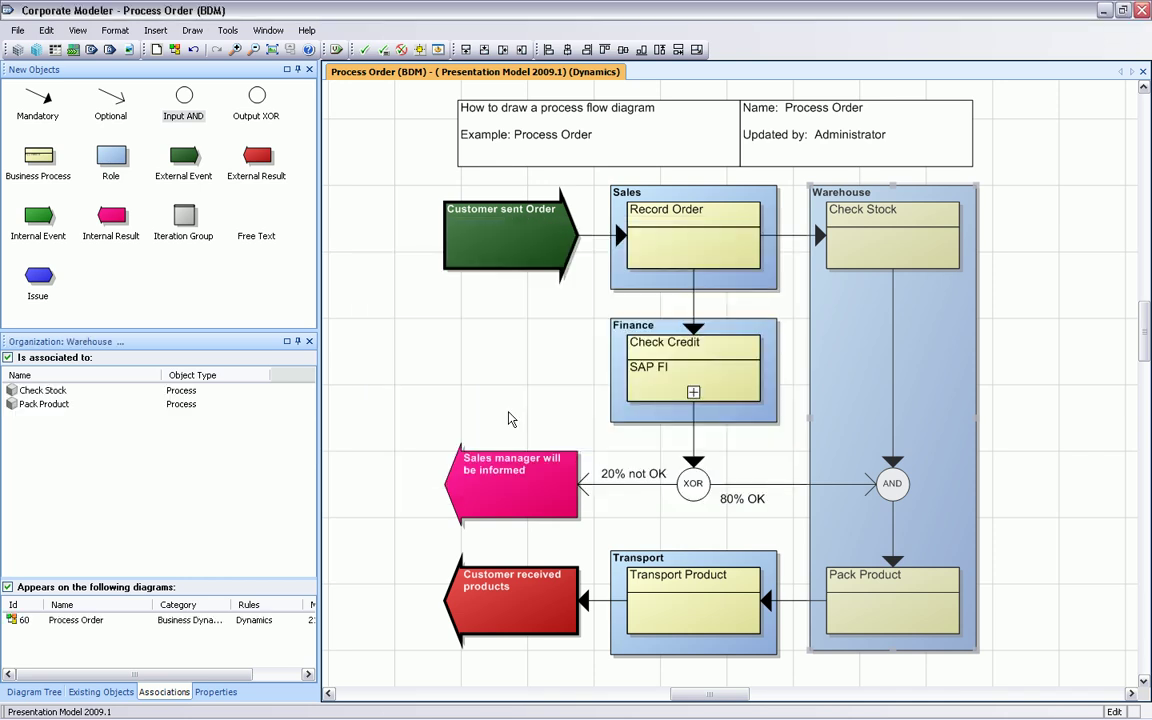
pyautogui.click(70, 49)
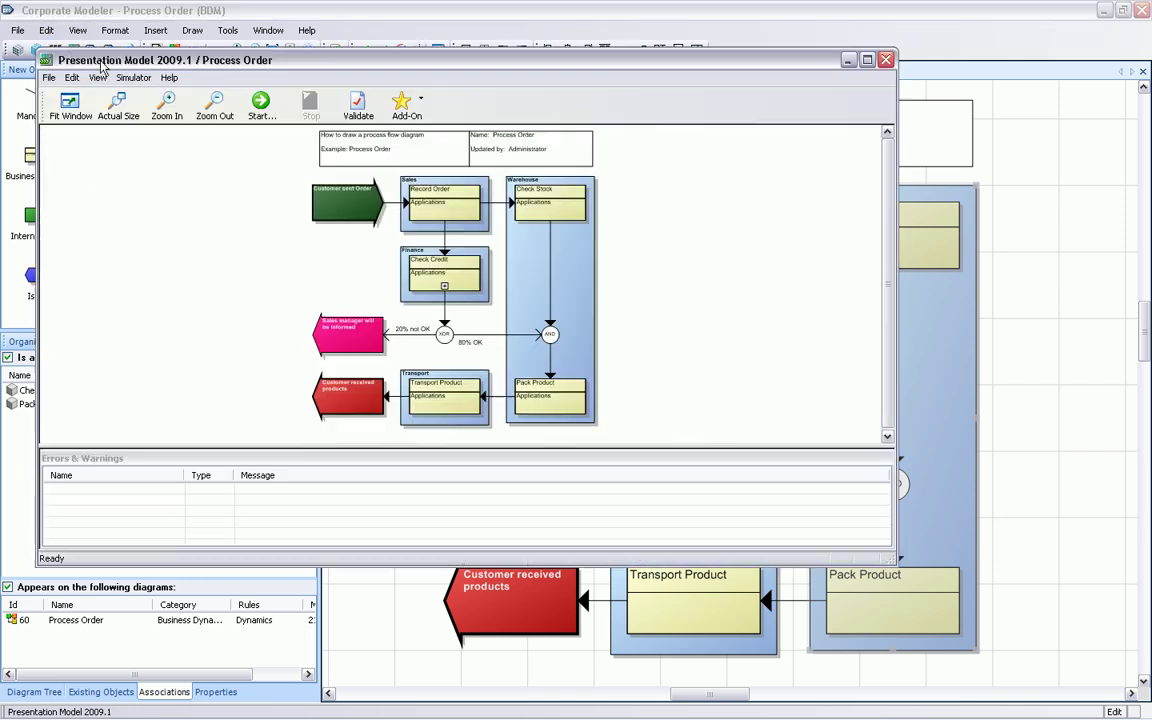
# - Maximize the simulator, run a Simulation Run past 12,000 delivered orders, then pause and end it
pyautogui.click(270, 52)
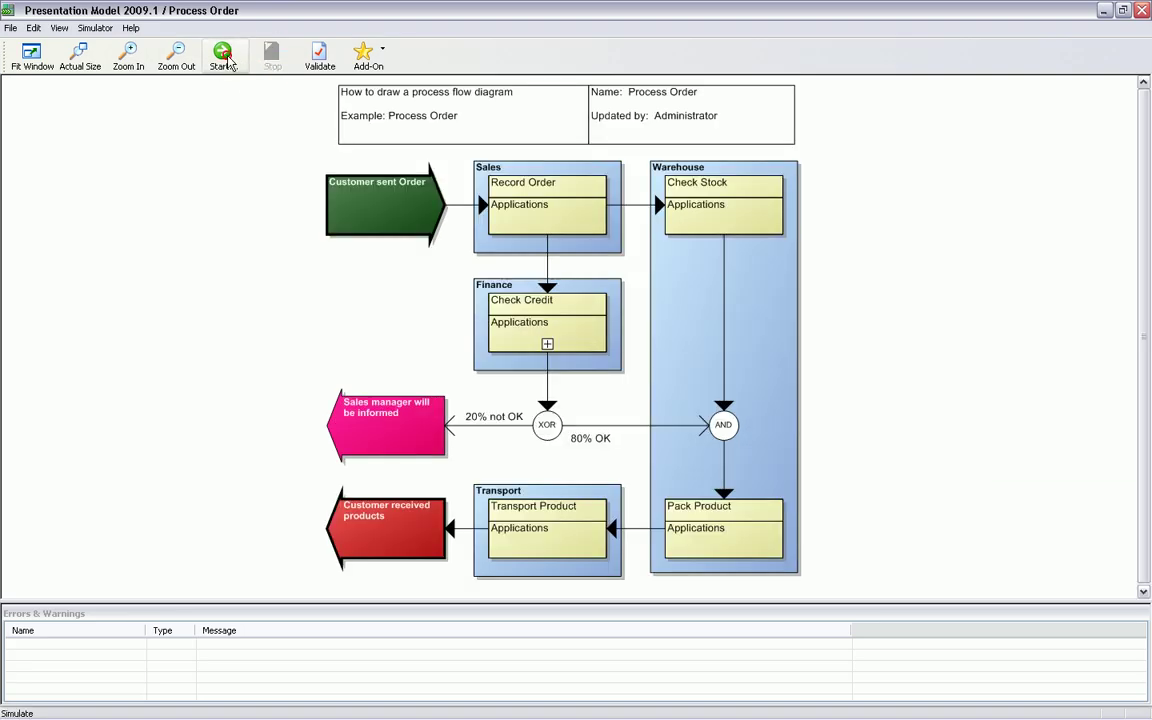
pyautogui.click(227, 58)
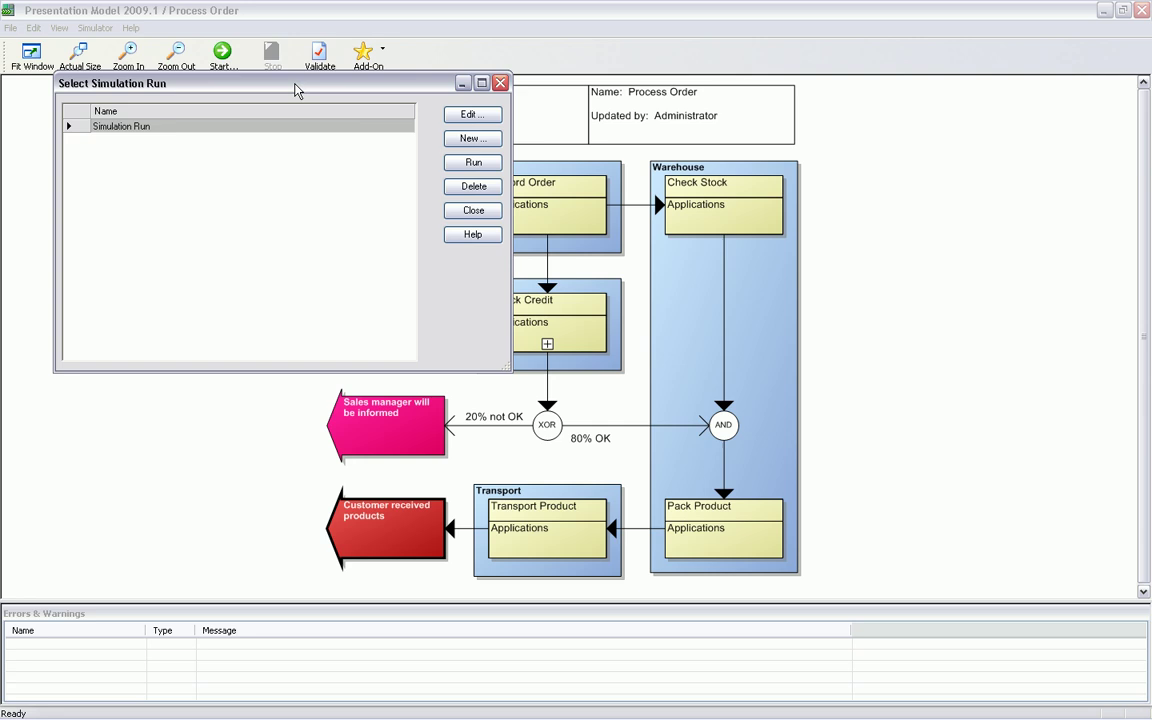
pyautogui.click(474, 161)
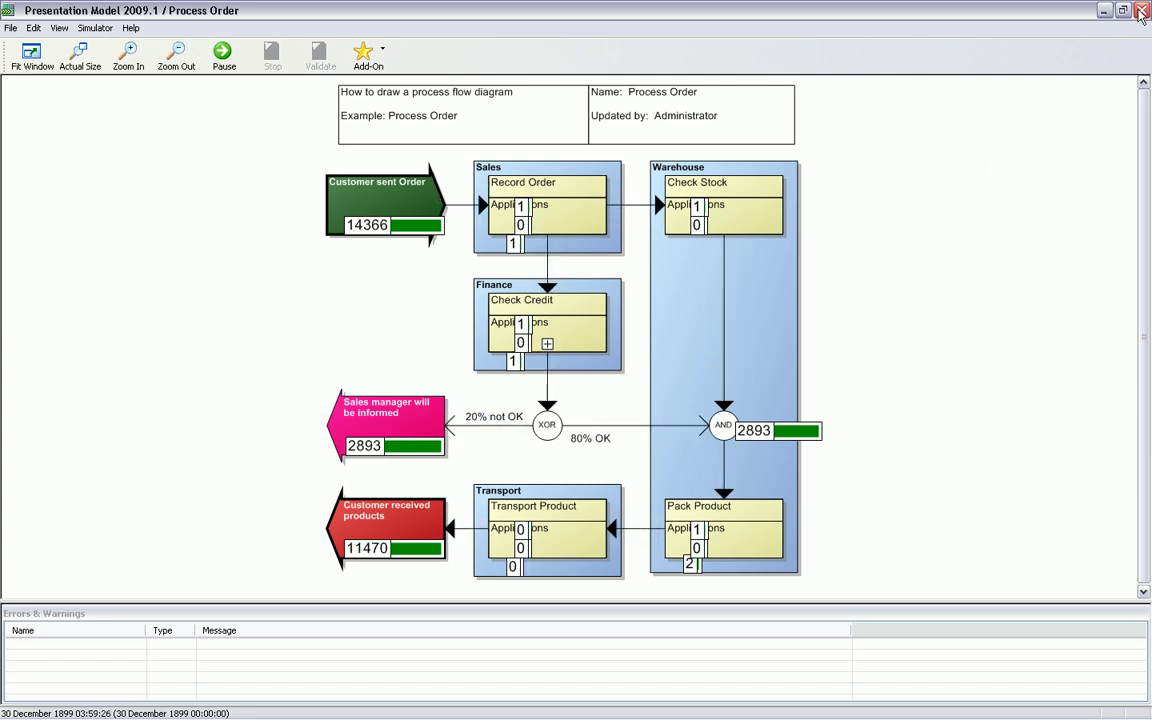
pyautogui.click(223, 57)
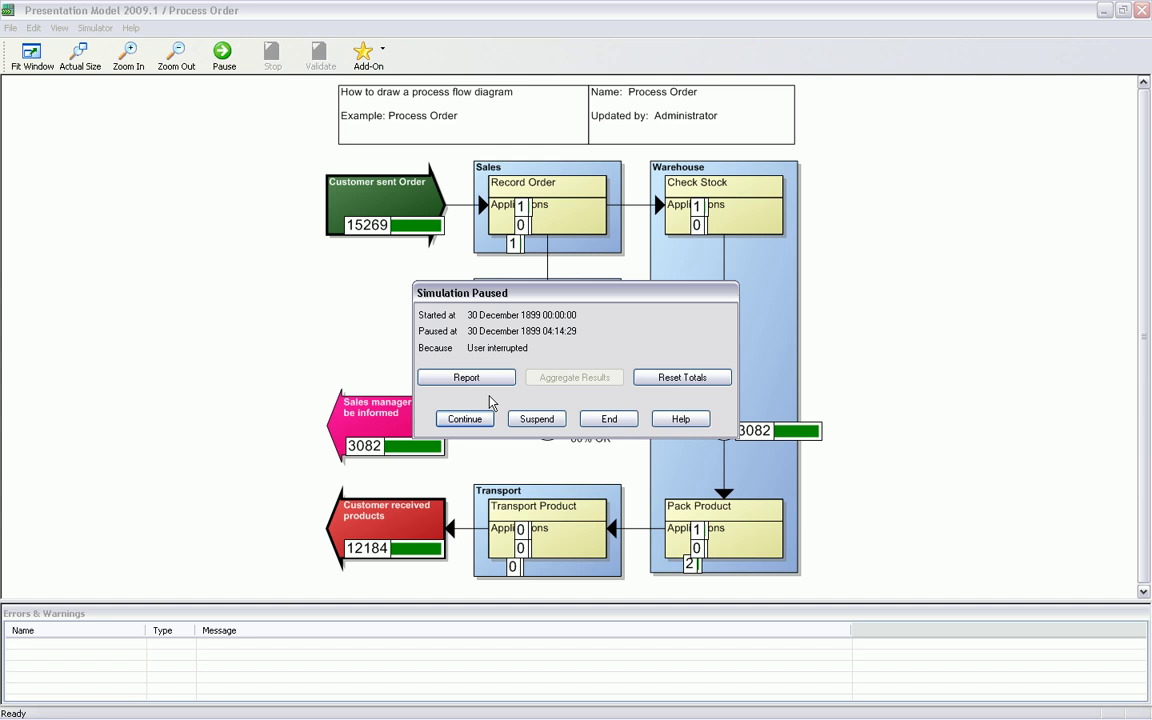
pyautogui.click(607, 419)
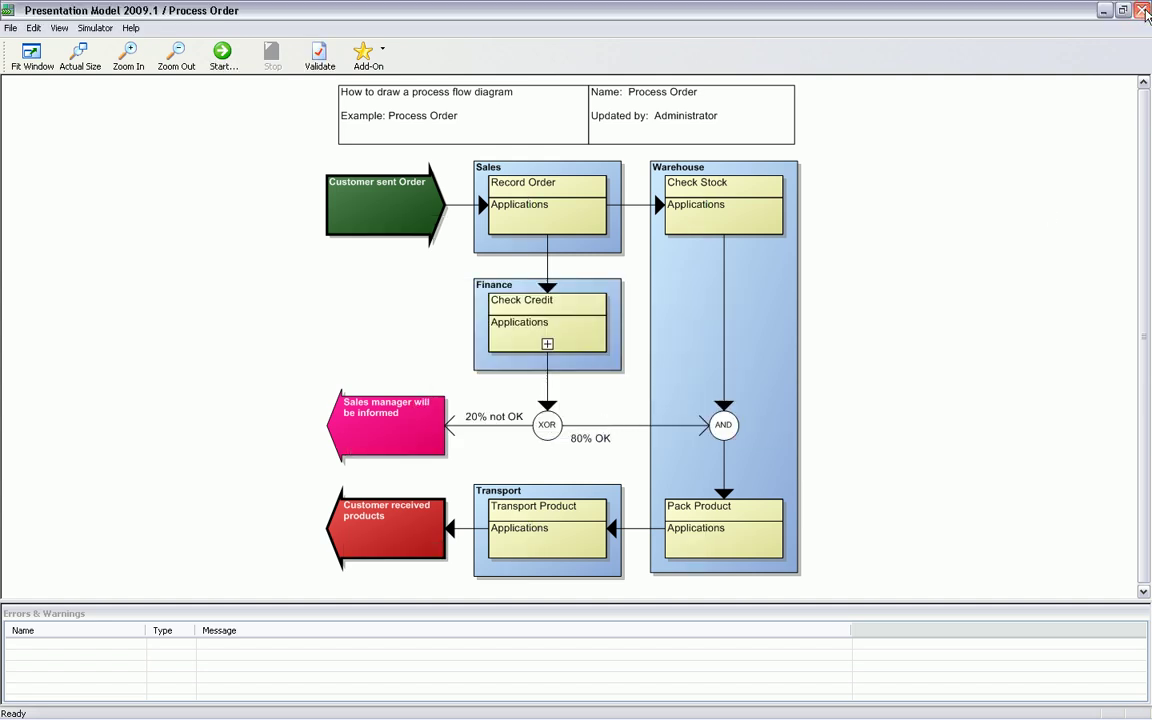
# - Close the simulator and delete the Record Order to Check Stock connector
pyautogui.click(1142, 10)
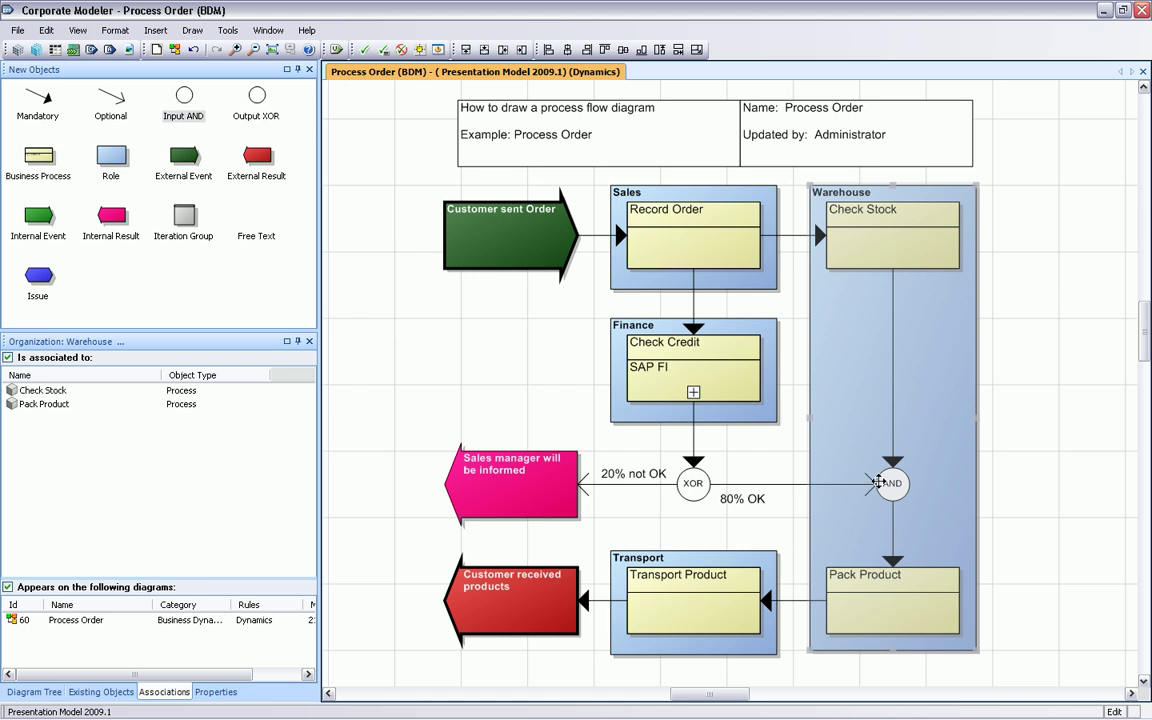
pyautogui.click(800, 237)
pyautogui.press('Delete')
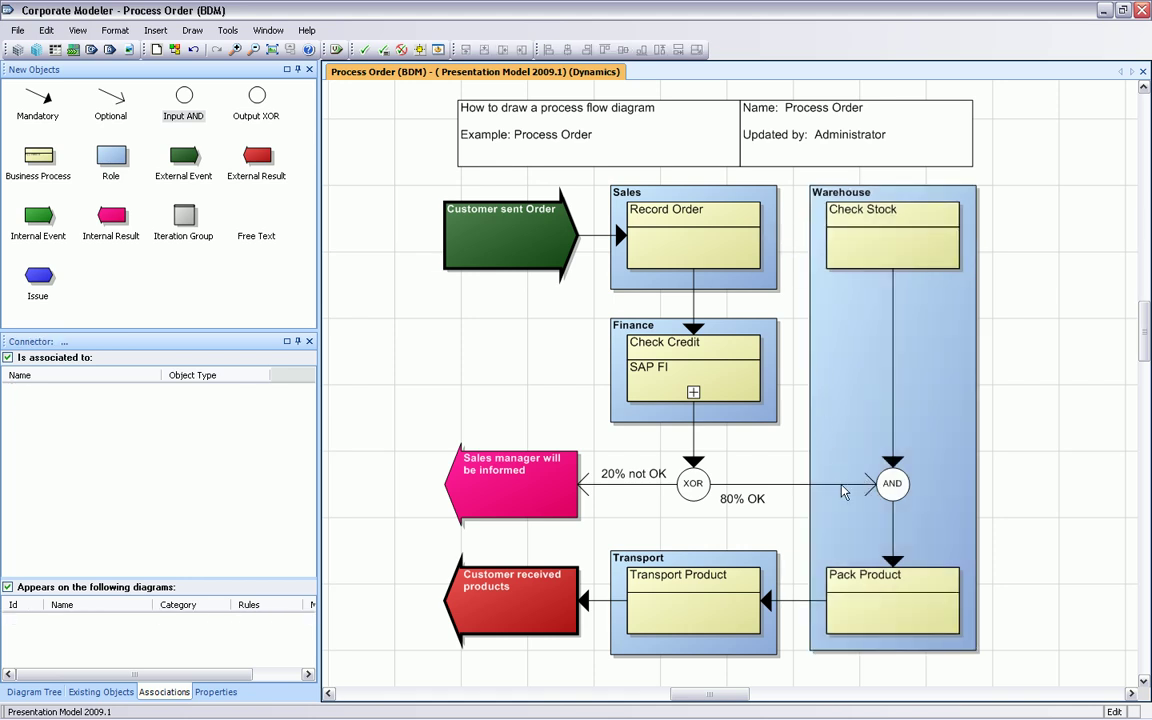
# - Reattach the 80% OK branch to Check Stock as an elbow connector
pyautogui.click(870, 484)
pyautogui.moveTo(874, 484); pyautogui.dragTo(828, 240)
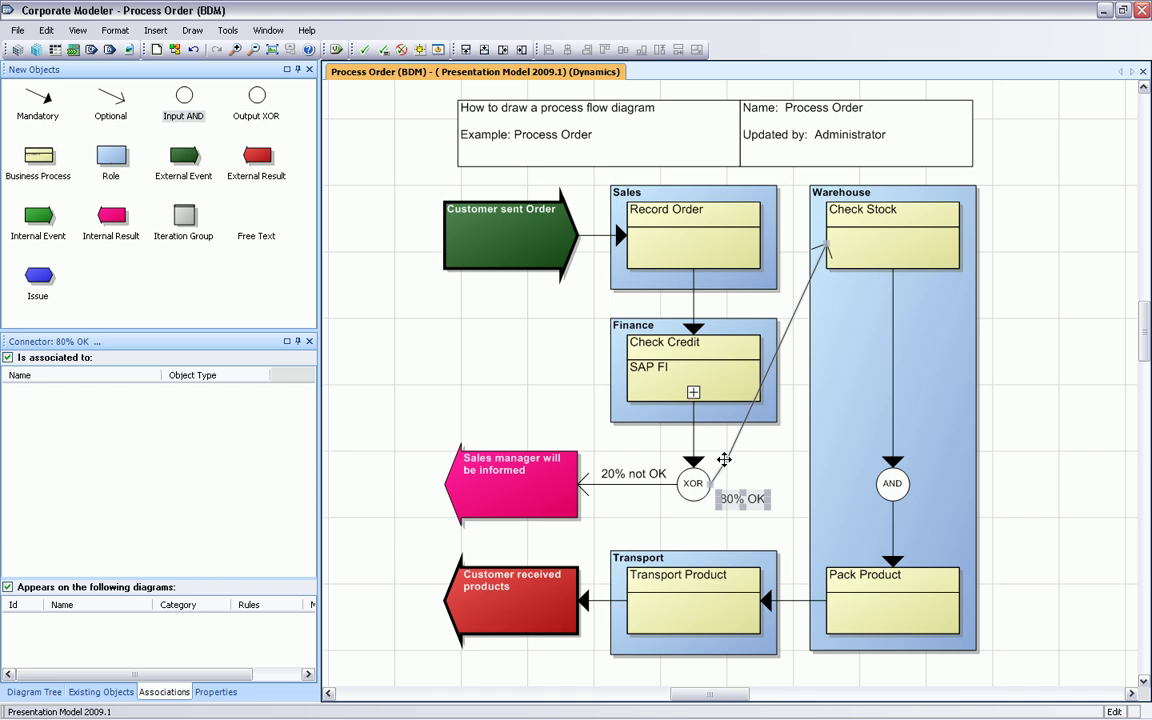
pyautogui.moveTo(725, 459); pyautogui.dragTo(786, 483)
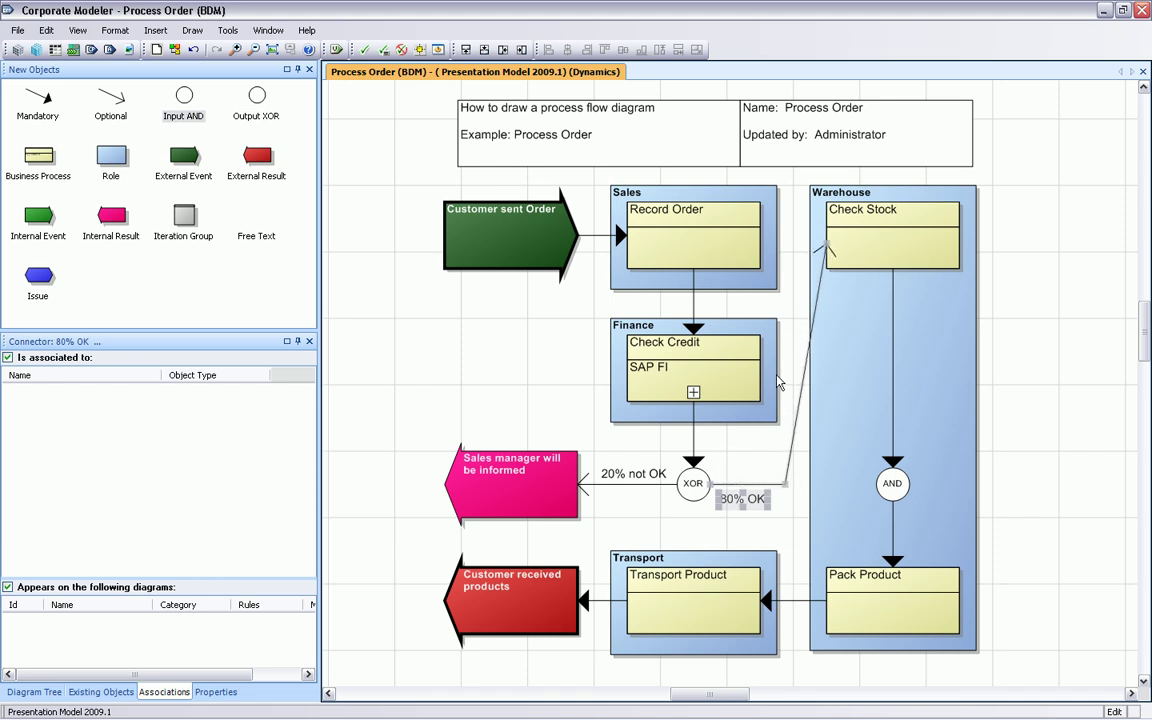
pyautogui.moveTo(818, 290); pyautogui.dragTo(786, 242)
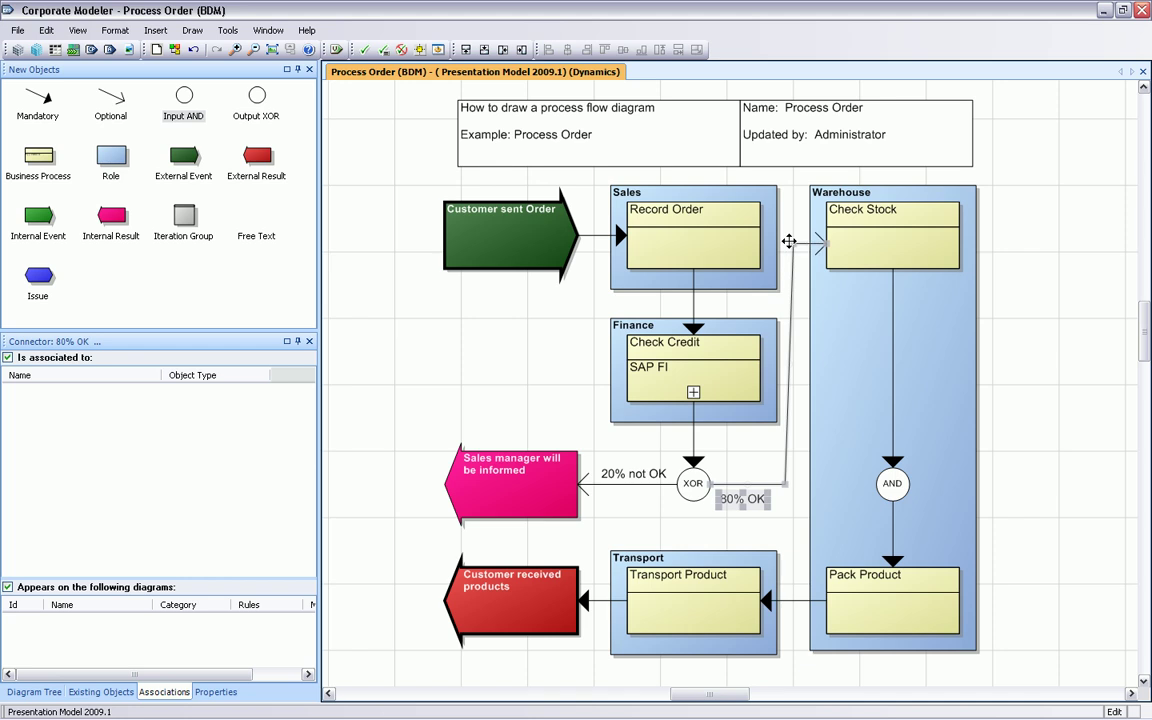
pyautogui.click(962, 305)
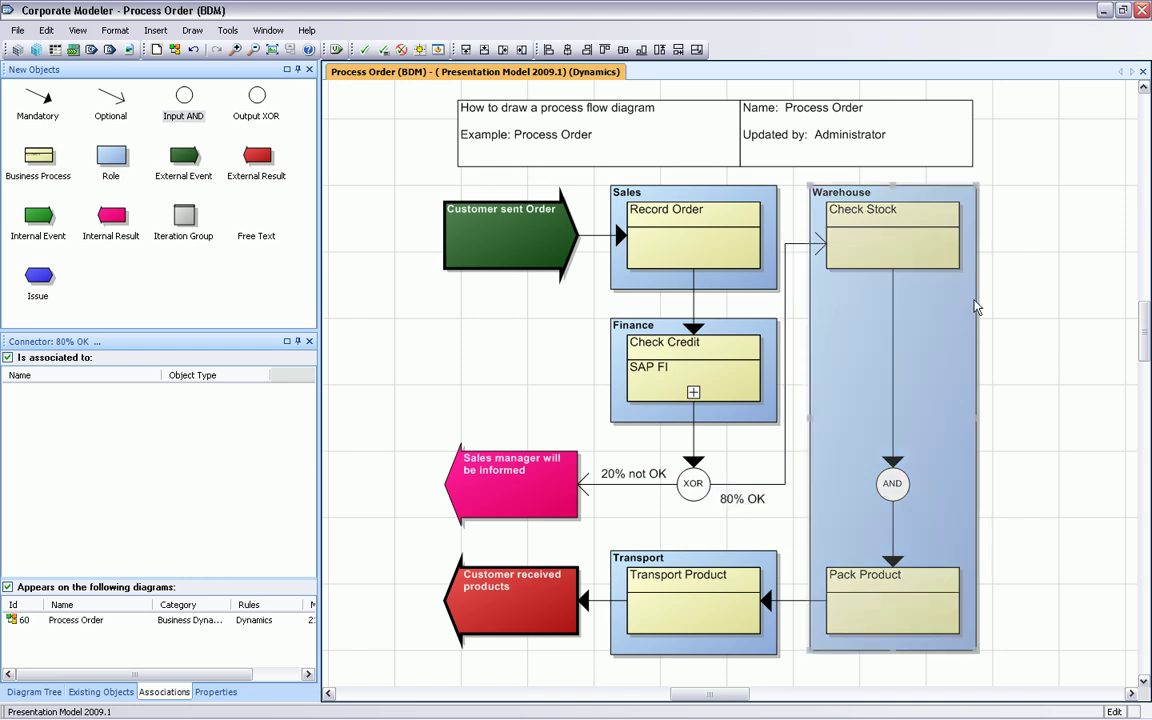
pyautogui.click(1013, 295)
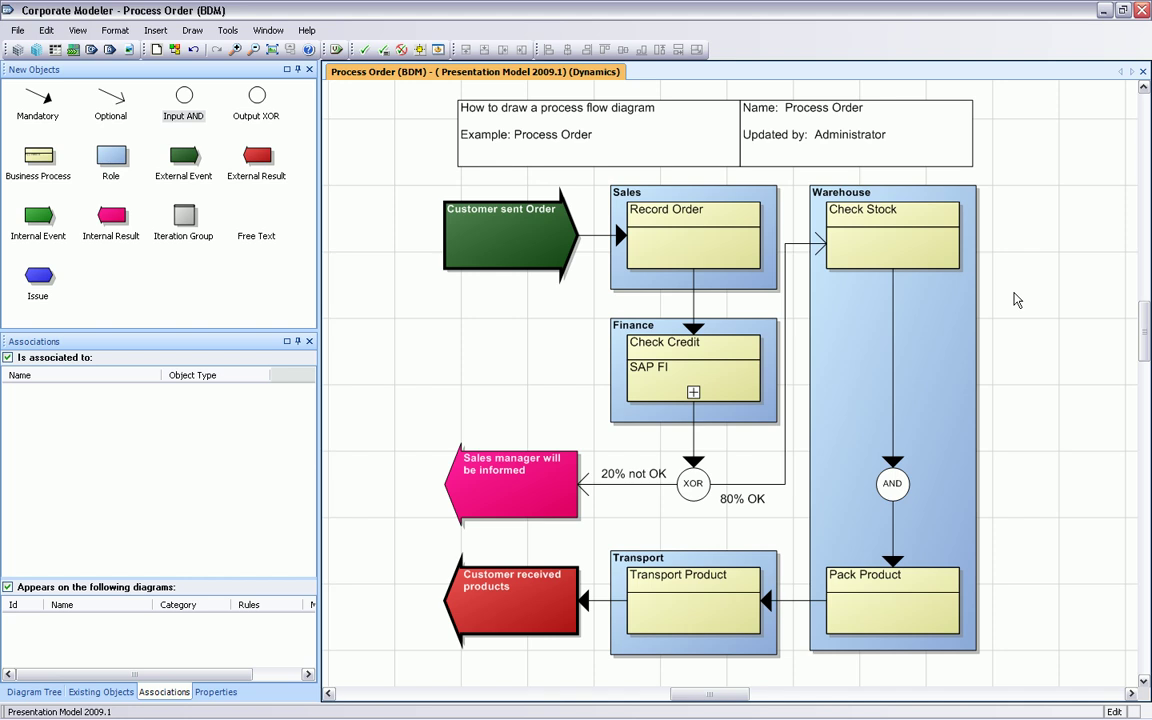
# - Connect Check Stock directly to Pack Product and delete the AND gate
pyautogui.click(895, 473)
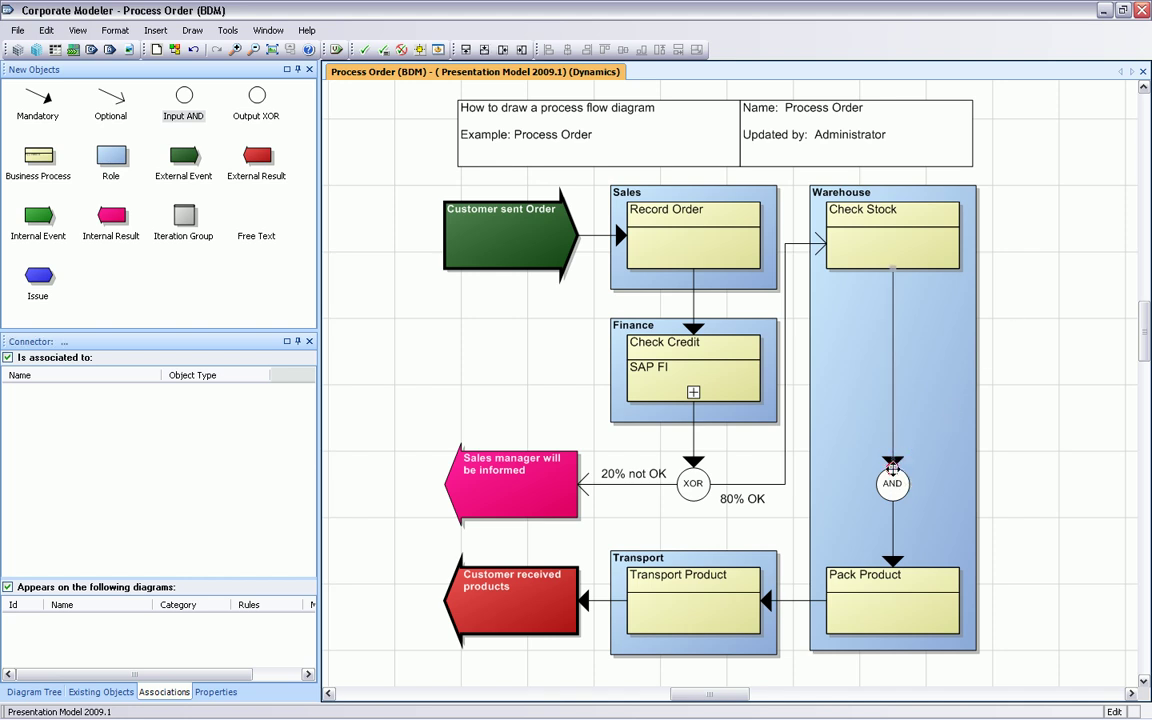
pyautogui.moveTo(895, 473); pyautogui.dragTo(925, 585)
pyautogui.click(892, 480)
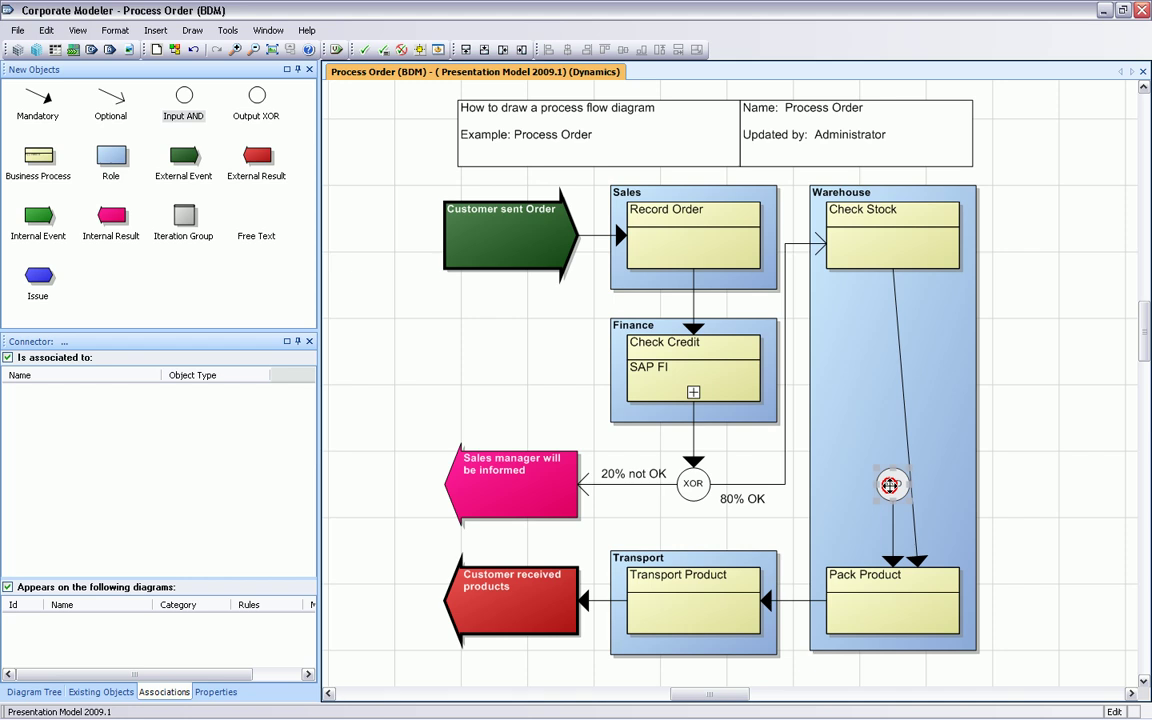
pyautogui.press('Delete')
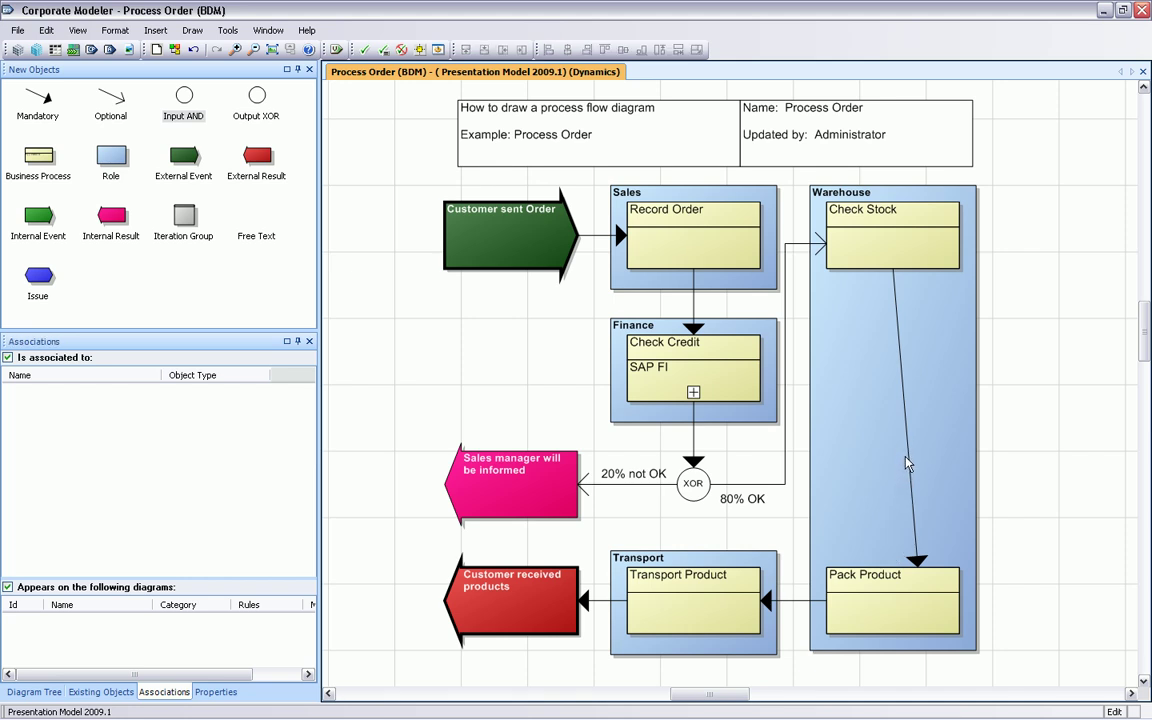
pyautogui.click(882, 592)
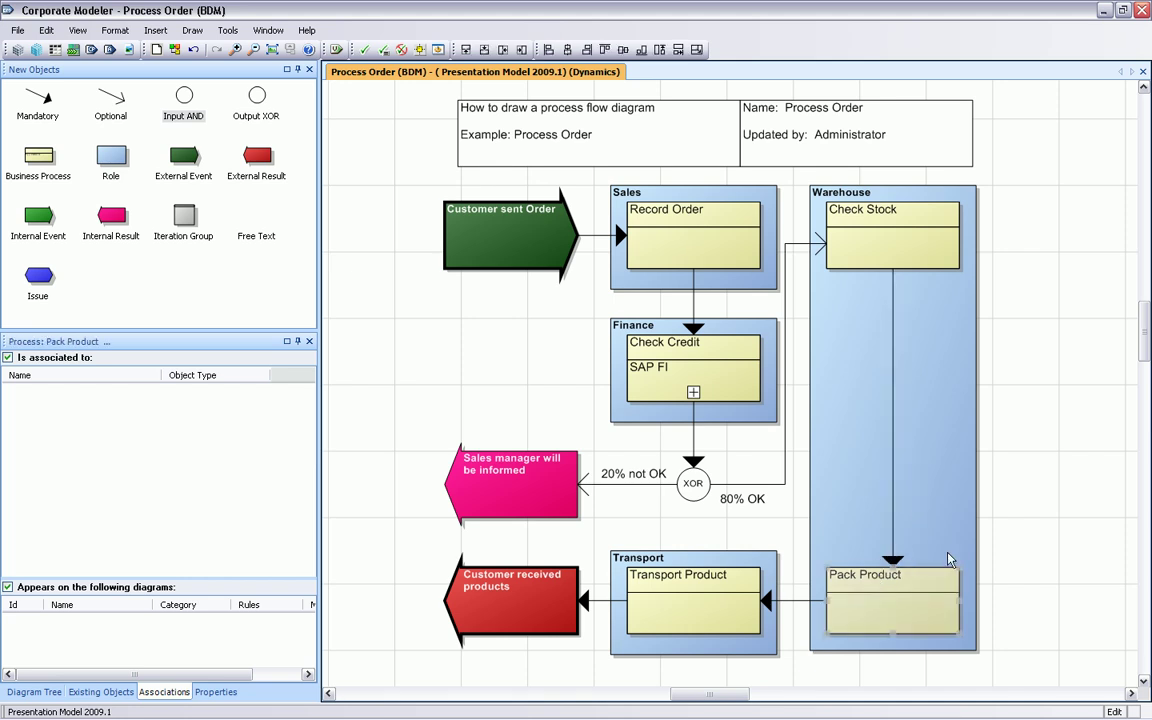
pyautogui.click(1011, 535)
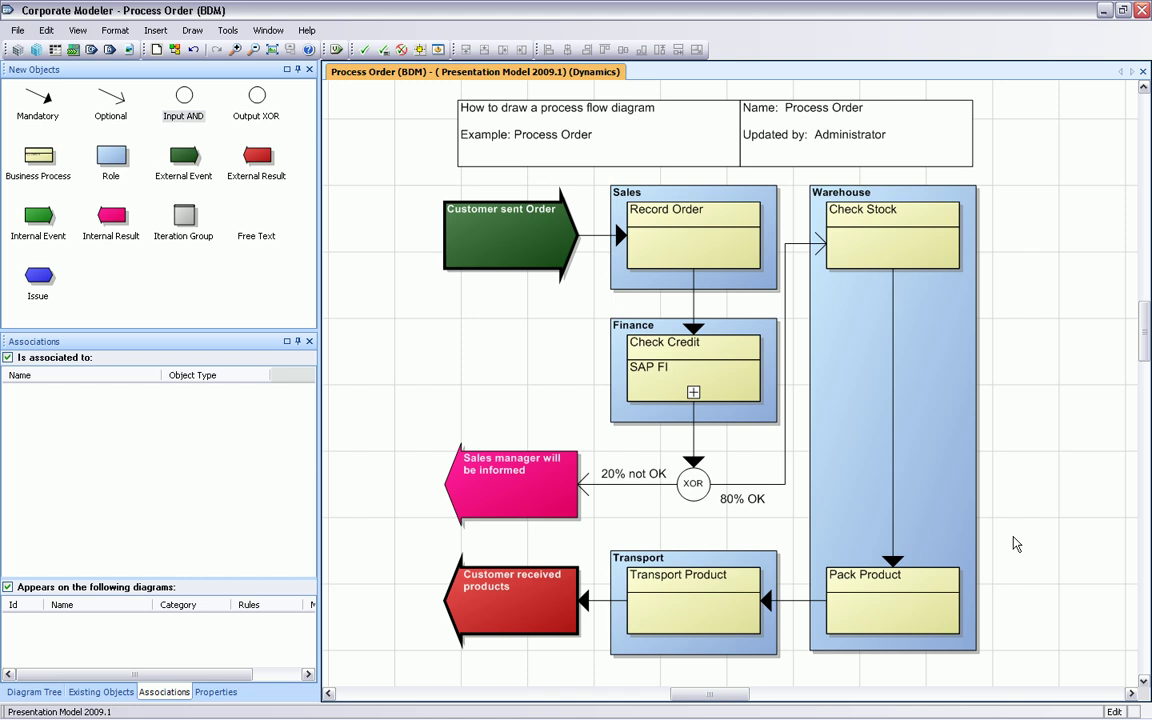